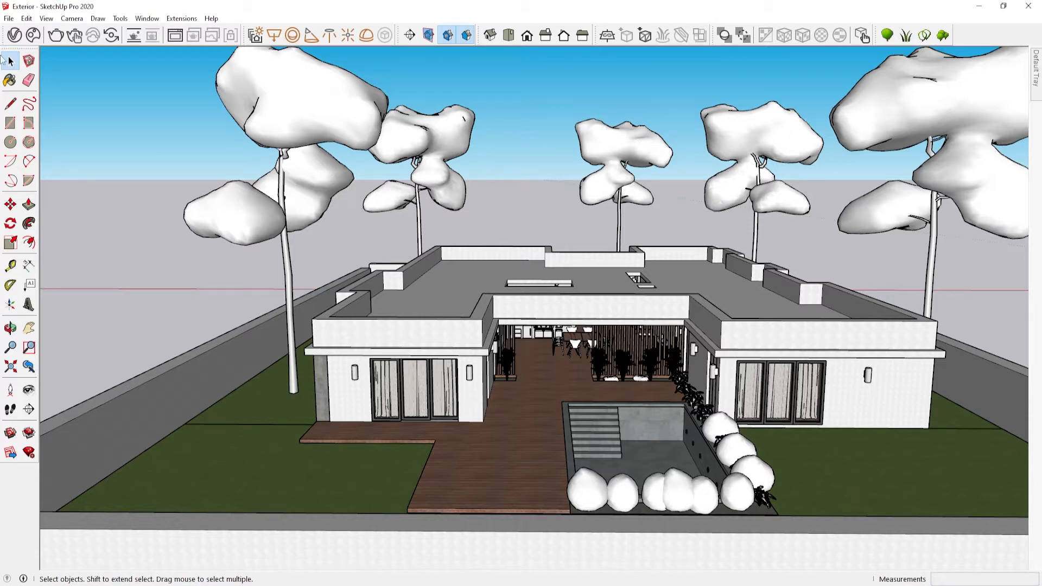
- Look through the materials, lights and render settings in the V-Ray Asset Editor, and close it
click(14, 34)
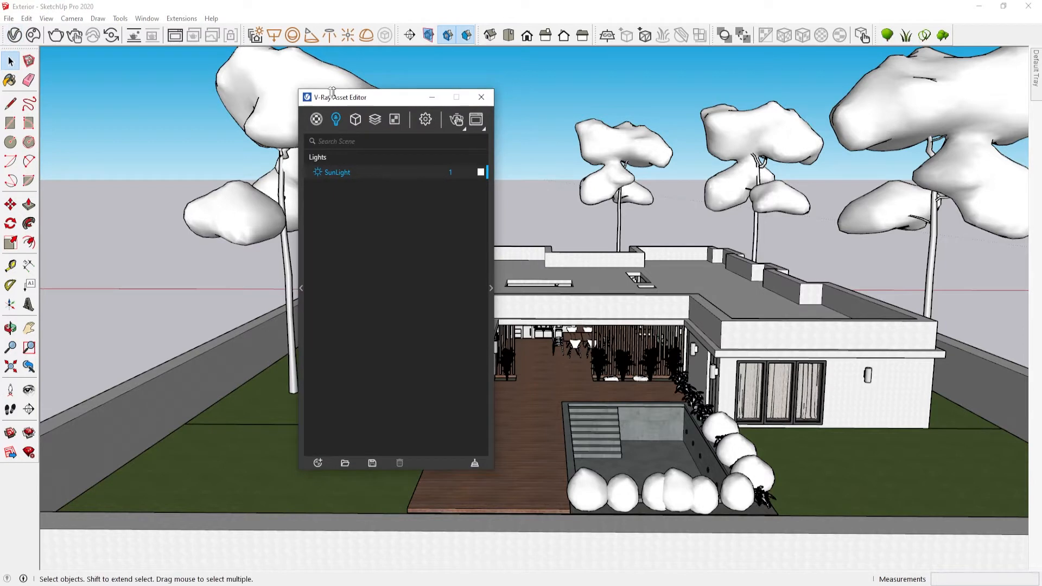
drag(312, 97, 158, 79)
click(160, 99)
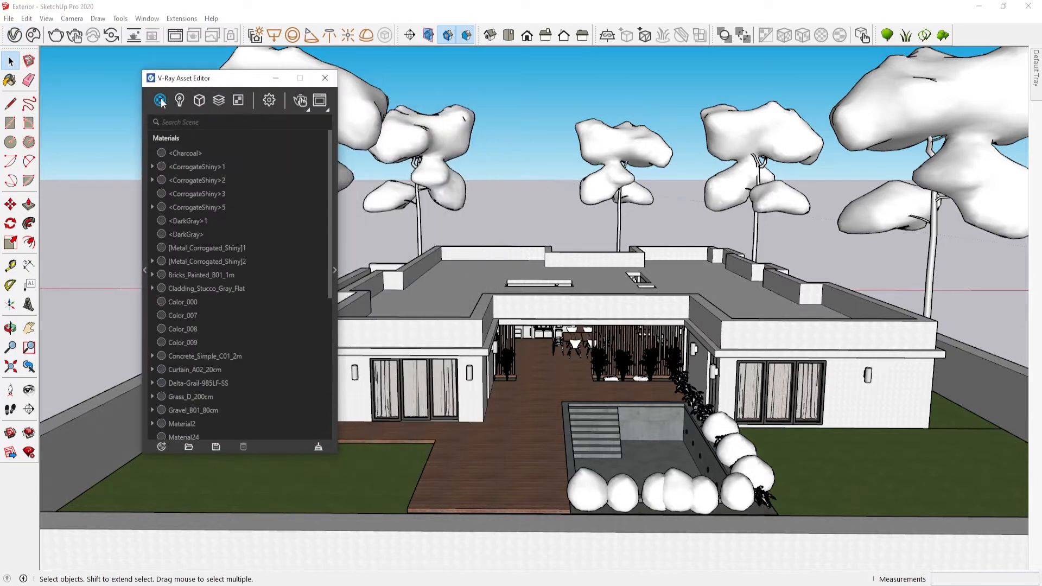
click(180, 99)
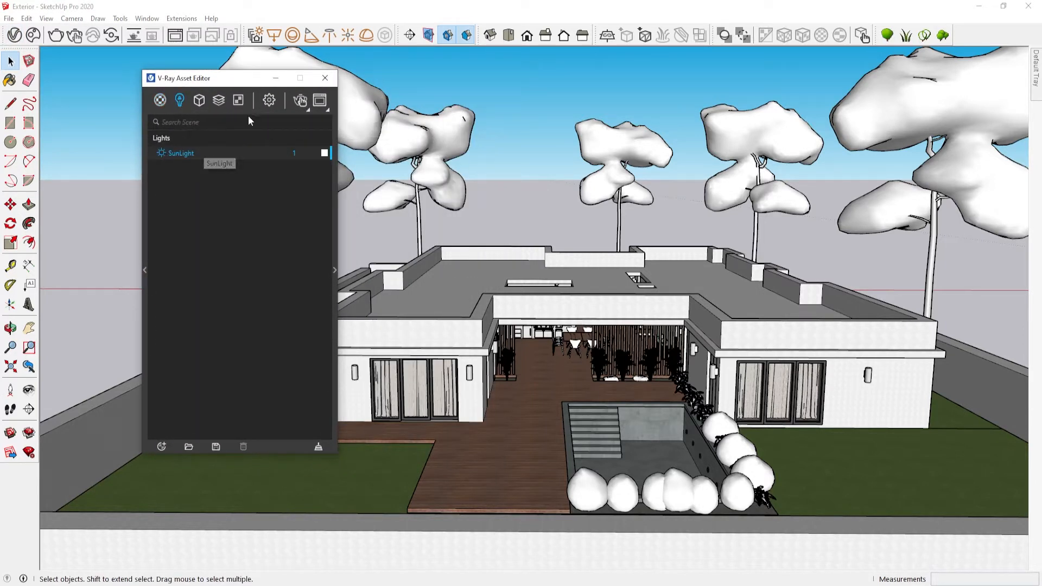
click(269, 99)
click(173, 222)
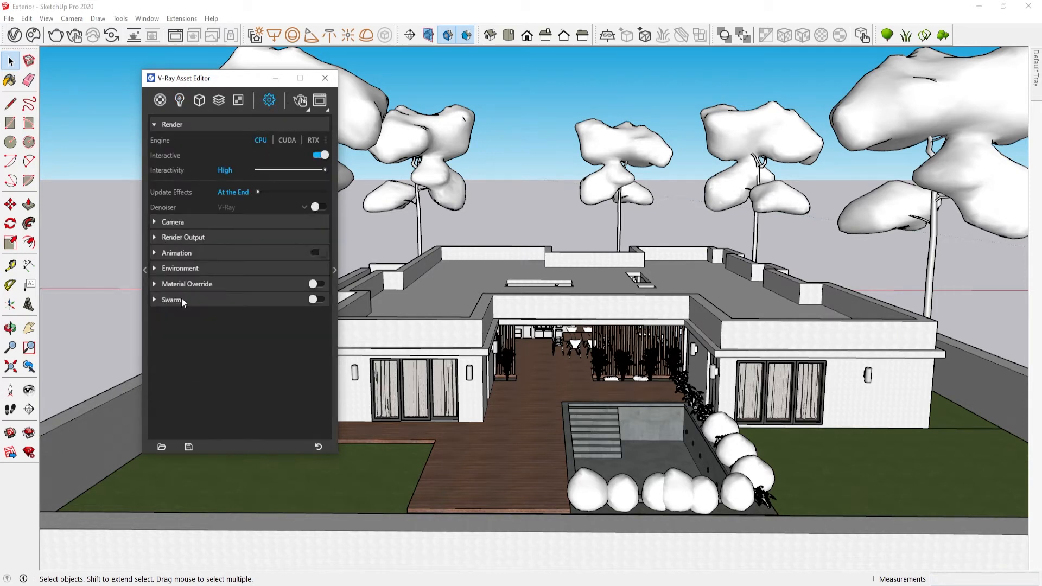
click(169, 267)
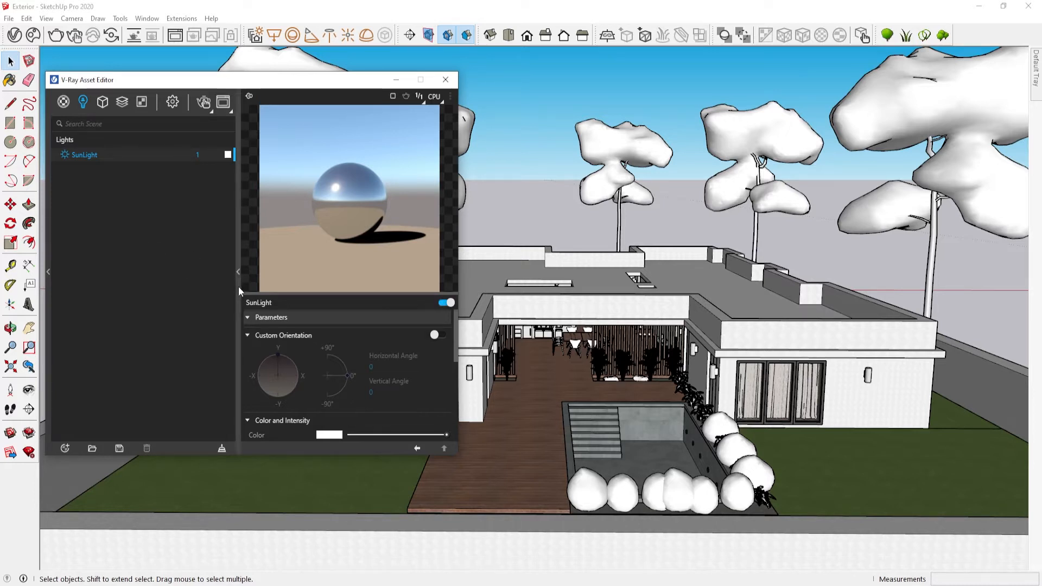
click(238, 272)
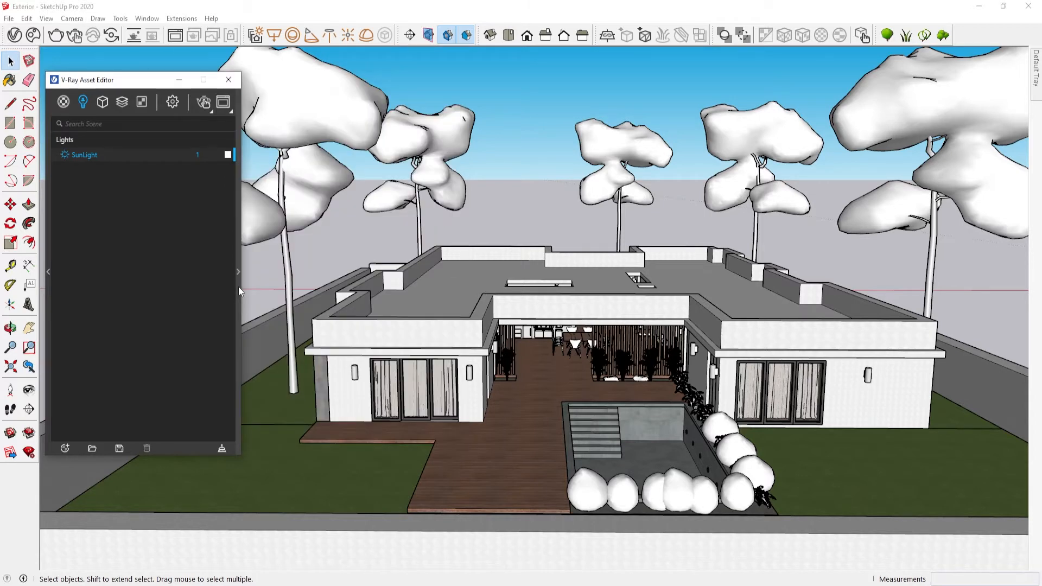
click(229, 80)
- Place the camera on the wooden deck facing the covered patio and set the eye height to 6'
middle_drag(559, 341, 535, 320)
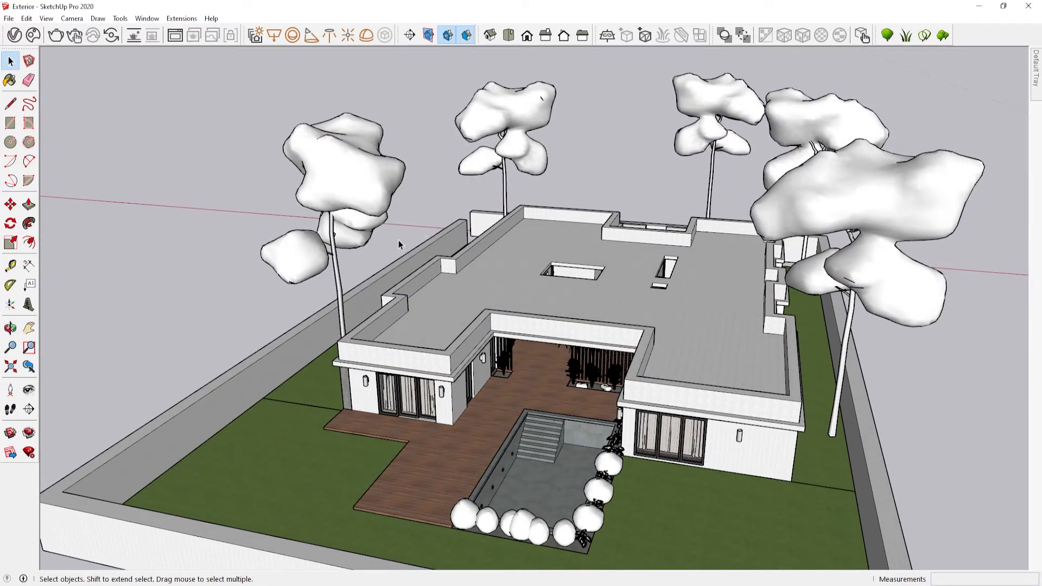
click(13, 395)
middle_drag(421, 453, 525, 439)
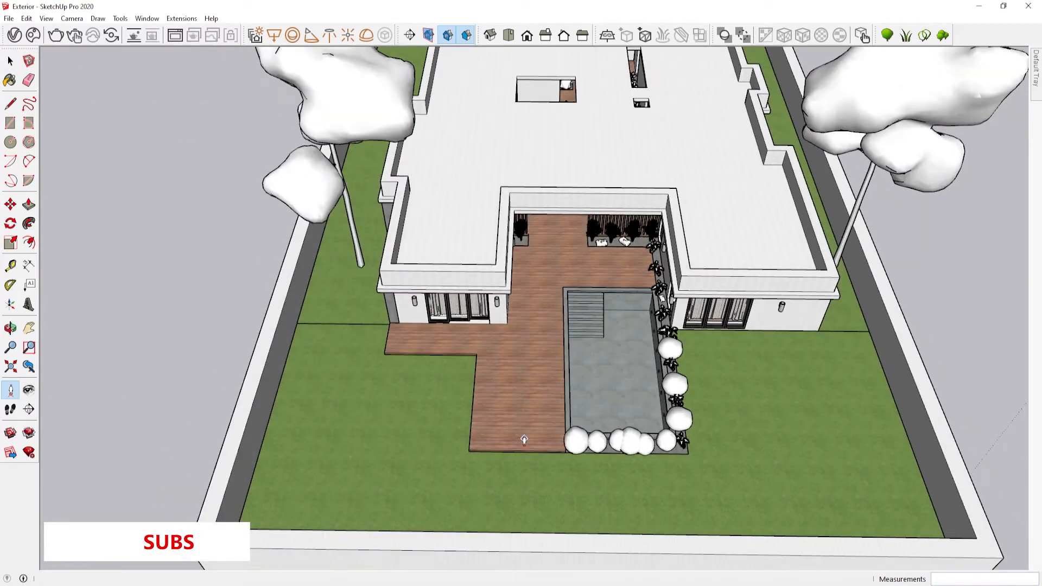
click(547, 428)
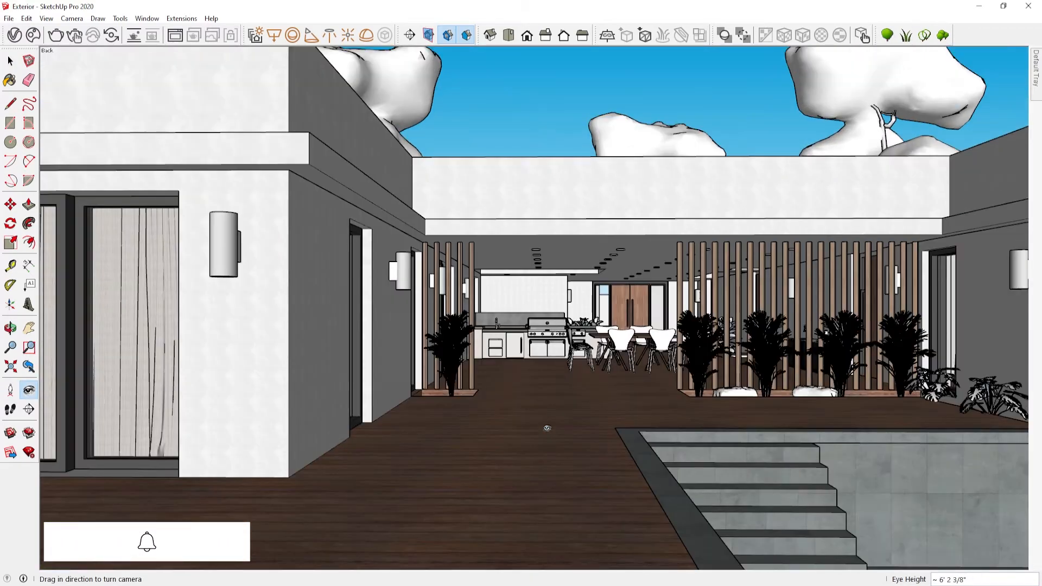
text(6')
key(Return)
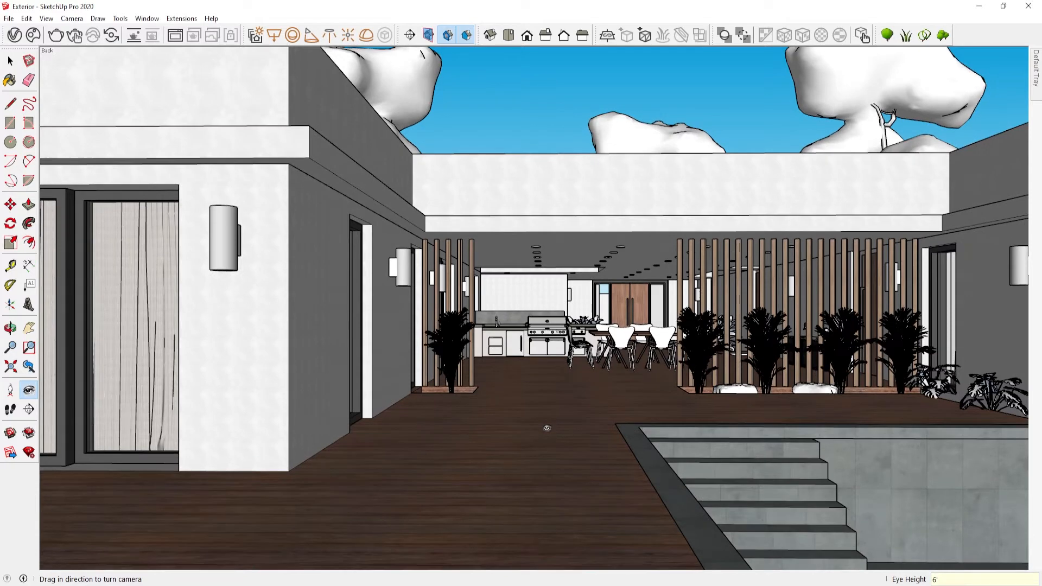
- Set the camera's field of view to 40 degrees
key(z)
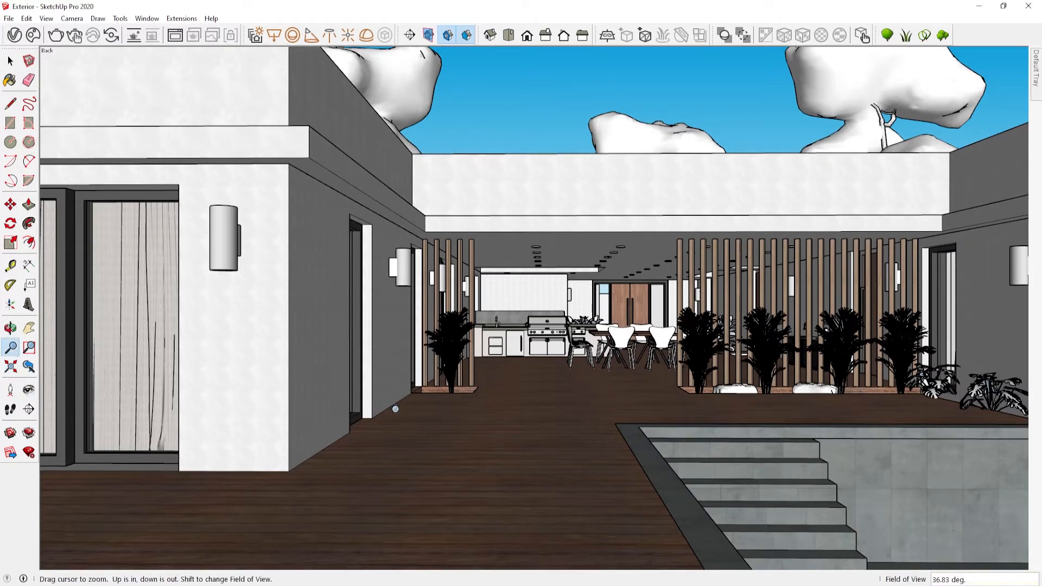
text(40)
key(Return)
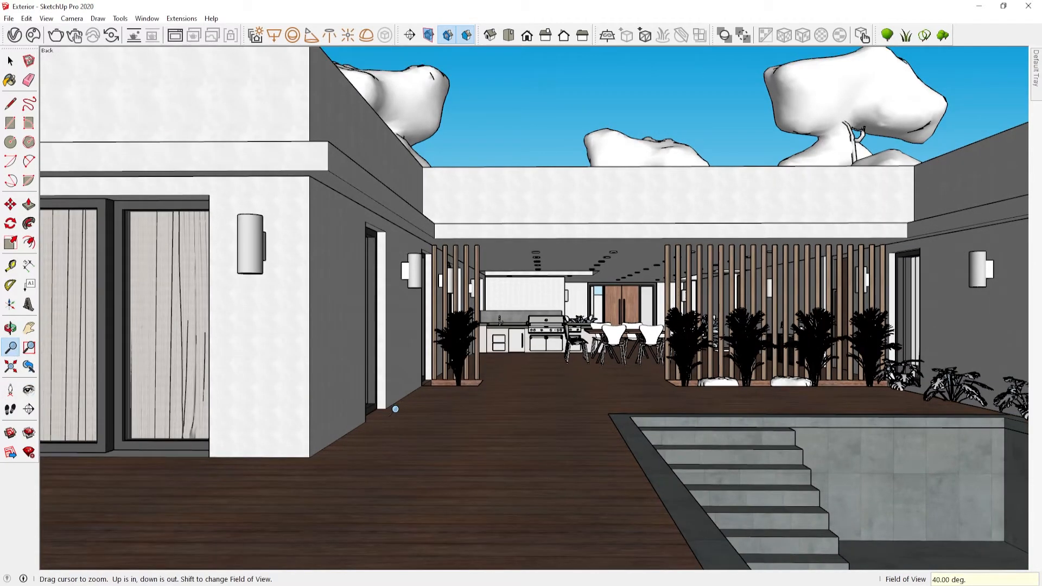
key(space)
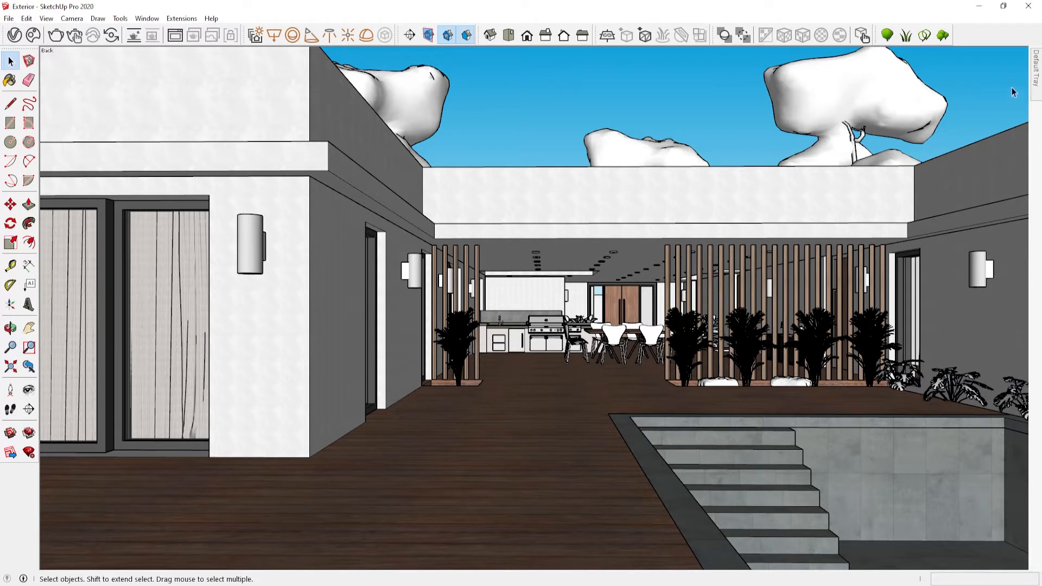
mouse_move(1036, 86)
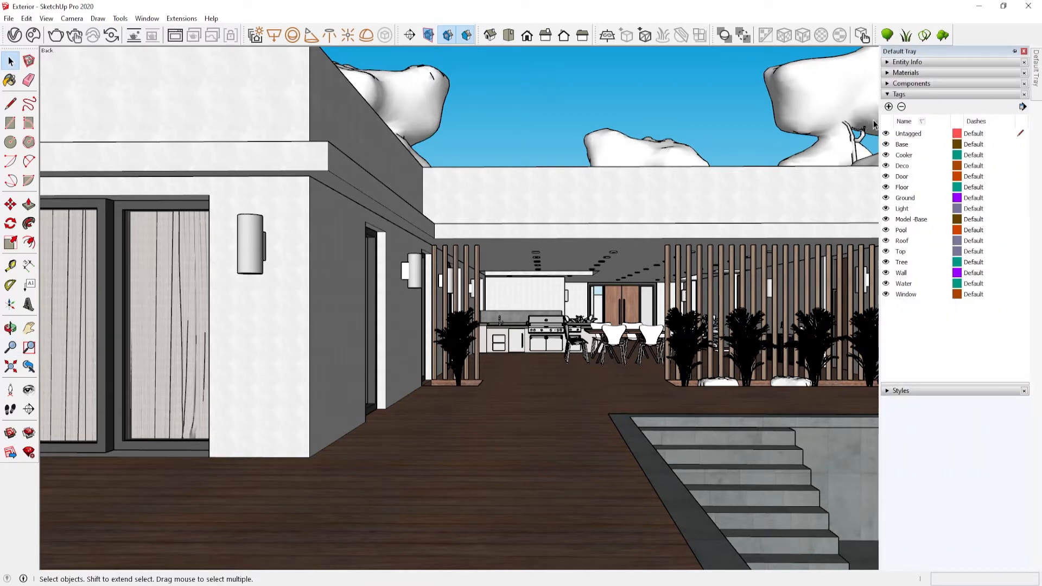
click(899, 95)
click(899, 95)
- Reframe the view to show the curtained sliding doors, covered patio and pool steps, with an eye height of 6'
scroll(454, 306, down, 2)
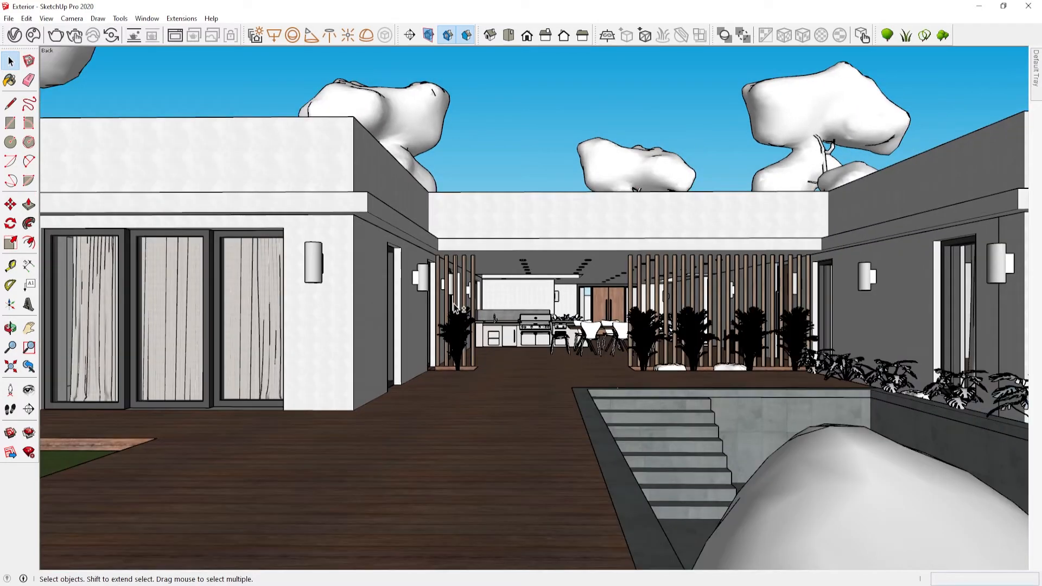
middle_drag(454, 306, 525, 305)
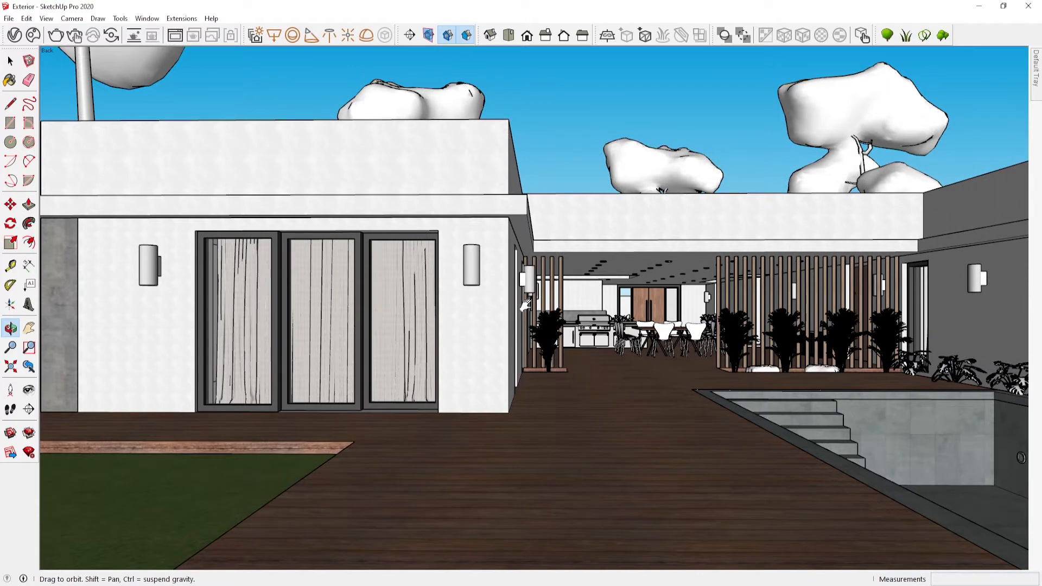
click(29, 389)
drag(514, 284, 514, 286)
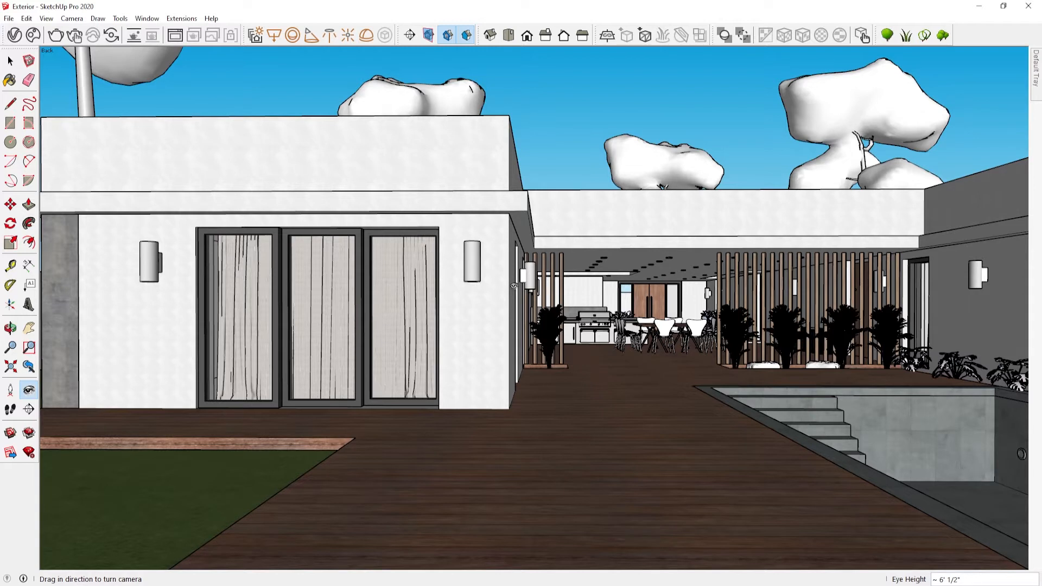
drag(652, 304, 652, 301)
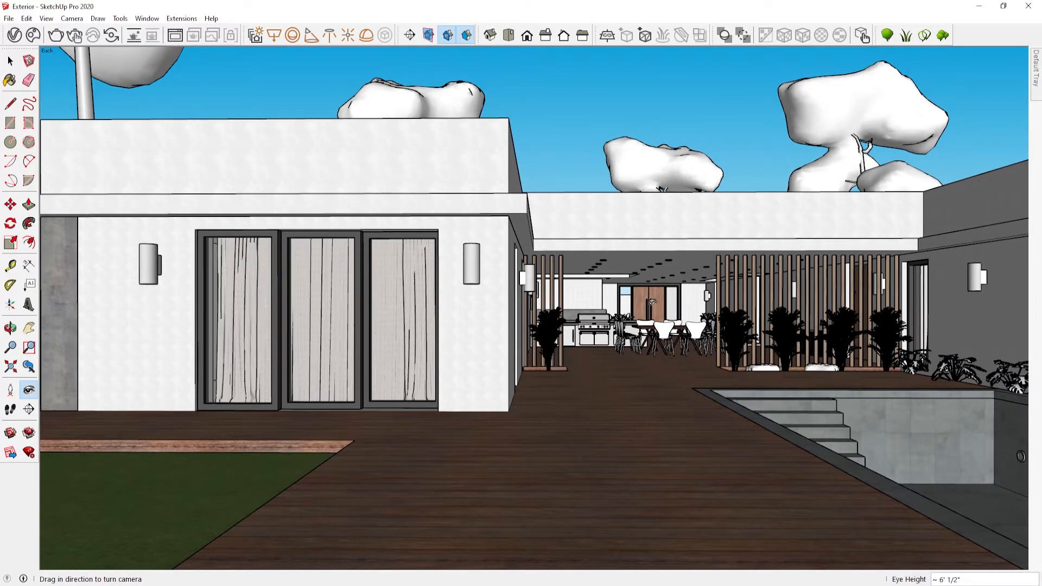
key(space)
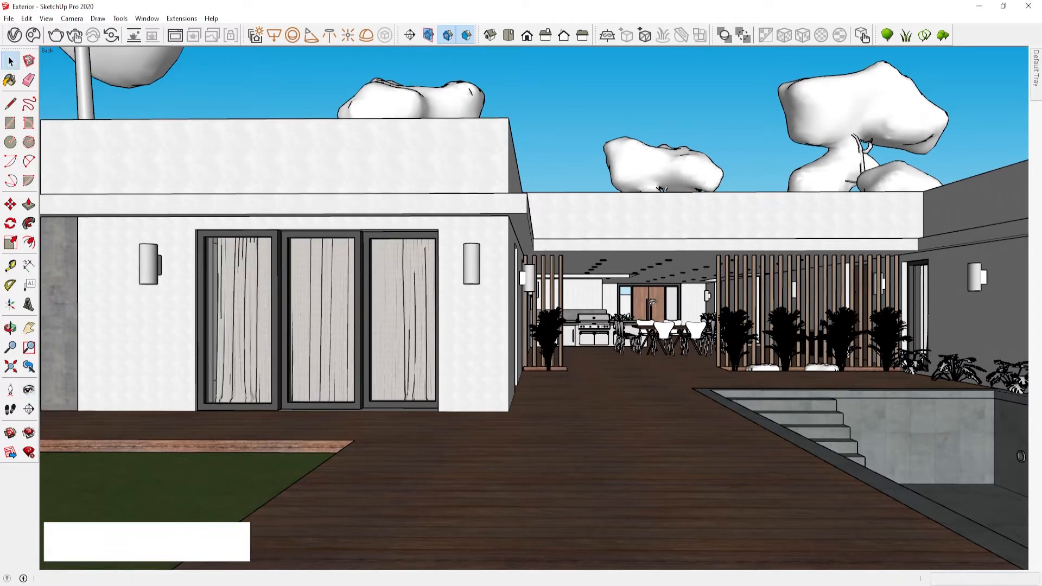
click(28, 389)
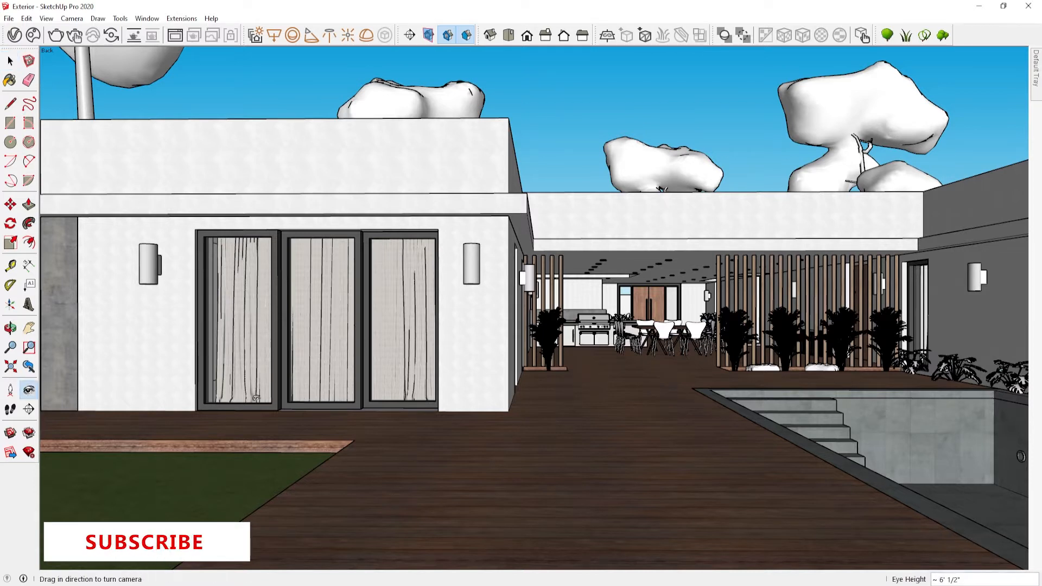
text(6')
key(Return)
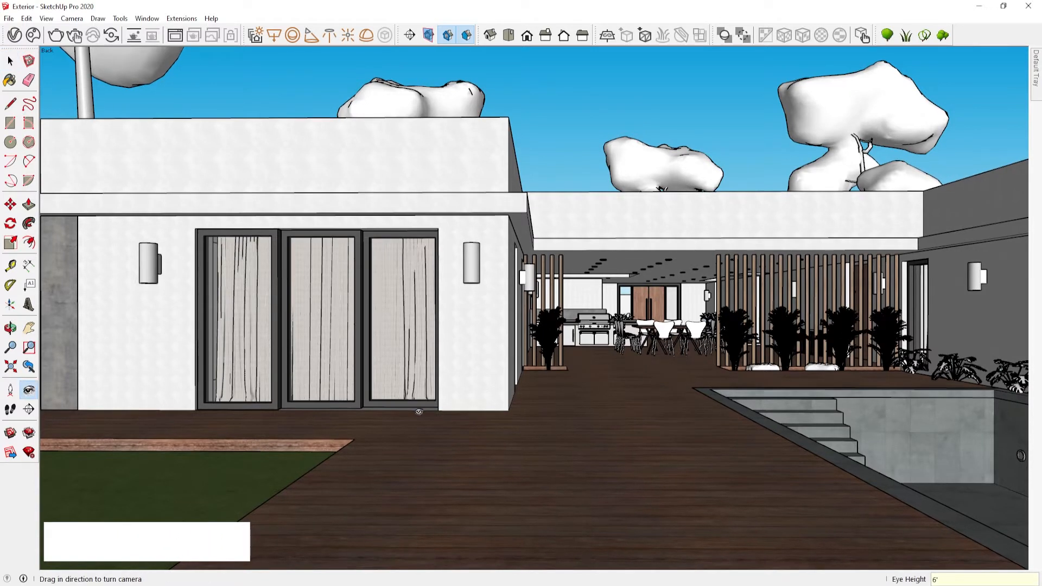
key(space)
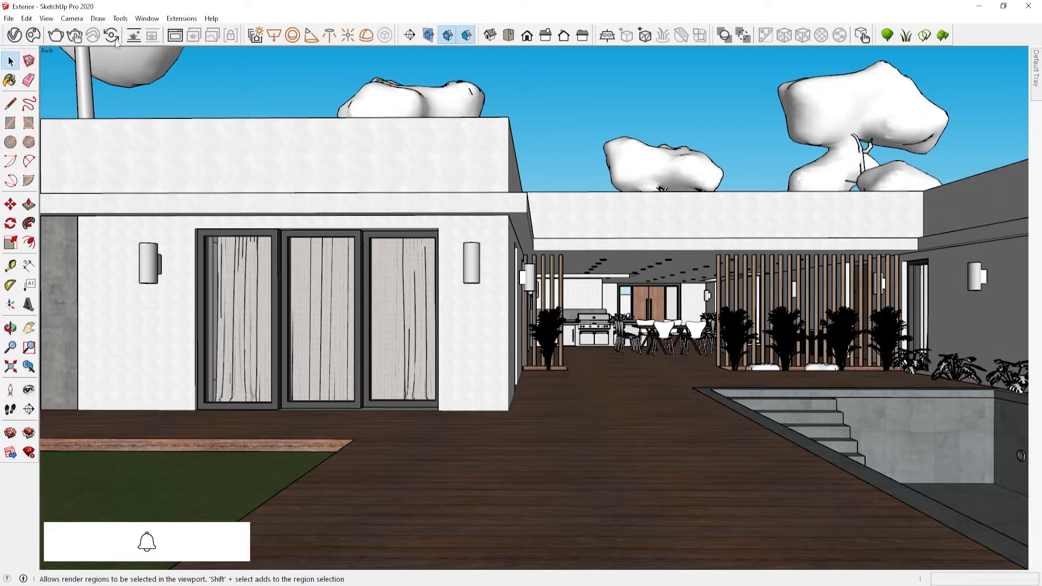
- Save the current camera view as a new scene
click(46, 18)
mouse_move(82, 220)
click(160, 219)
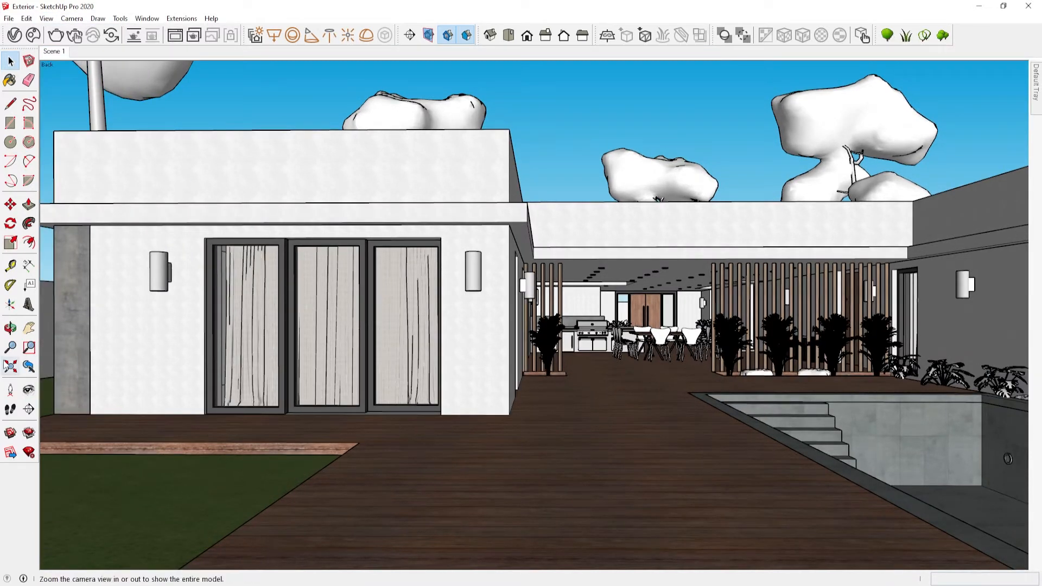
- Set the field of view to 38 degrees and update Scene 1 with this view
click(11, 347)
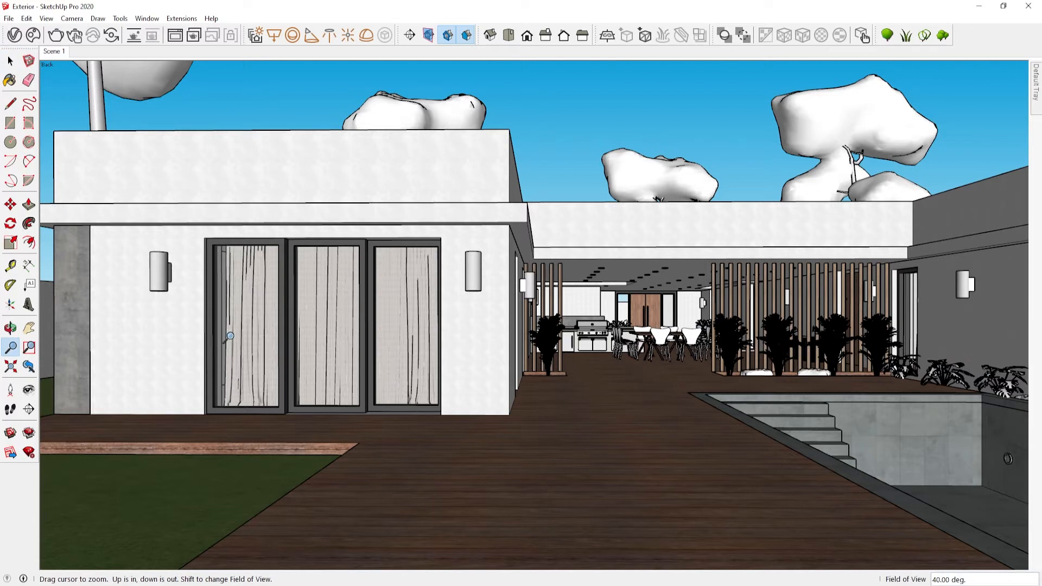
text(38)
key(Return)
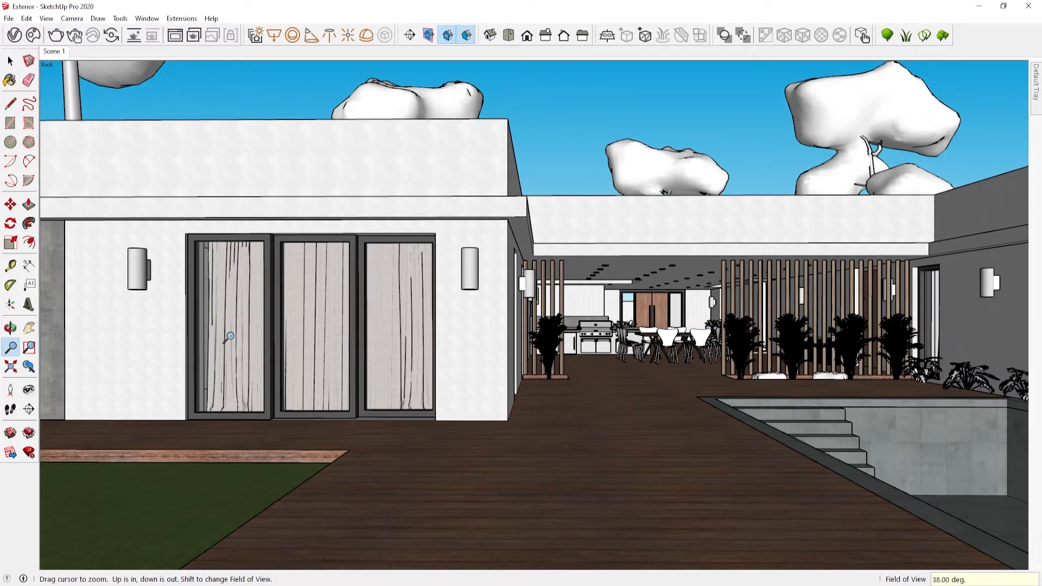
key(space)
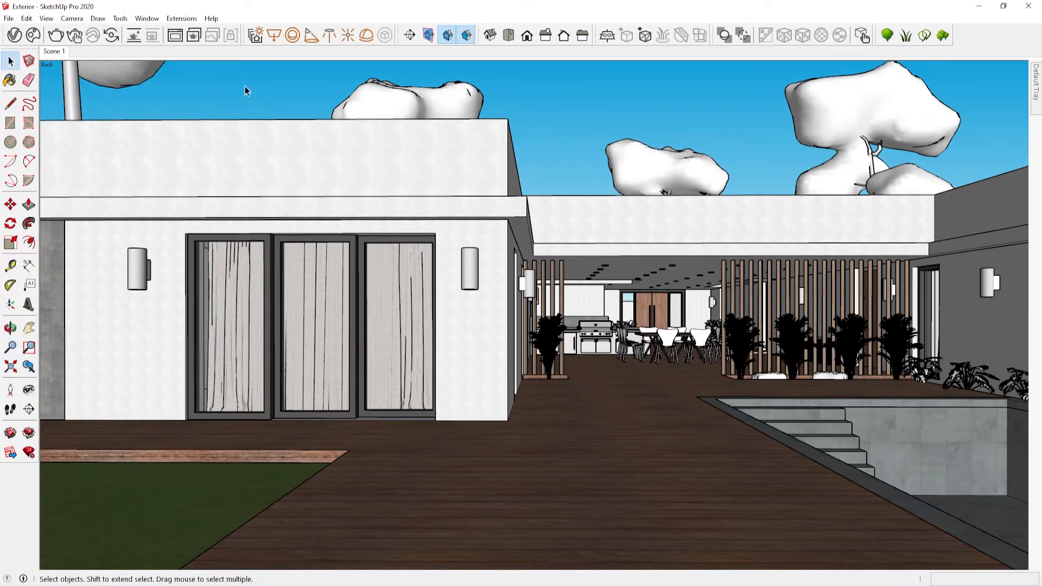
right_click(66, 59)
click(105, 103)
- Set the V-Ray render engine to CUDA in interactive mode and enable the denoiser with NVIDIA AI
click(14, 36)
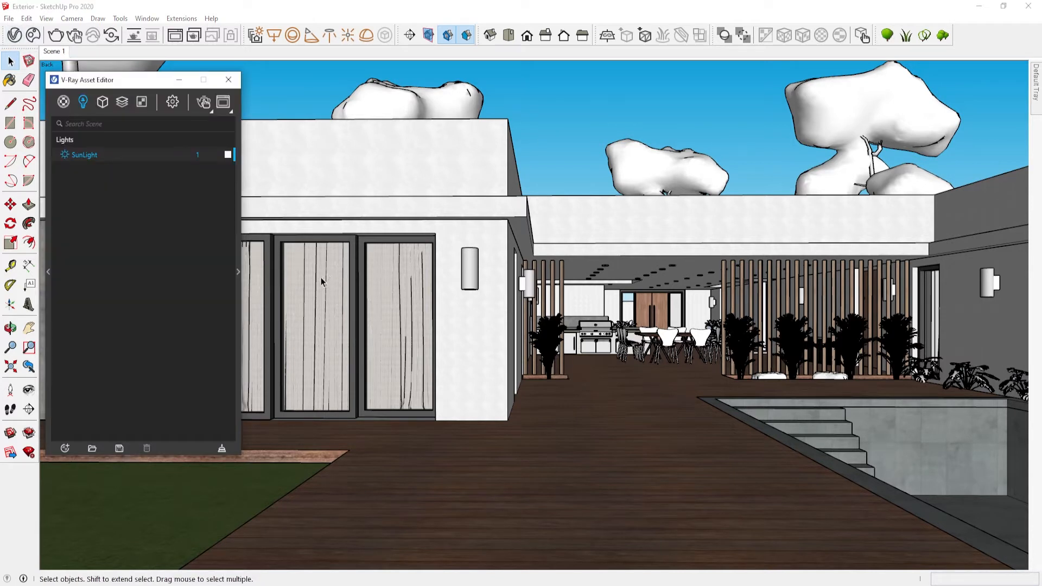
click(172, 102)
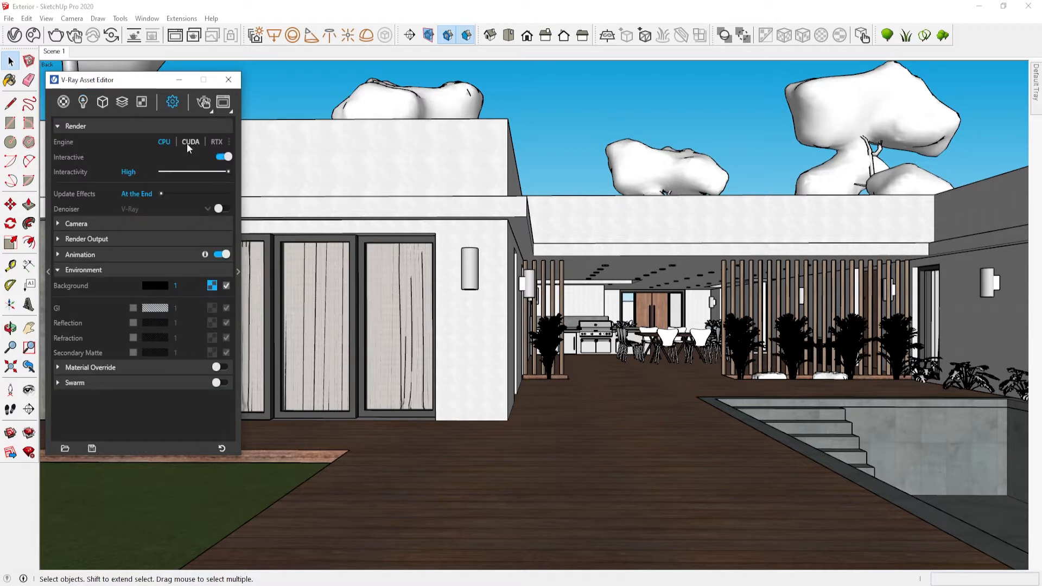
click(222, 157)
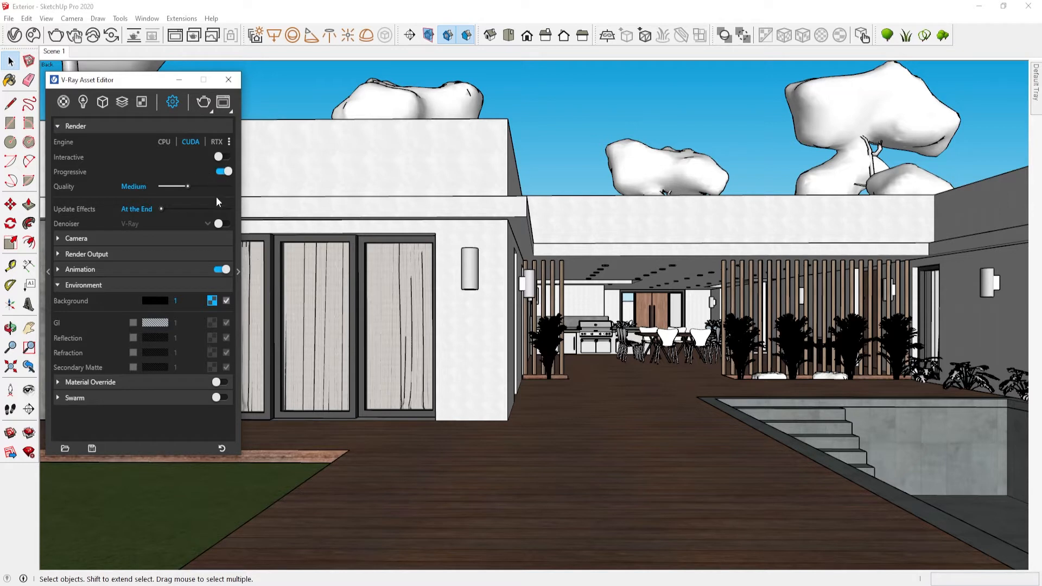
click(222, 158)
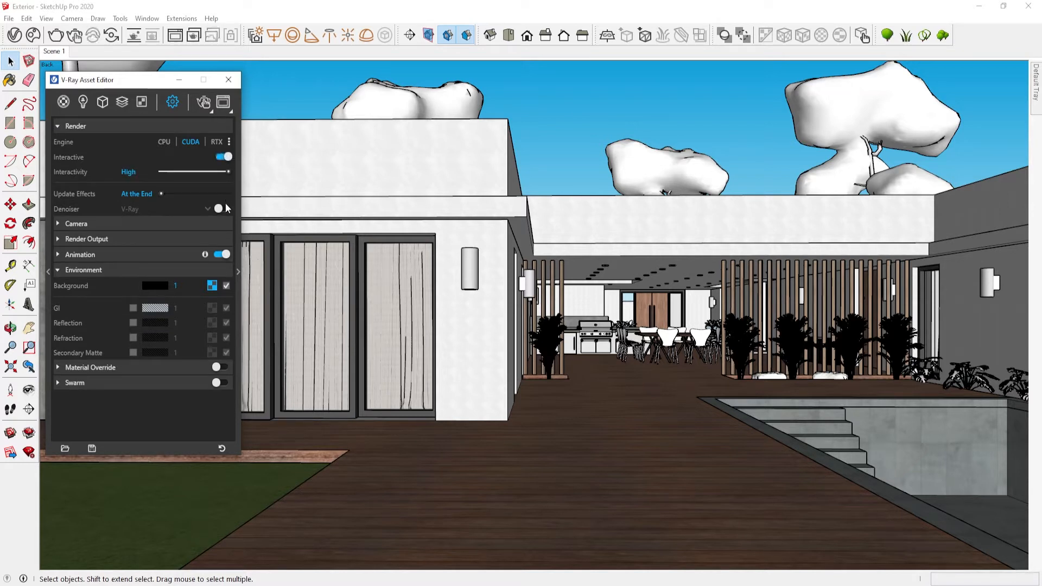
click(204, 208)
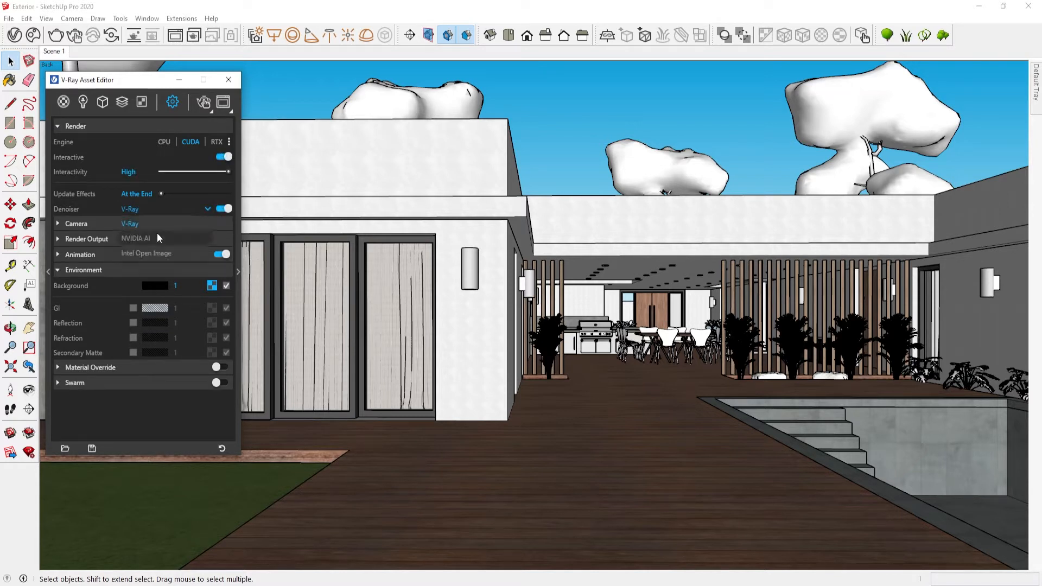
click(156, 238)
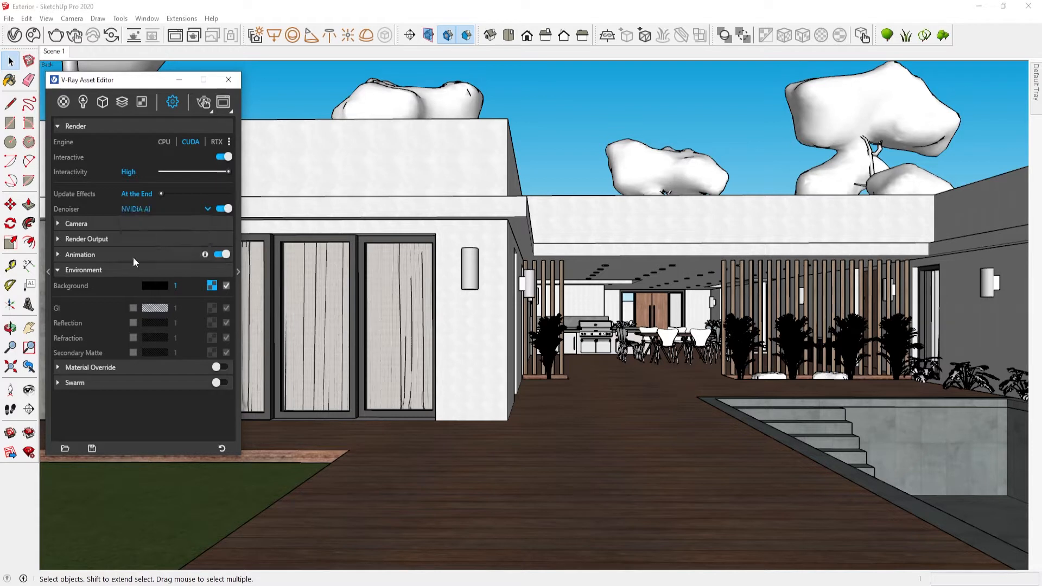
- Turn off animation in the V-Ray settings and enable the safe frame for the render output
click(92, 271)
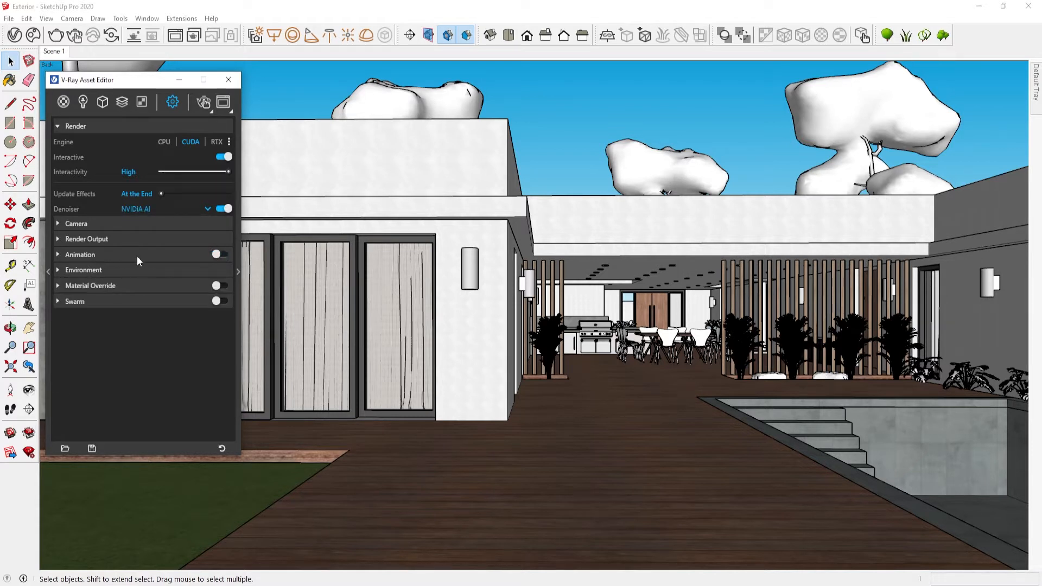
click(135, 238)
click(128, 224)
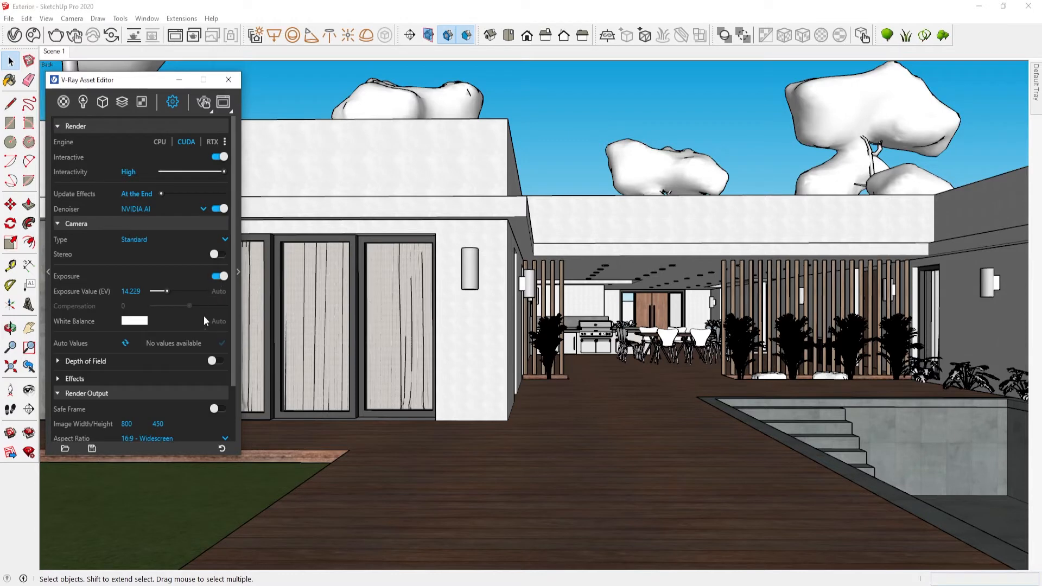
scroll(205, 320, down, 2)
click(216, 343)
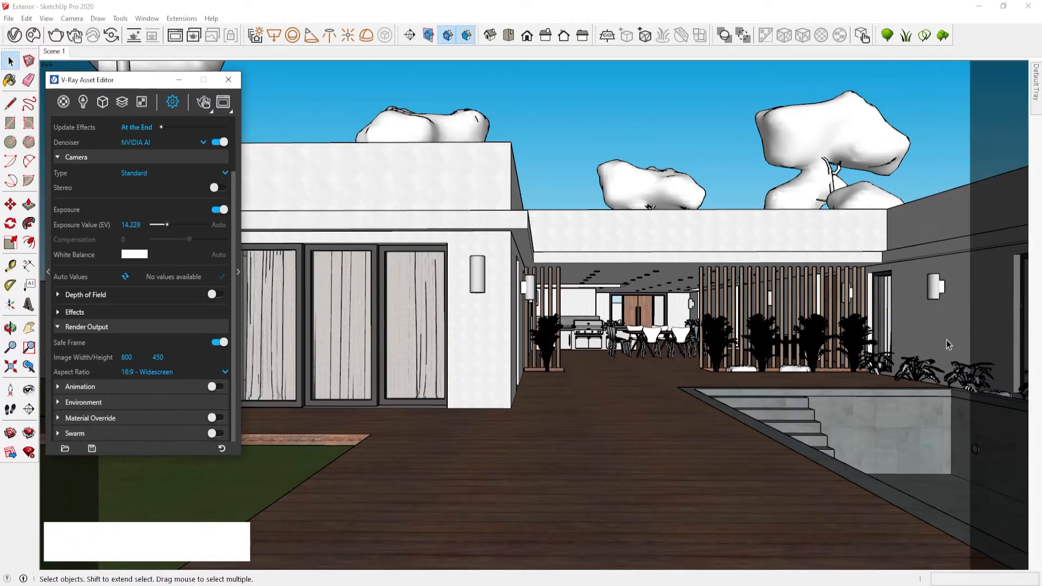
- Enable material override and start an interactive render, placing the frame buffer beside the asset editor
mouse_move(114, 85)
mouse_down()
mouse_move(308, 101)
mouse_move(129, 98)
mouse_up()
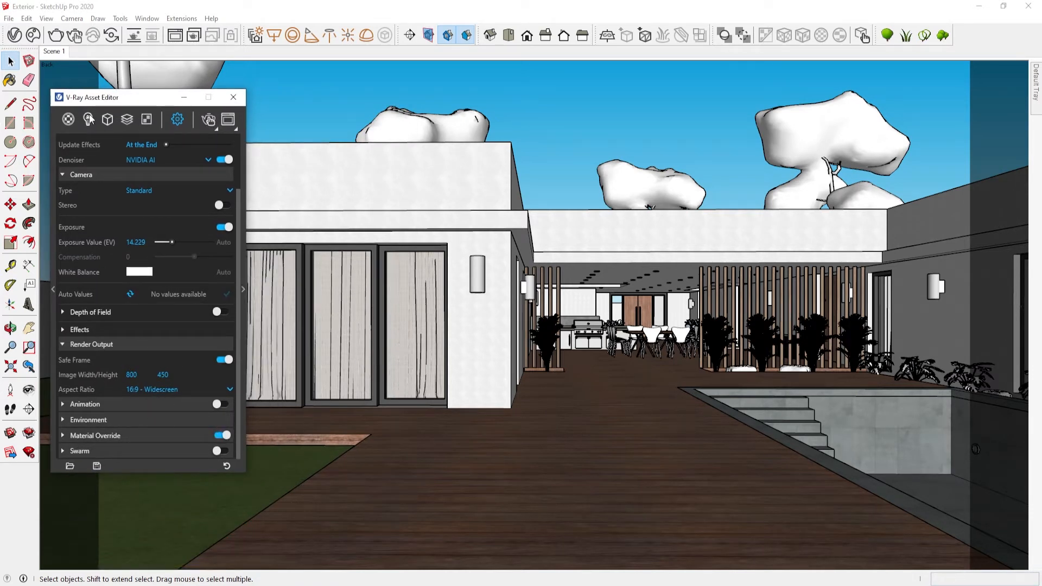
click(209, 120)
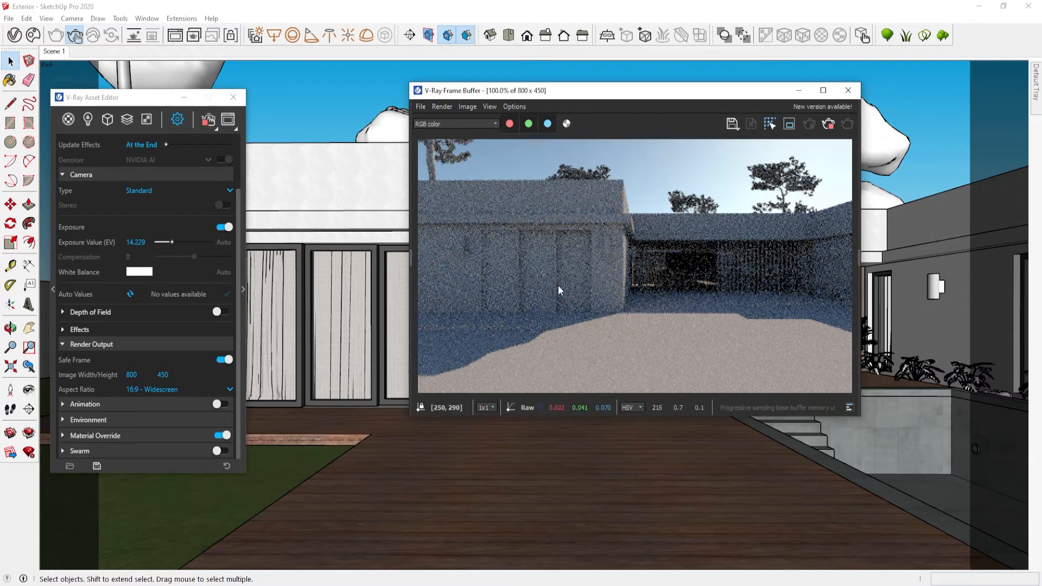
drag(635, 97, 726, 130)
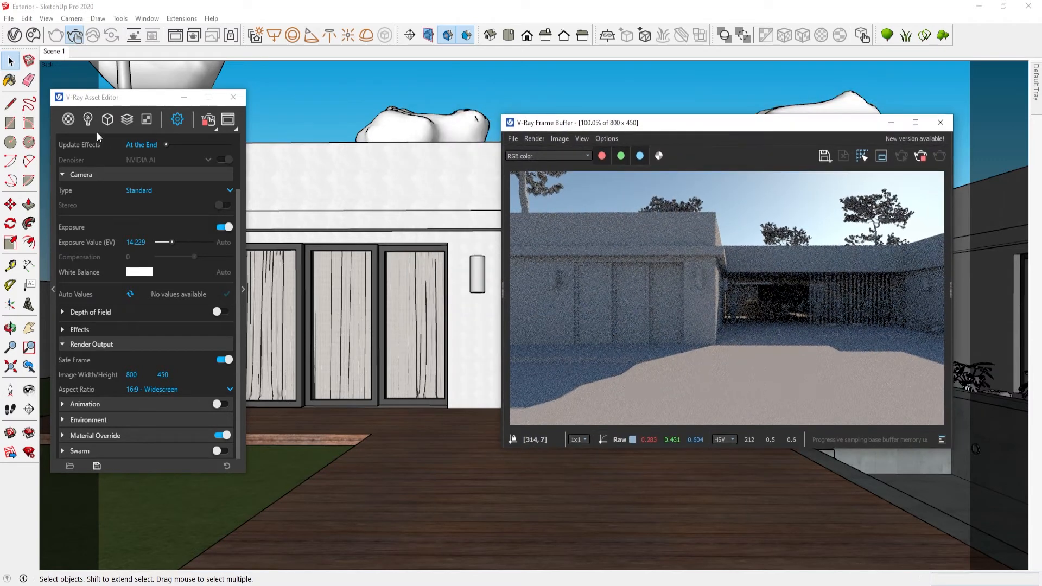
- Open the SunLight parameters in the asset editor and rearrange the editor and frame buffer windows
click(89, 120)
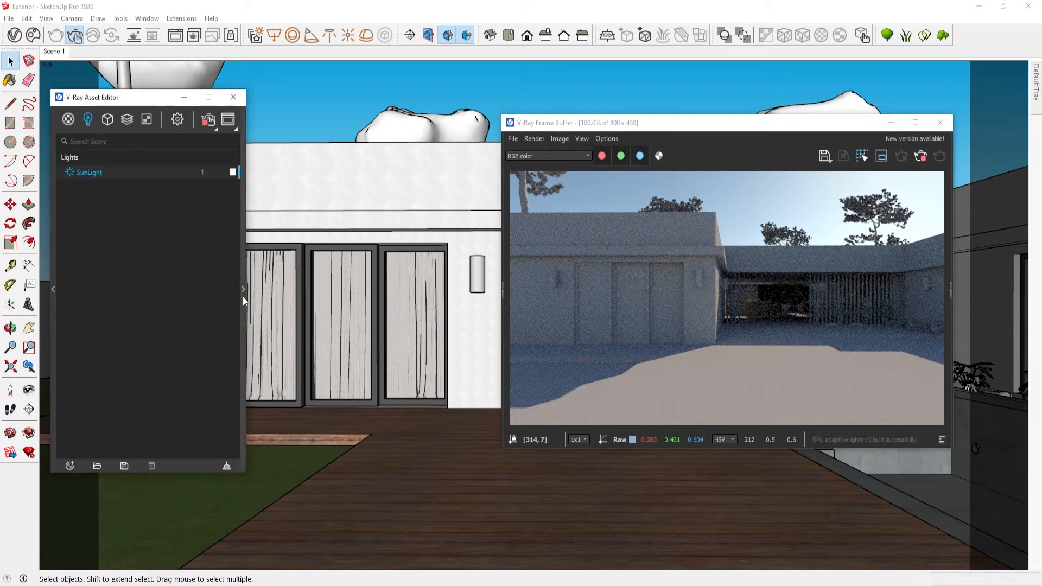
click(242, 297)
drag(280, 103, 268, 93)
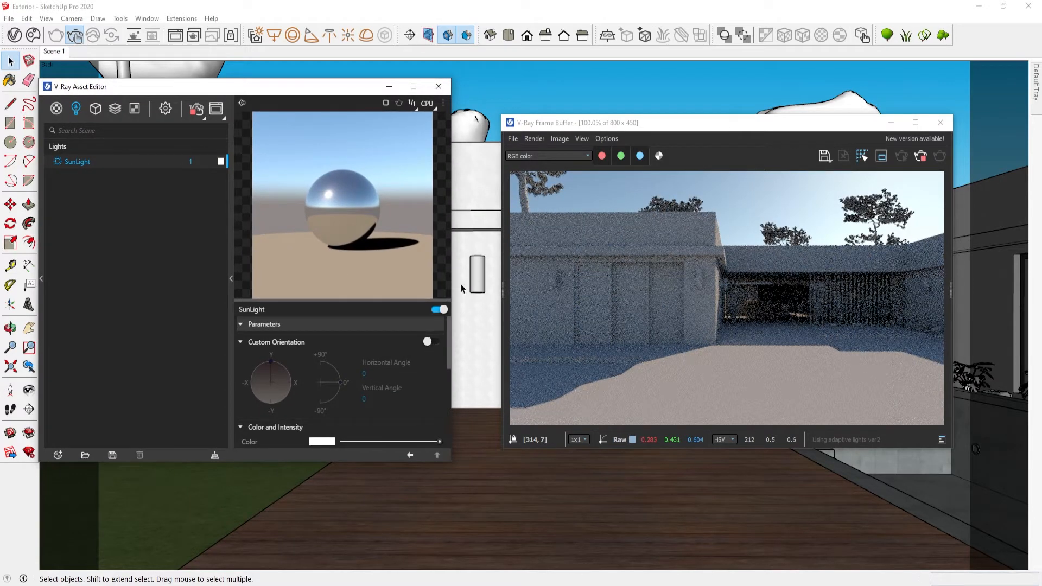
drag(518, 129, 392, 101)
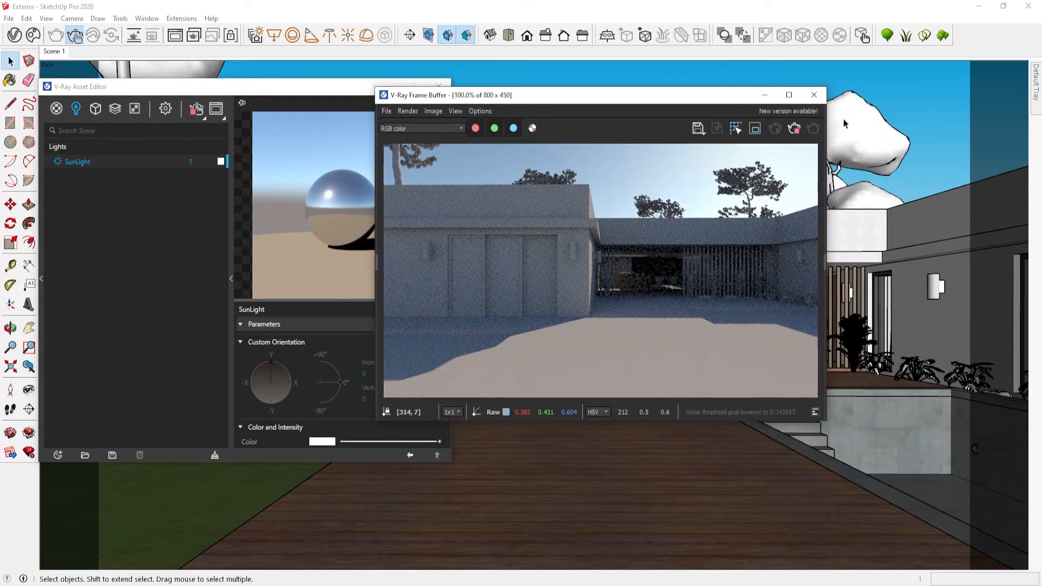
- Show the Shadows toolbar in the workspace
mouse_move(1031, 94)
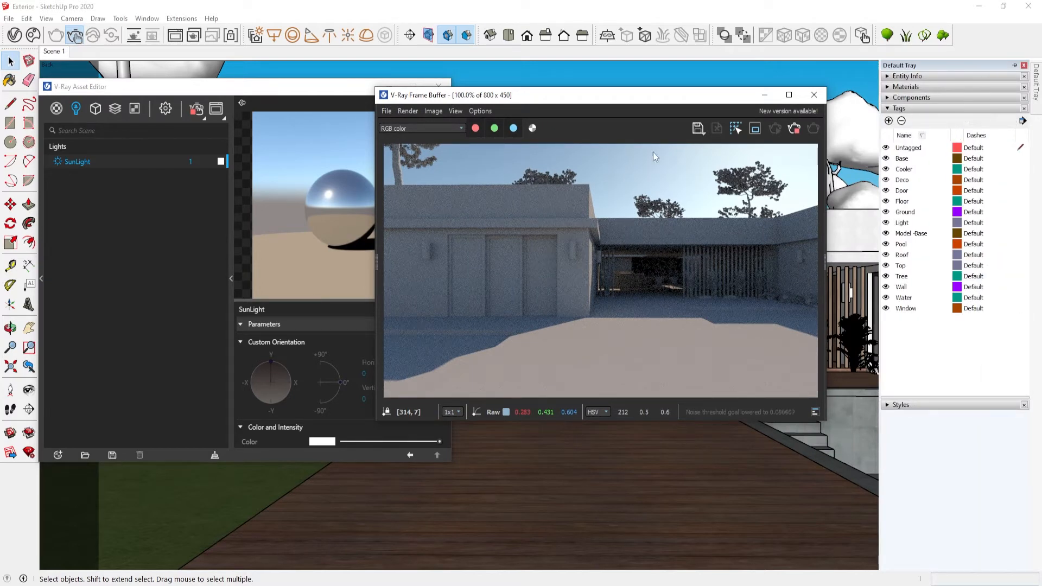
click(46, 18)
click(60, 25)
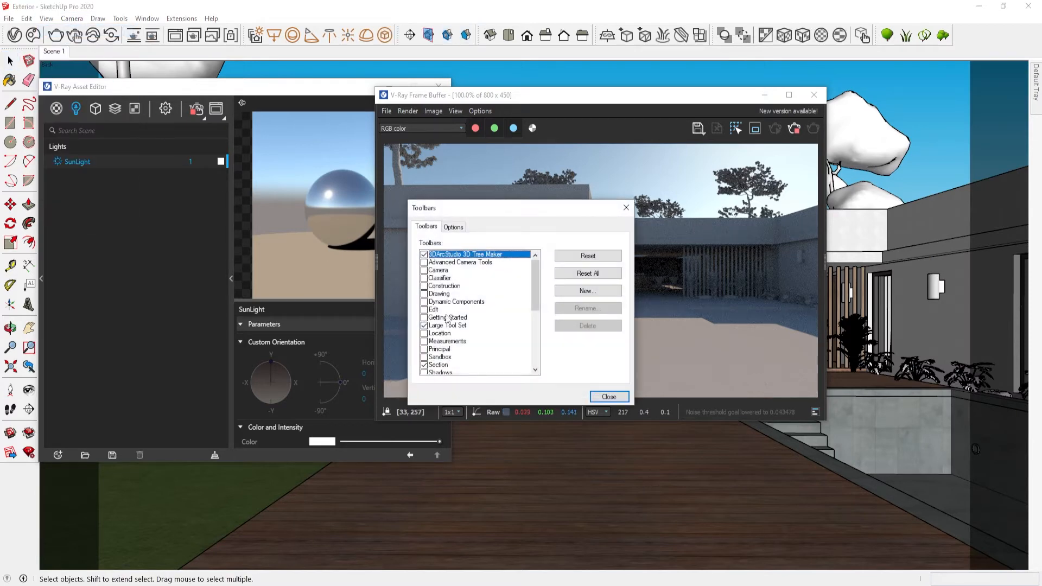
scroll(476, 341, down, 2)
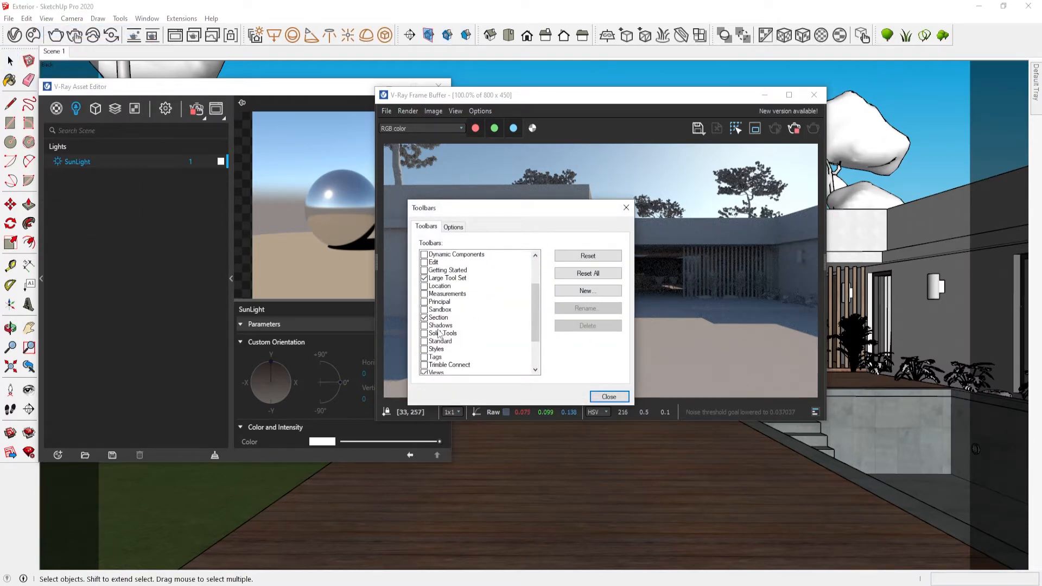
click(424, 325)
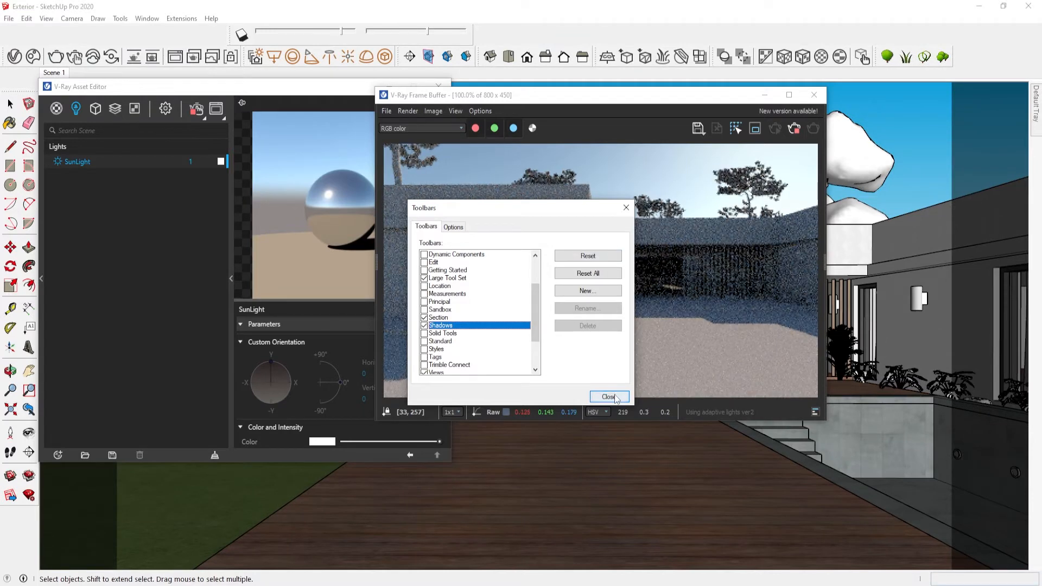
click(609, 397)
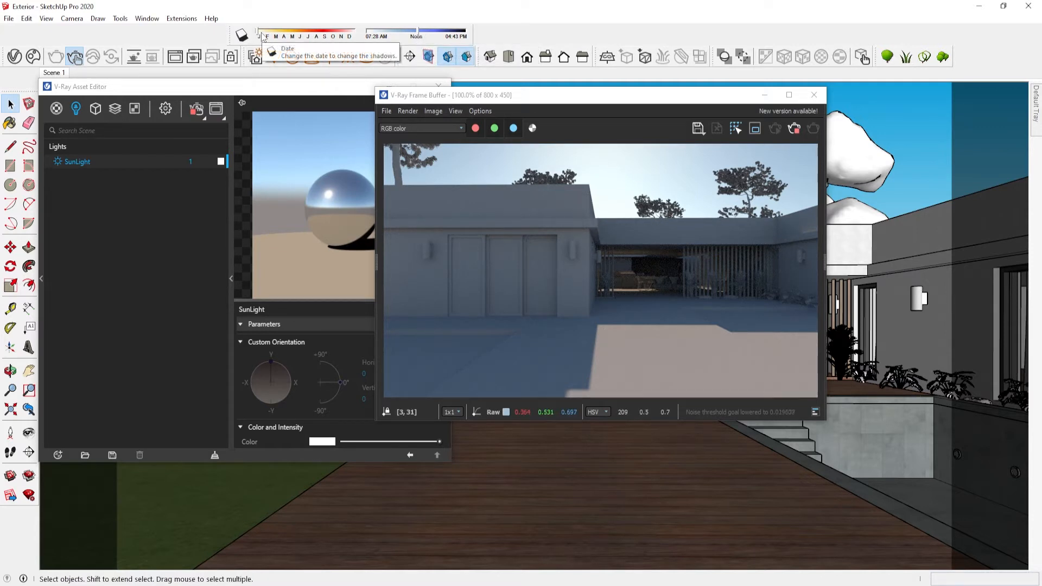
- Set the shadow date to about October, then stop the interactive render by closing the frame buffer
drag(259, 35, 332, 38)
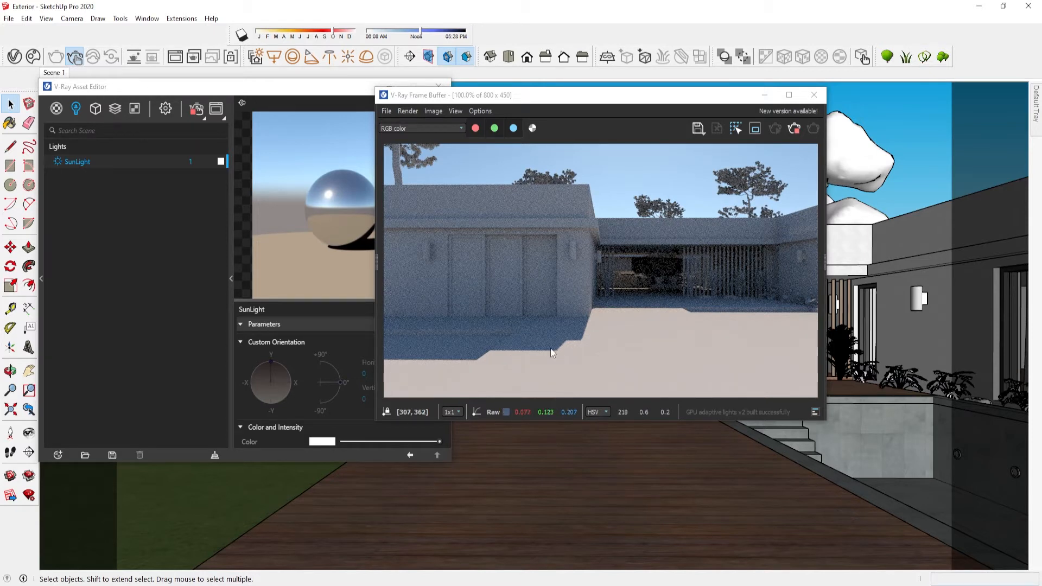
drag(511, 105, 594, 101)
click(898, 90)
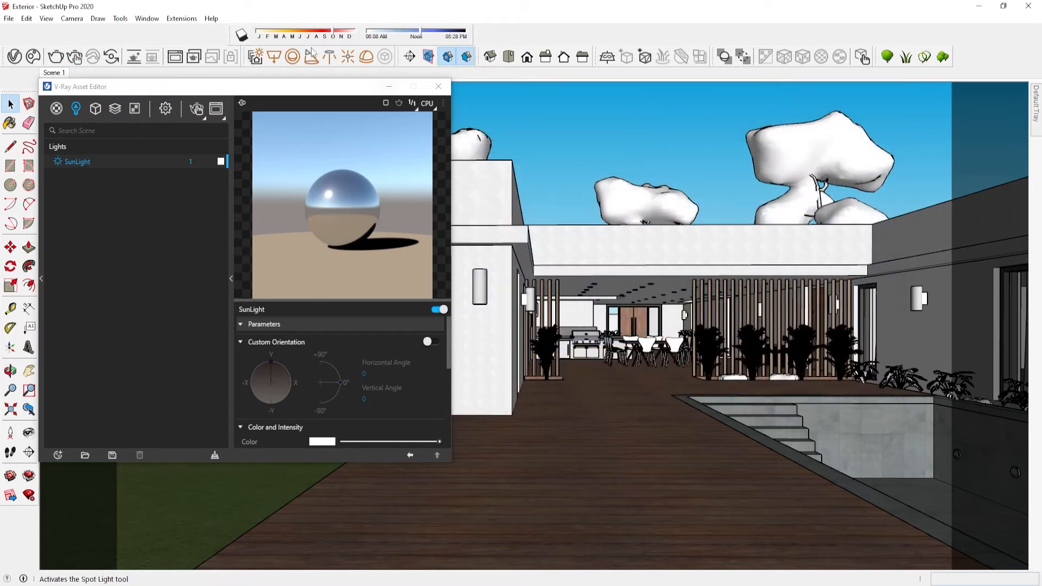
- Remove the Shadows toolbar from the workspace and realign the large tool set
drag(401, 147, 558, 282)
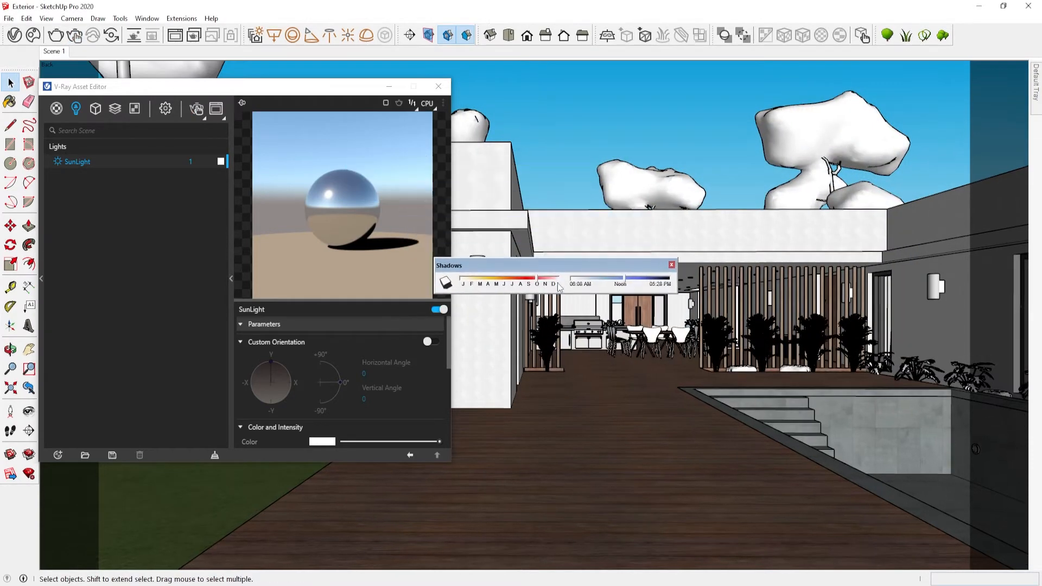
click(672, 267)
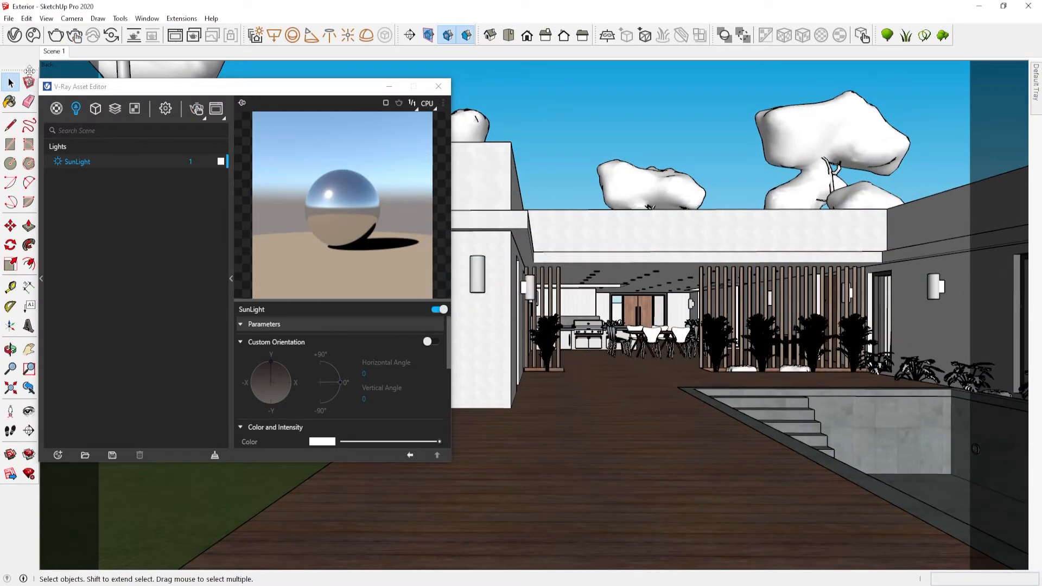
drag(28, 70, 29, 45)
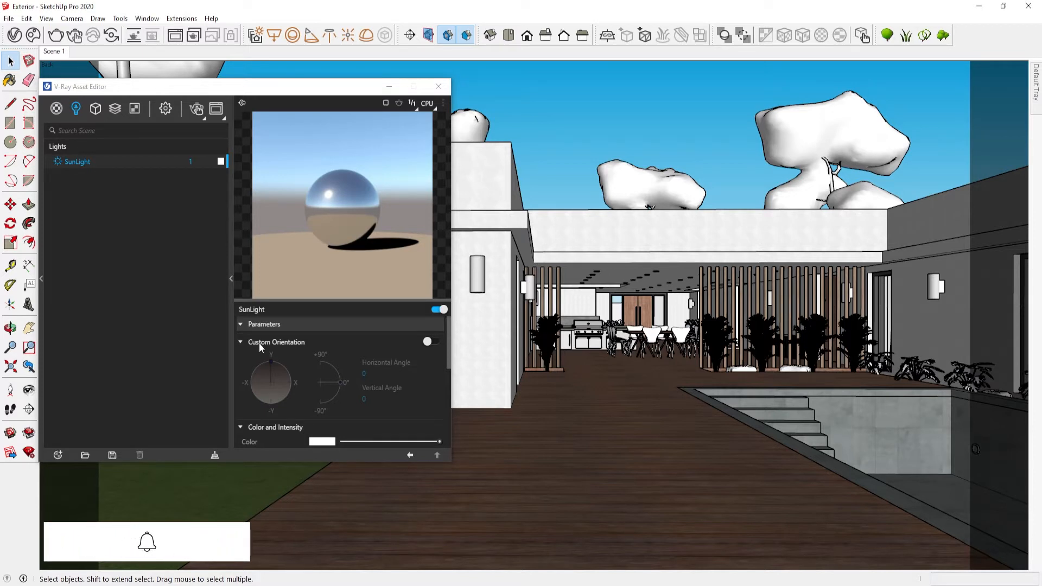
- Enable the SunLight's custom orientation with a vertical angle of 60 and start an interactive render to preview it
click(432, 341)
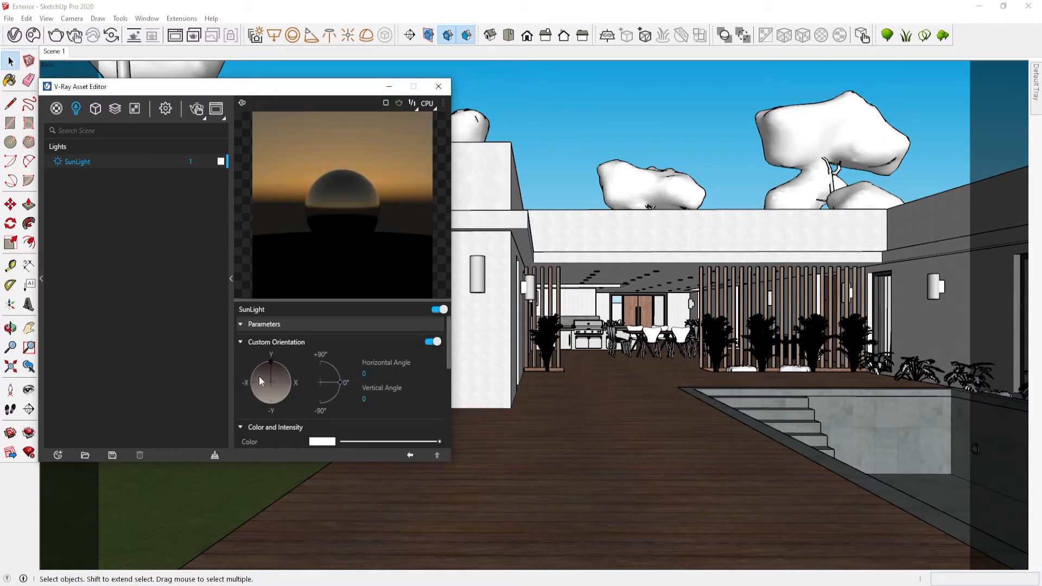
click(194, 110)
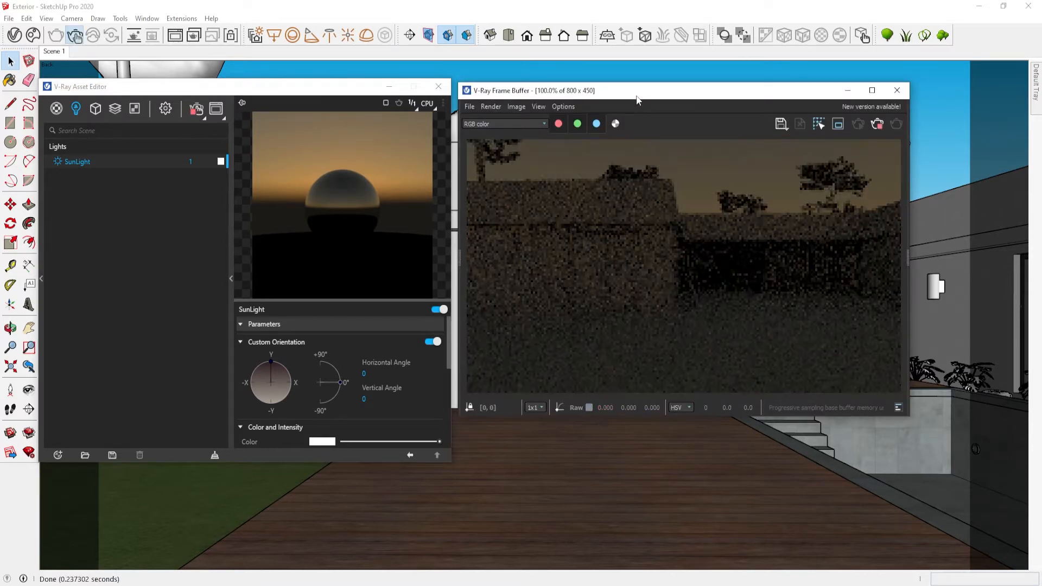
drag(637, 100, 678, 112)
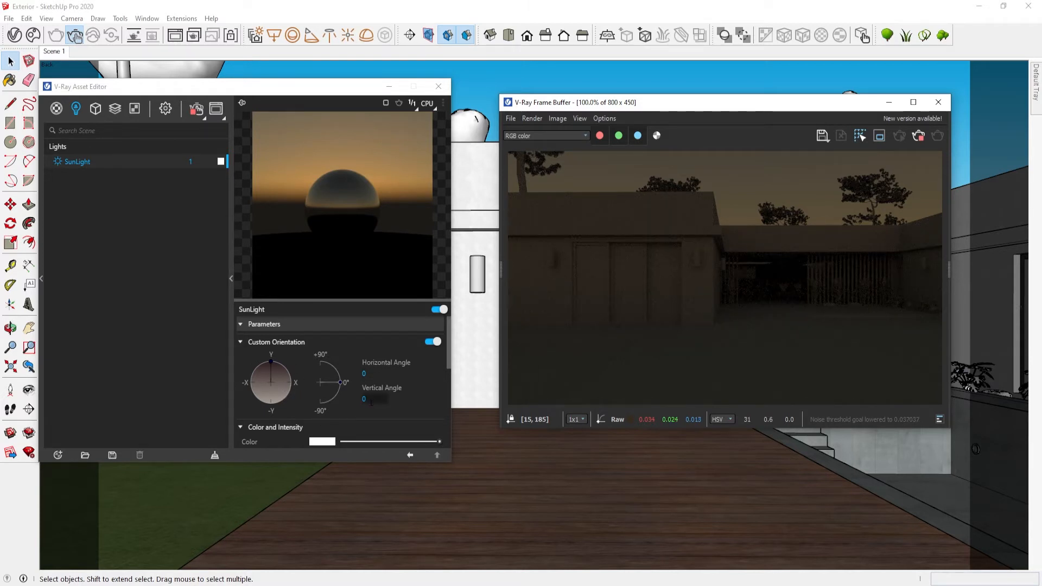
click(365, 400)
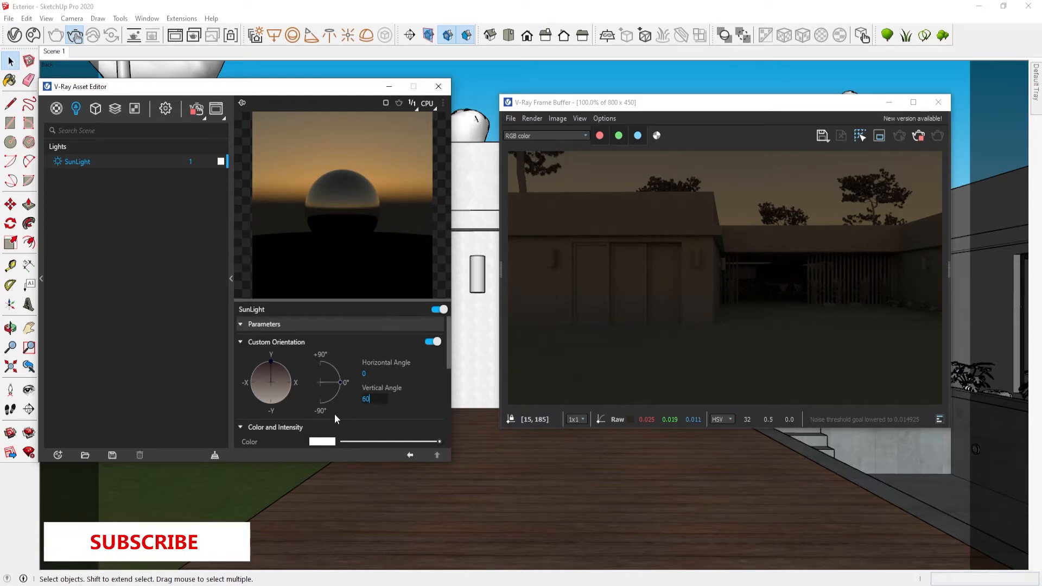
text(0)
key(Return)
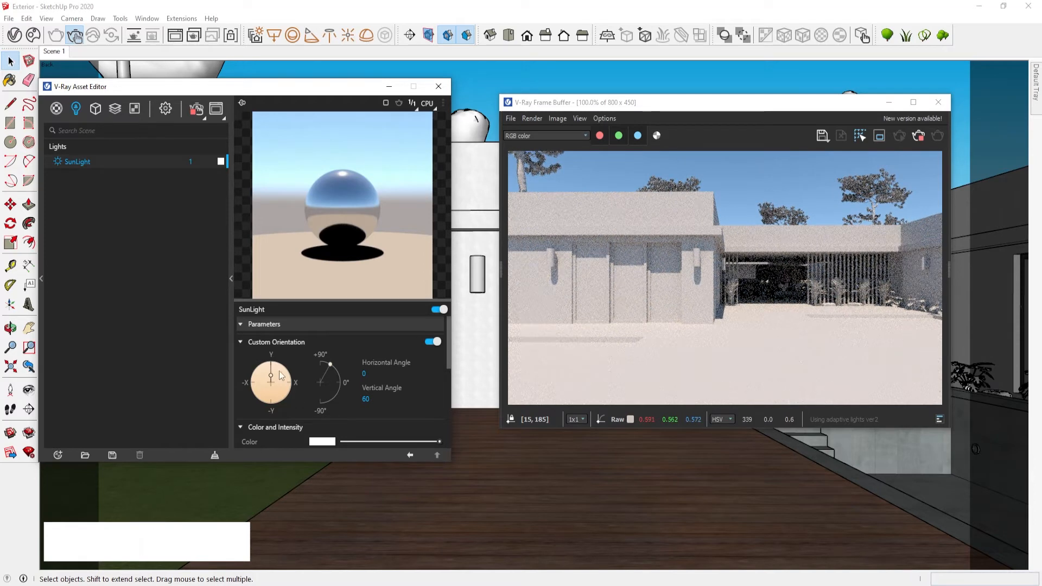
- Try different horizontal sun directions on the orientation dial, ending at a horizontal angle of about 144.5
click(266, 370)
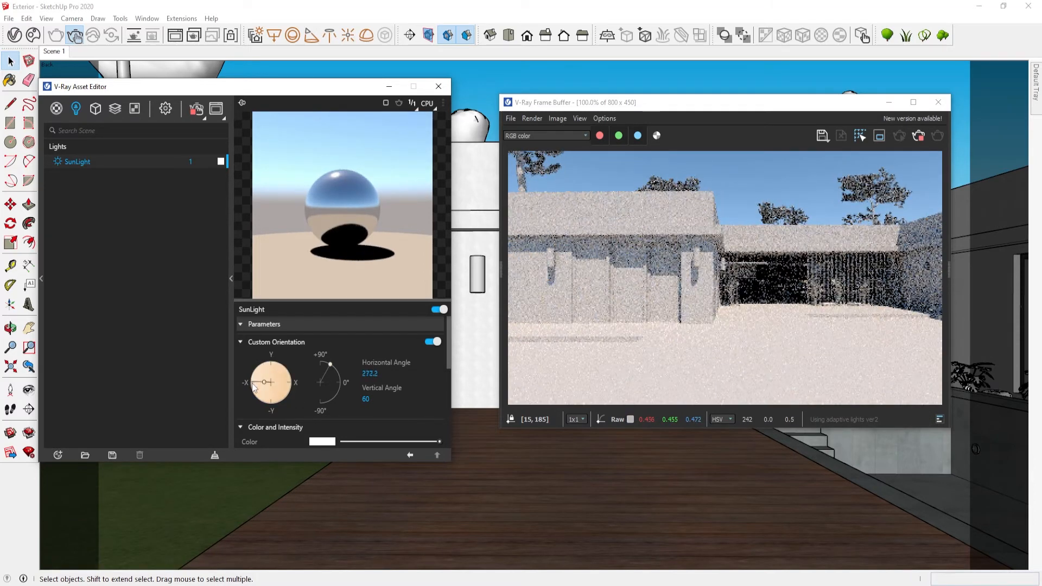
click(253, 381)
click(256, 393)
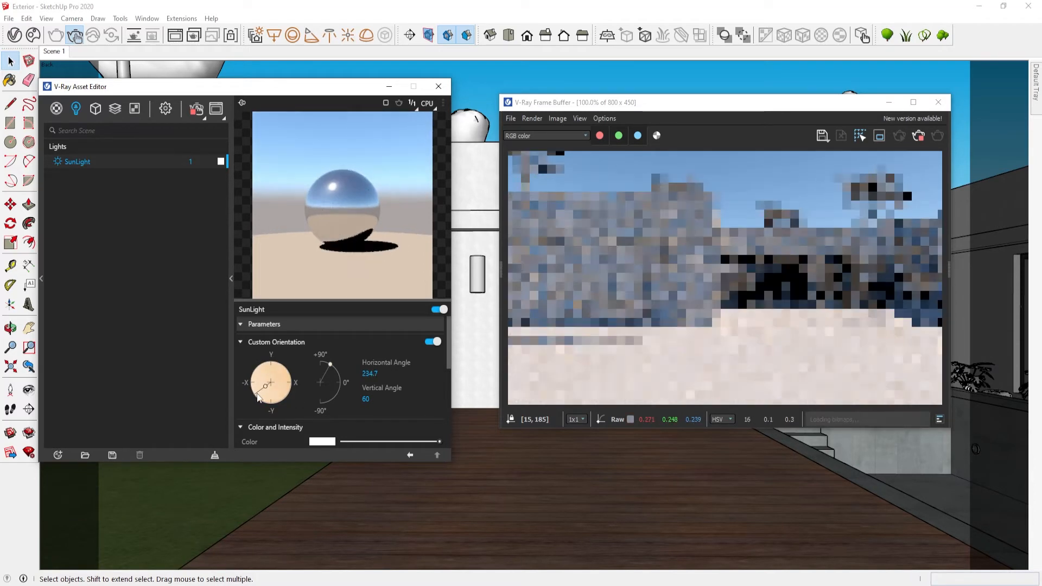
click(269, 397)
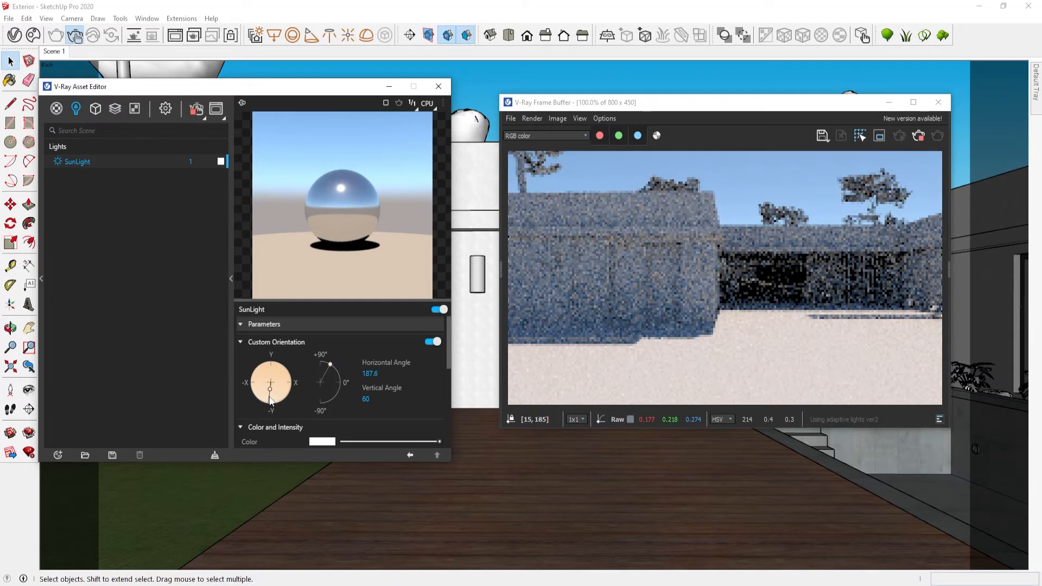
click(277, 402)
click(281, 402)
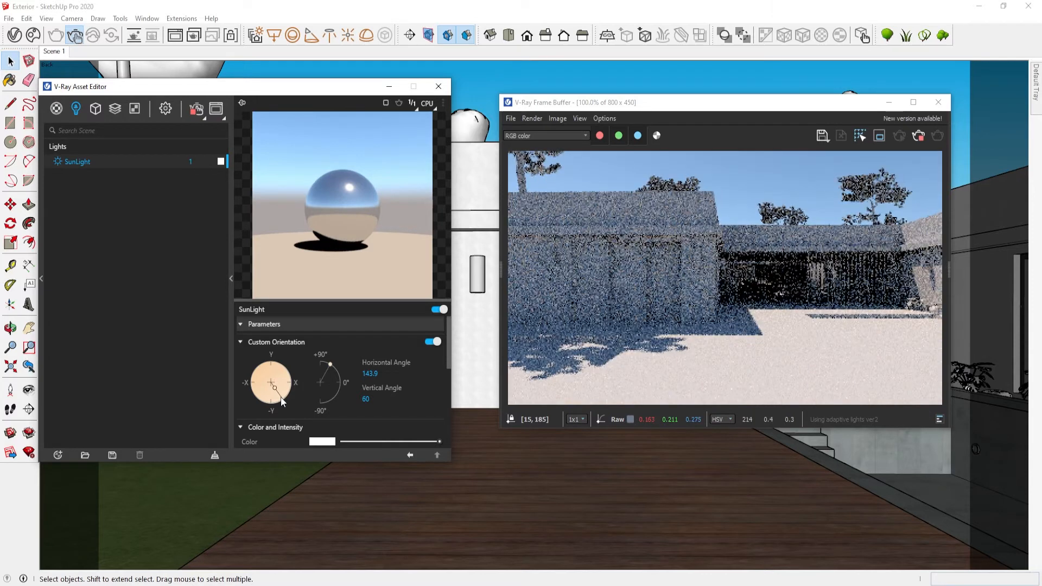
click(286, 395)
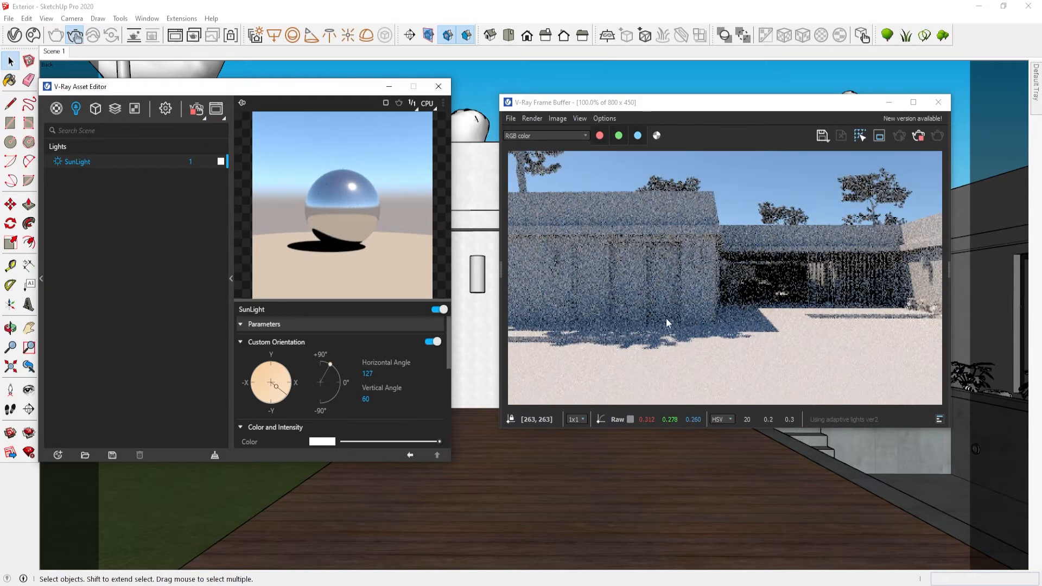
click(281, 398)
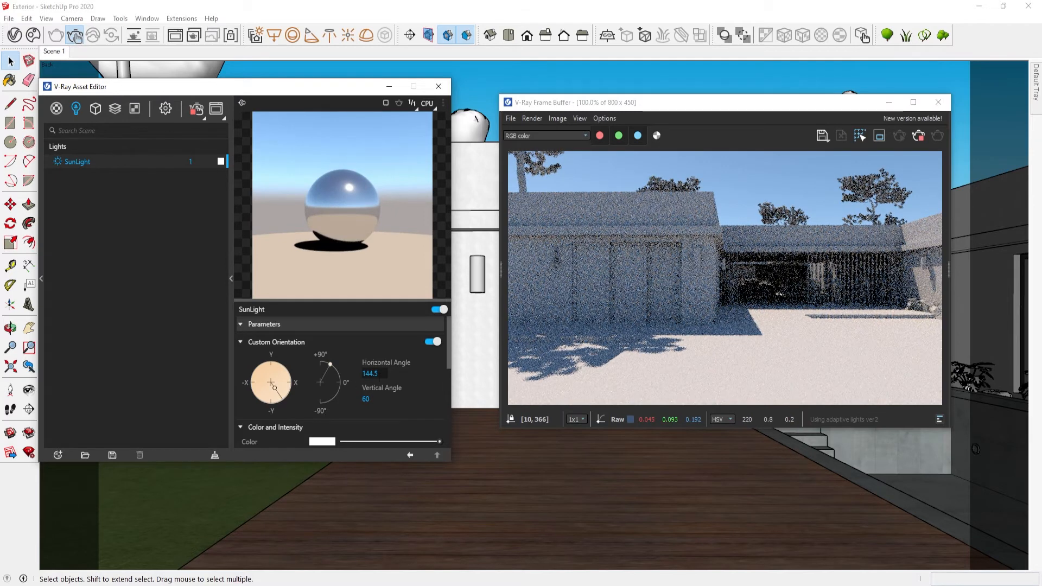
- Try a vertical angle of 40 for the SunLight
click(365, 399)
text(40)
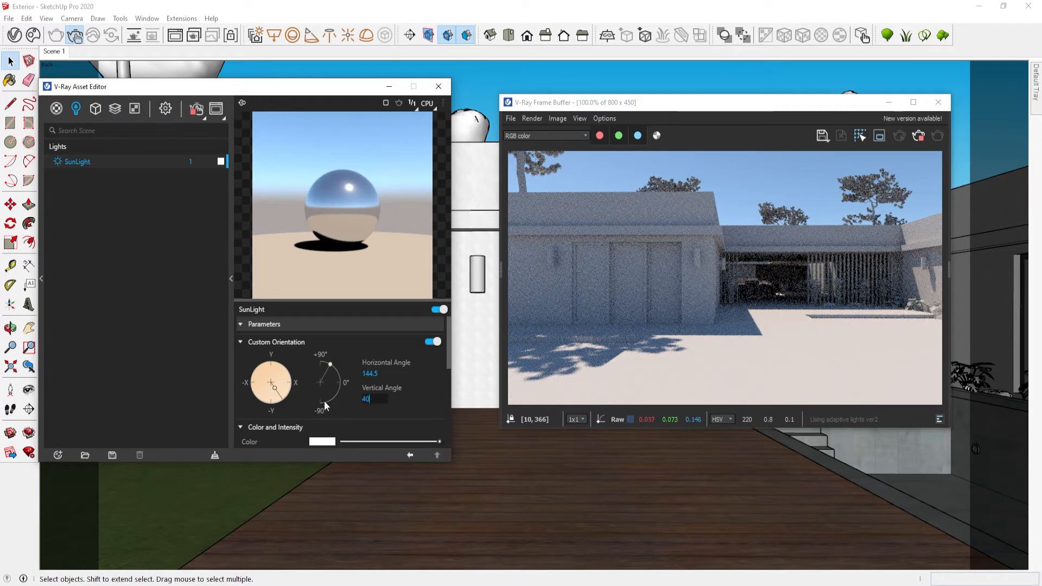
key(Return)
- Set the SunLight's vertical angle to 50 and turn its horizontal angle to about 128.4
click(369, 399)
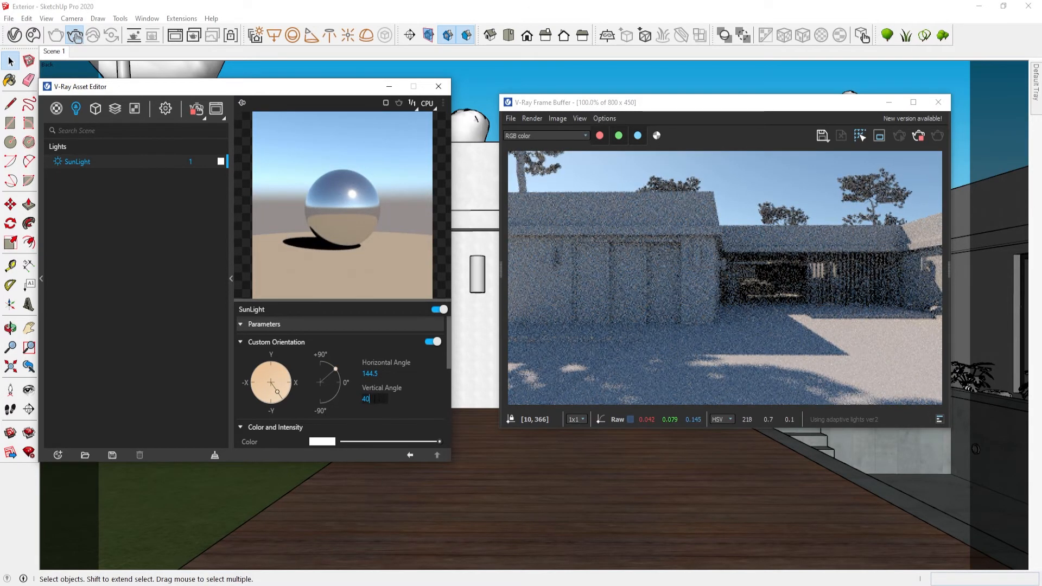
text(50)
key(Return)
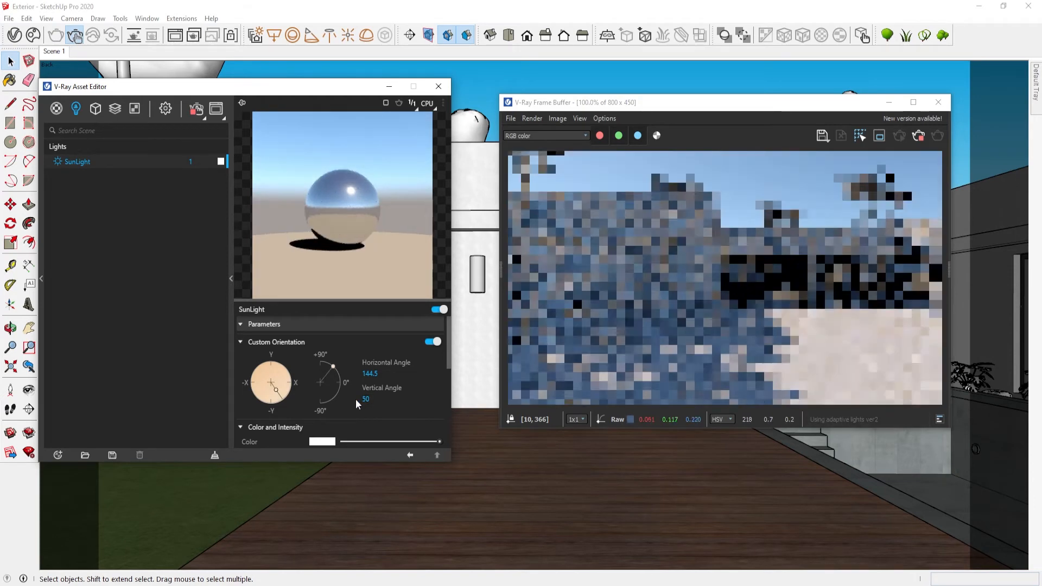
click(286, 398)
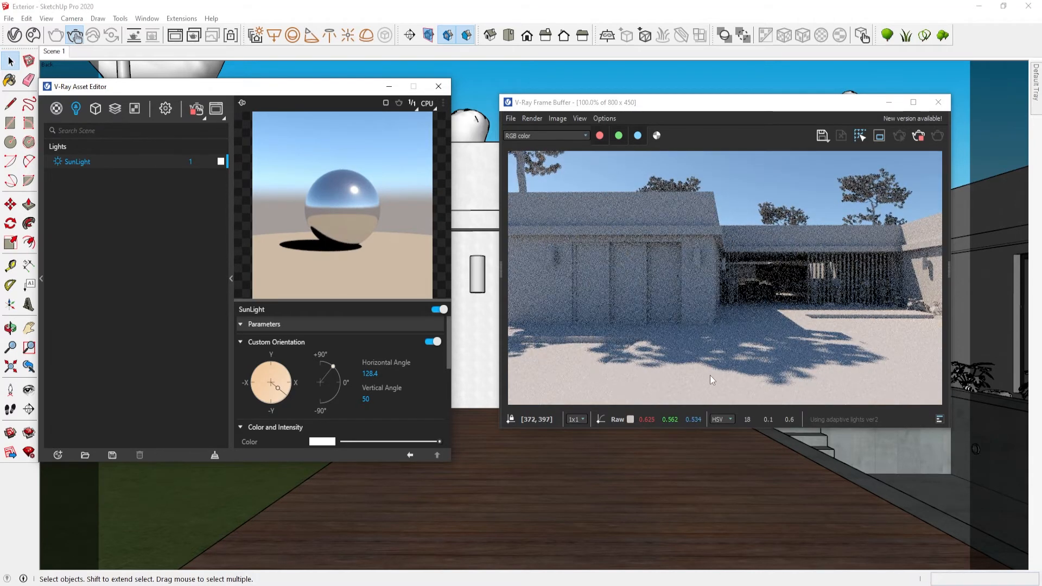
- Try red, light blue and green as the SunLight's color, and return it to white
scroll(428, 408, down, 1)
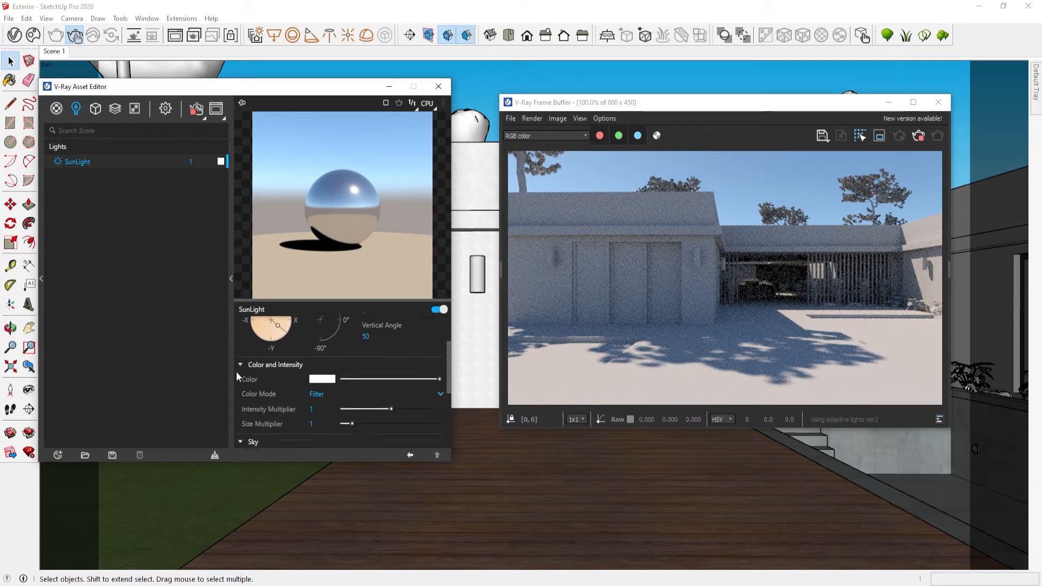
scroll(236, 372, down, 1)
scroll(271, 363, up, 1)
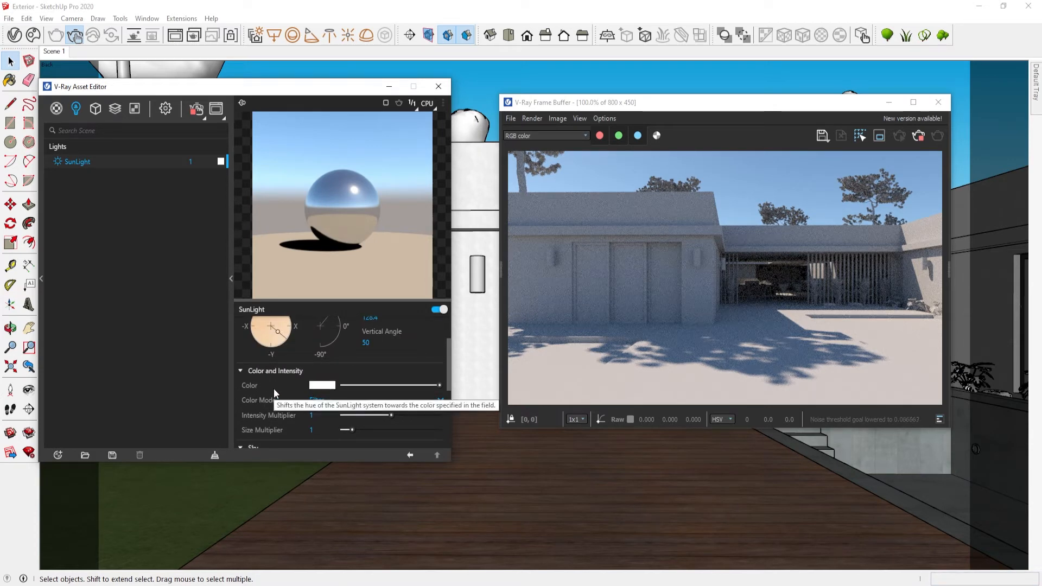
click(324, 386)
click(482, 210)
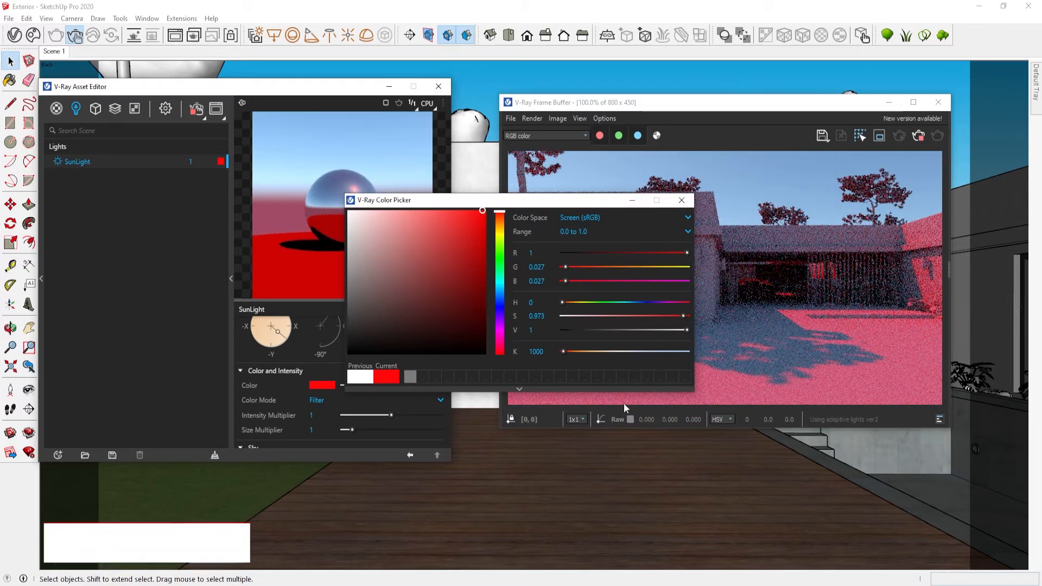
drag(625, 350, 737, 440)
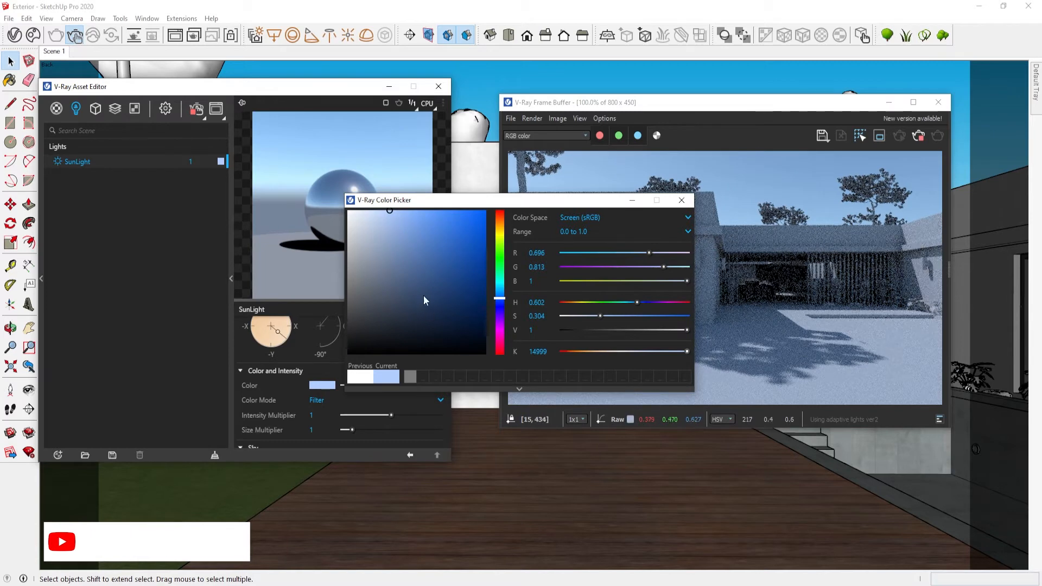
click(499, 267)
drag(481, 246, 493, 205)
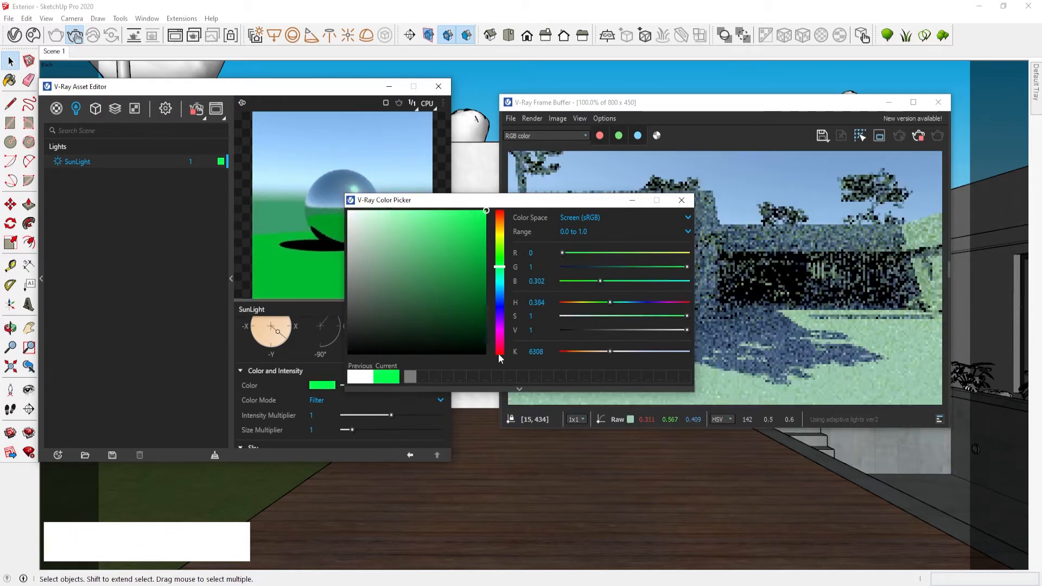
drag(377, 249, 327, 184)
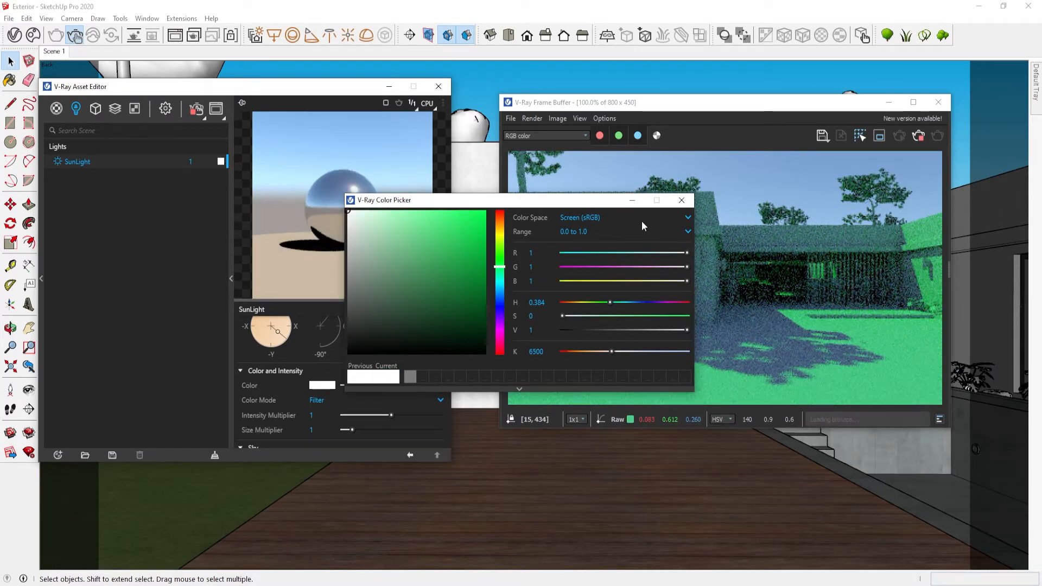
click(682, 199)
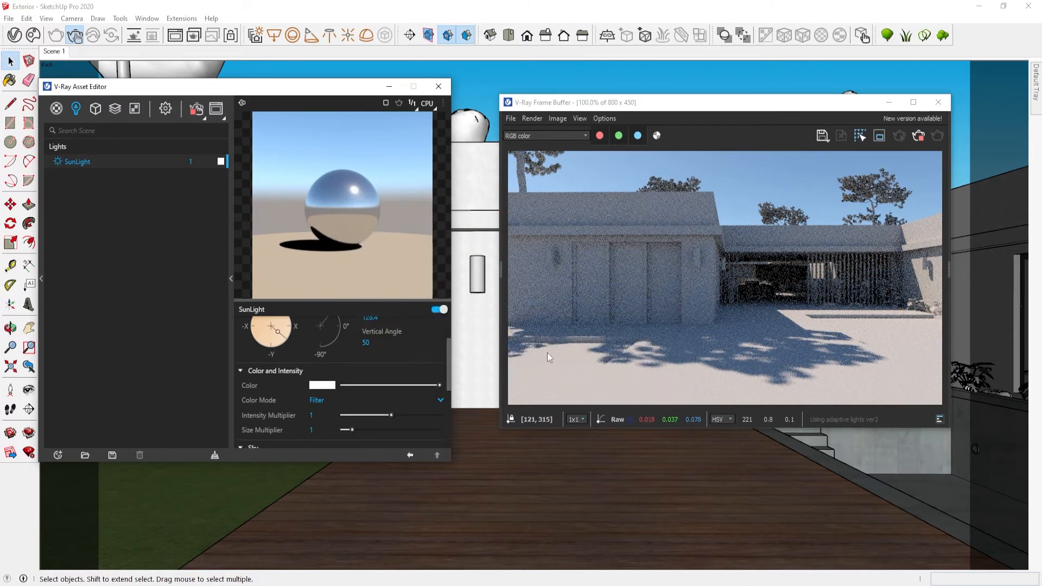
- Review the SunLight's color mode options and try the Direct mode
click(318, 401)
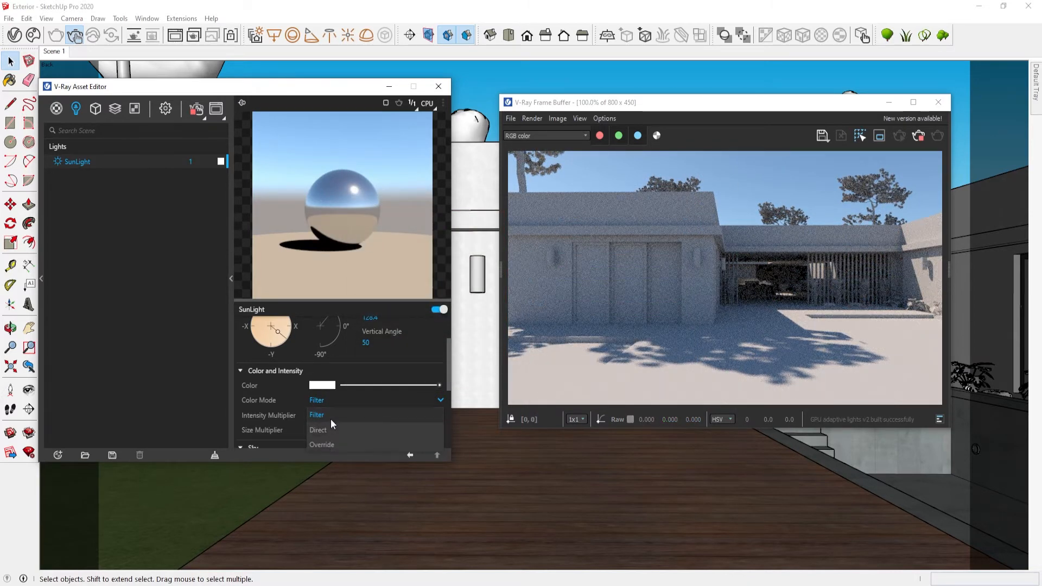
click(325, 400)
click(324, 400)
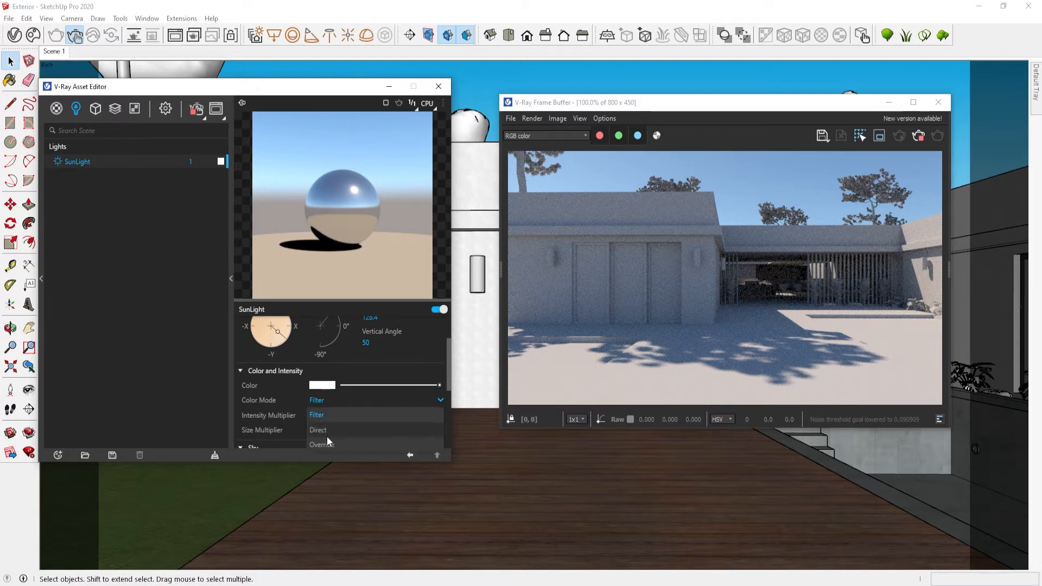
click(321, 394)
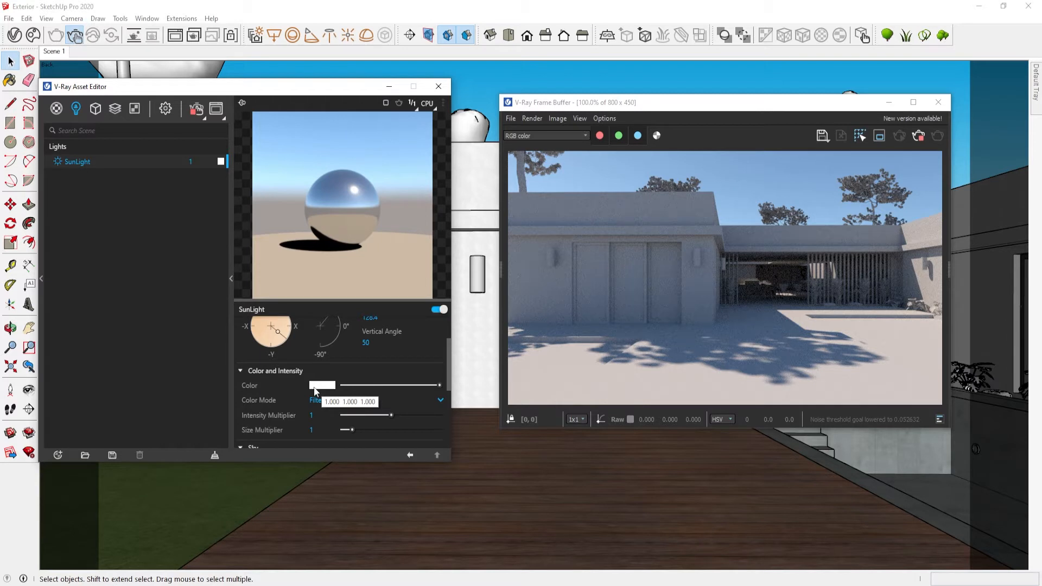
click(331, 399)
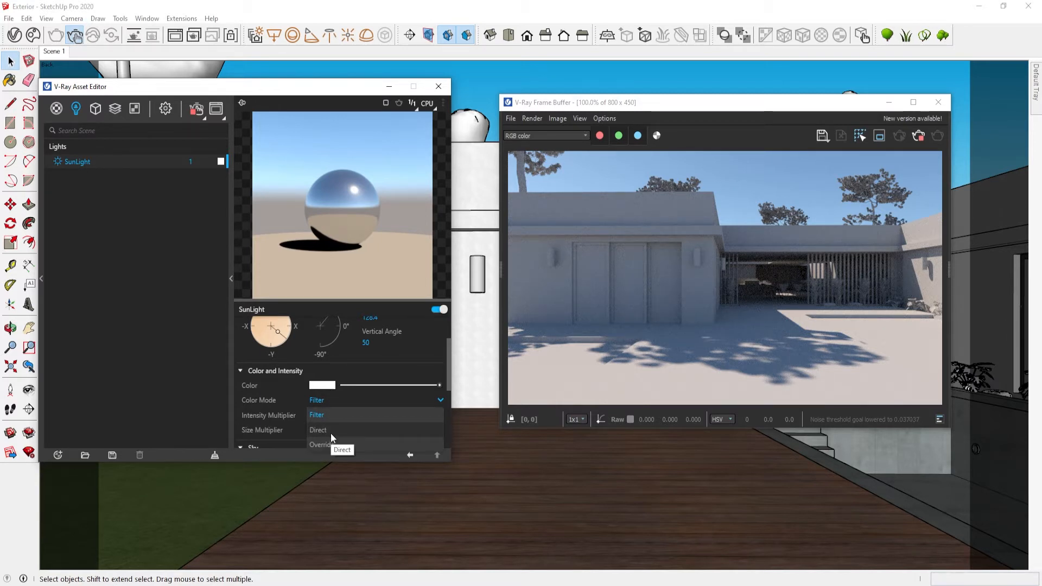
click(331, 431)
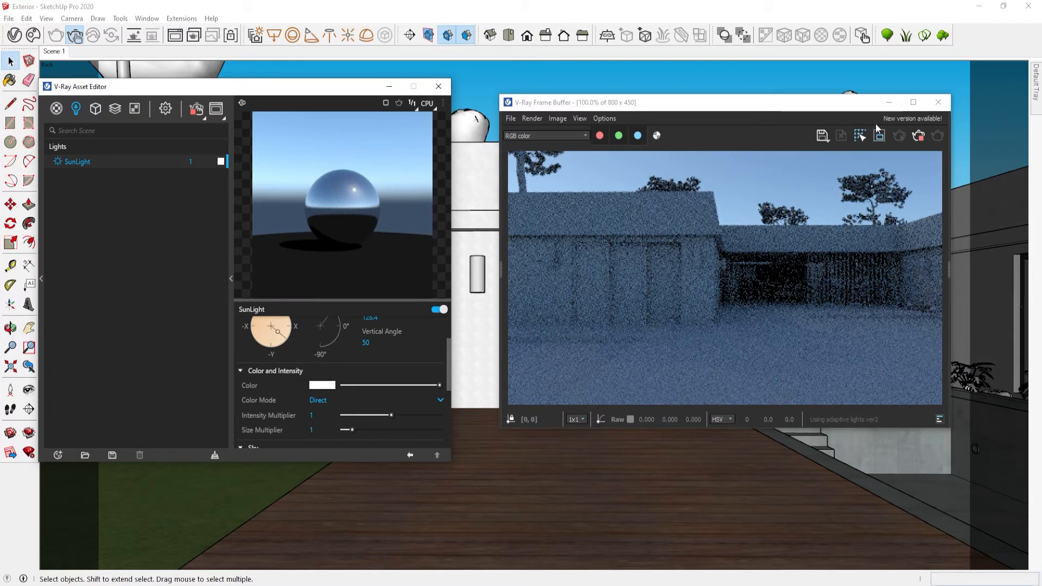
- Try red, magenta and blue as the SunLight's color in Direct mode, ending on blue
click(322, 384)
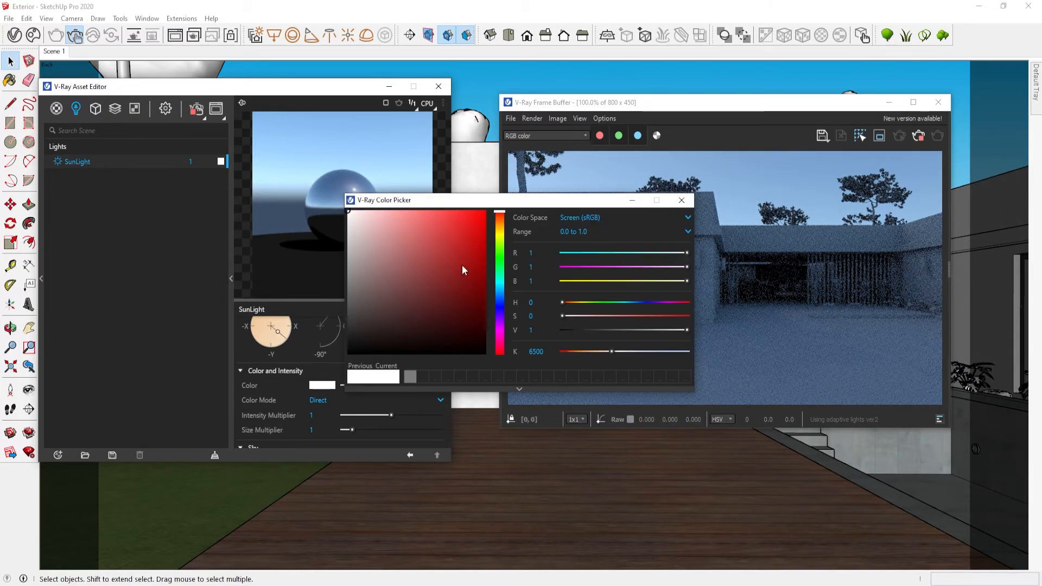
drag(463, 269, 536, 174)
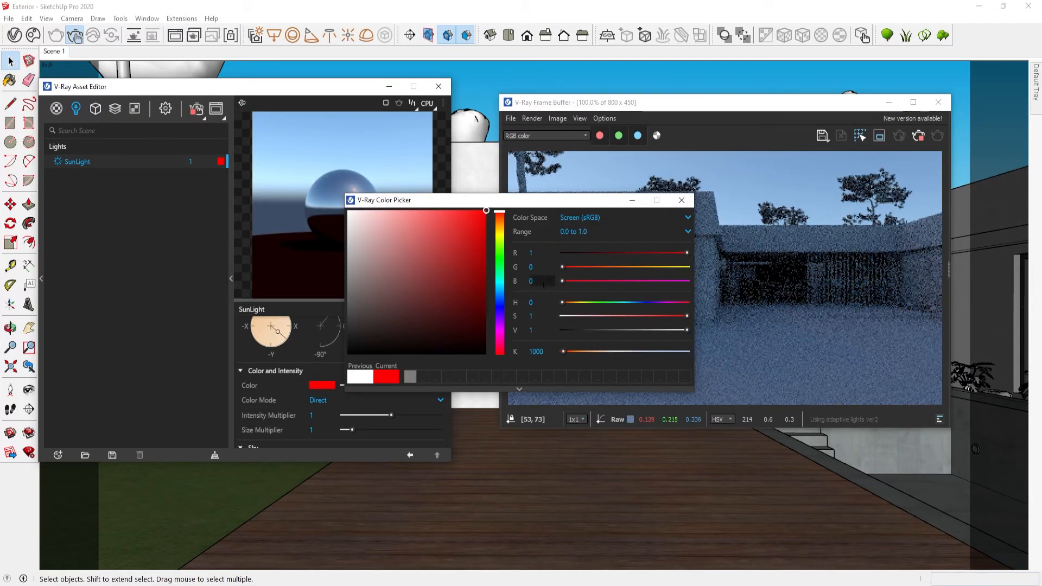
click(499, 332)
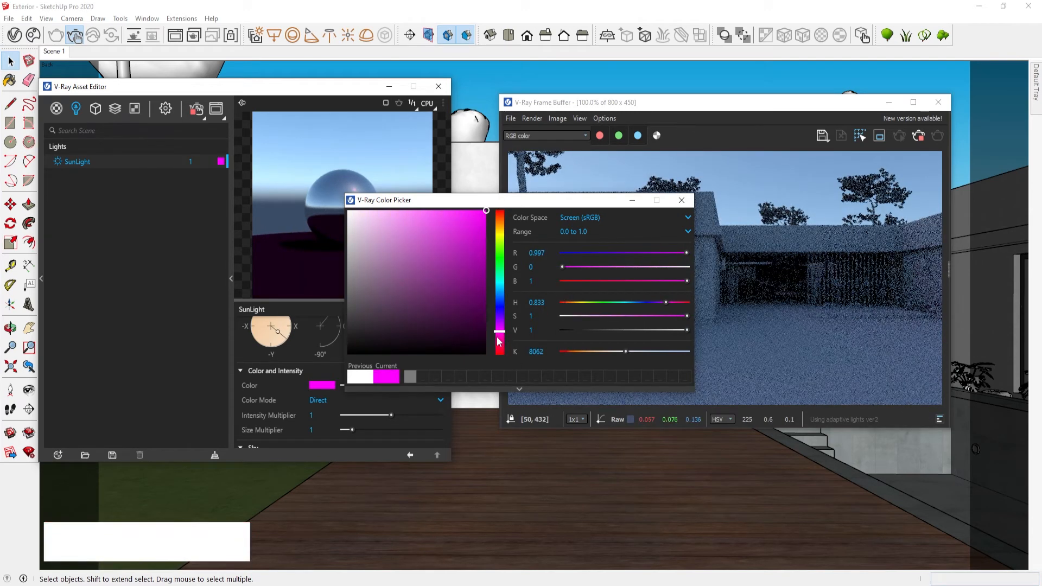
drag(457, 276, 462, 210)
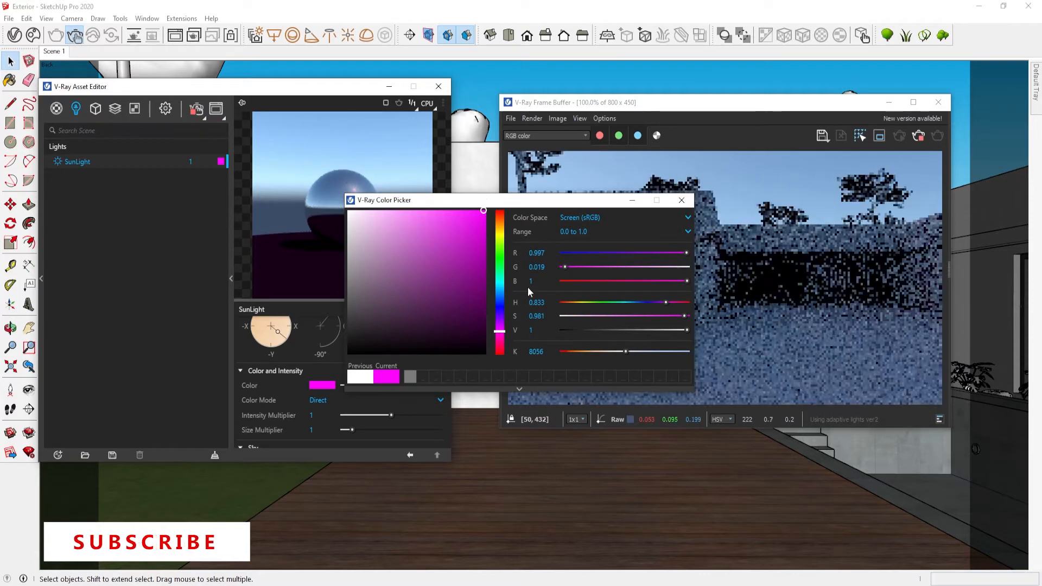
drag(504, 319, 500, 302)
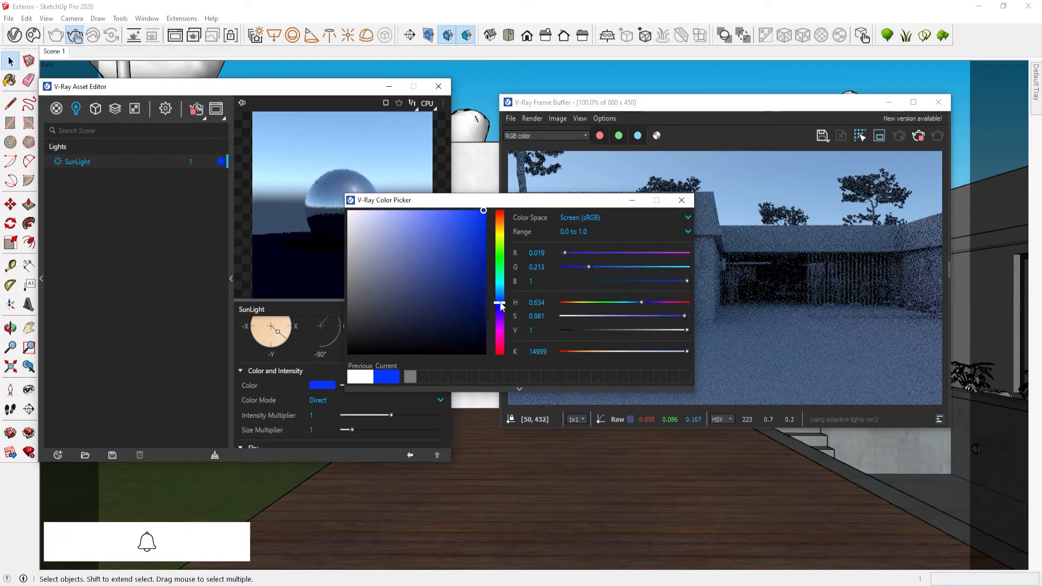
click(679, 202)
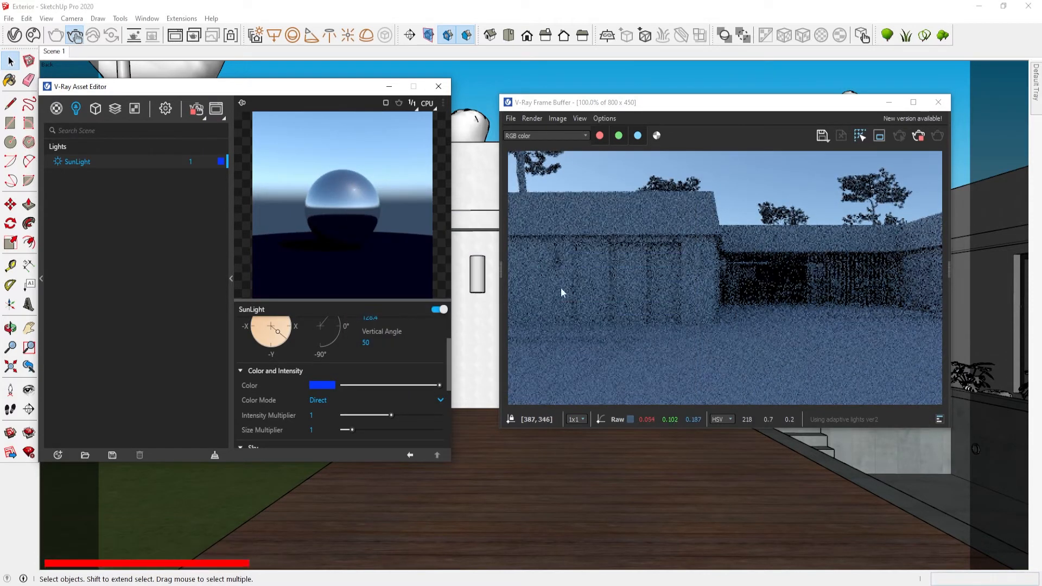
- Try the Override color mode with the SunLight's color reset to white, and return the color mode to Filter
click(320, 402)
click(325, 444)
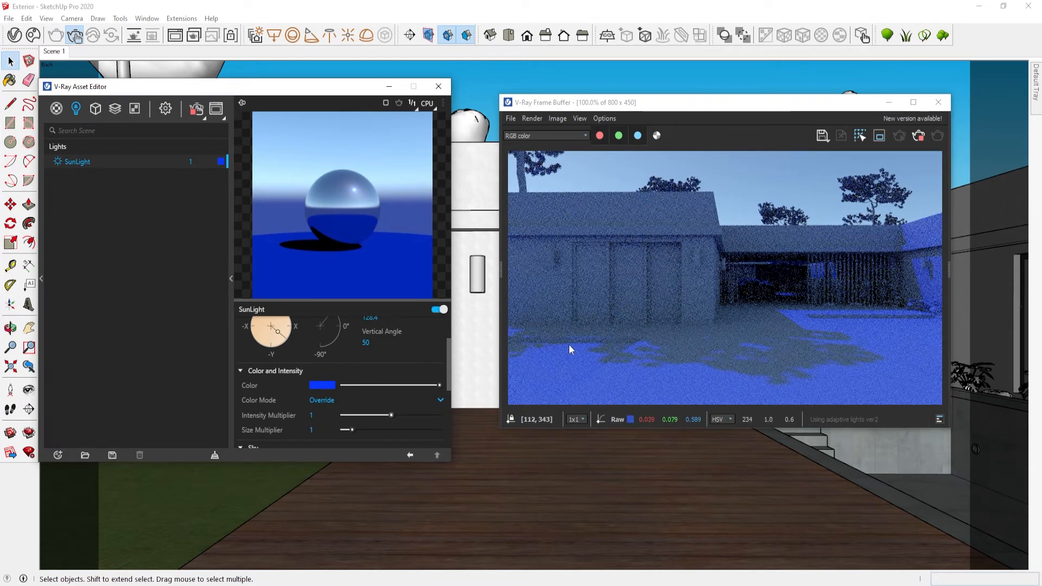
click(323, 386)
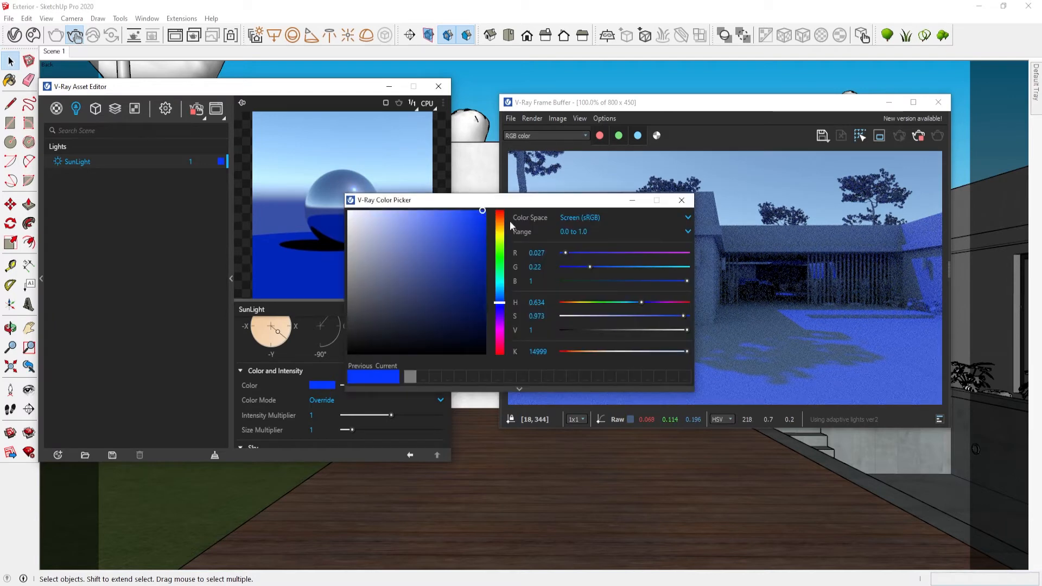
click(348, 211)
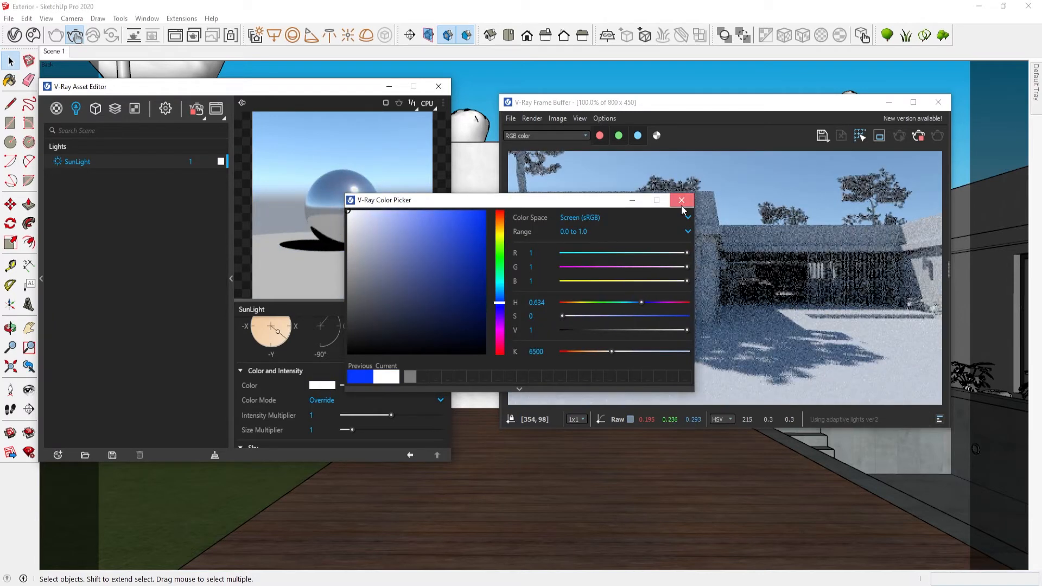
click(682, 200)
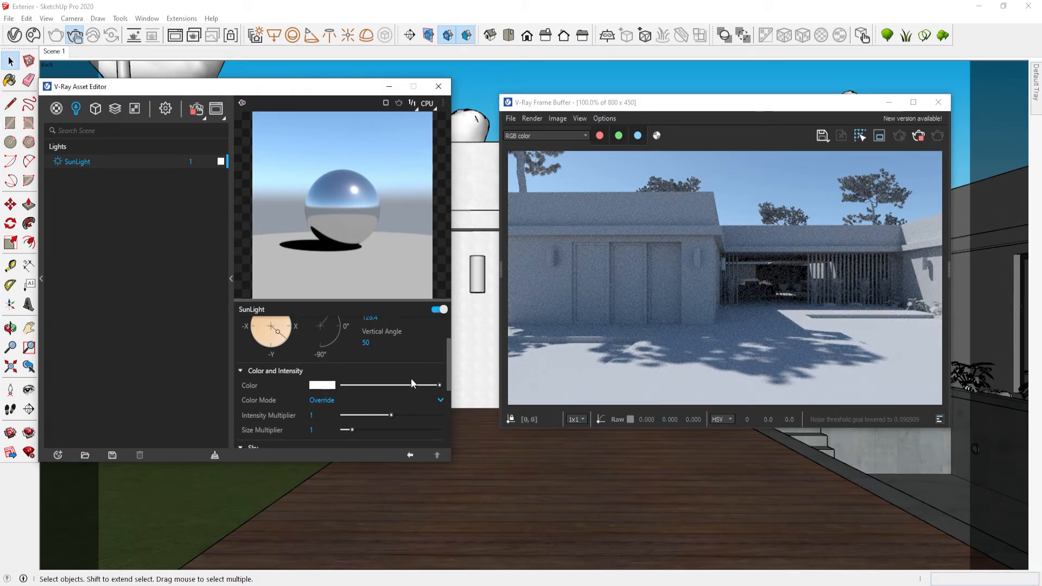
click(329, 402)
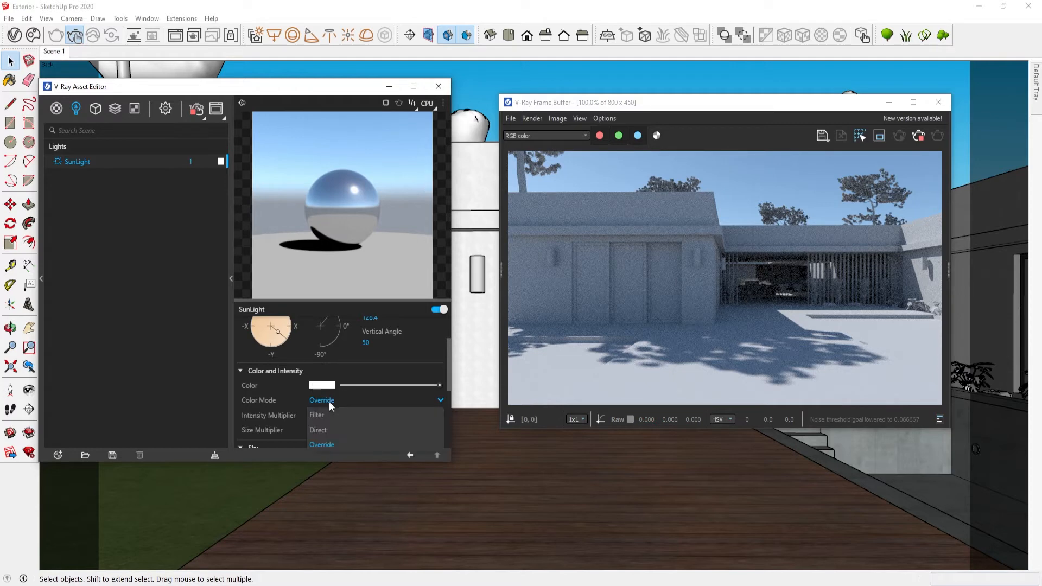
click(330, 411)
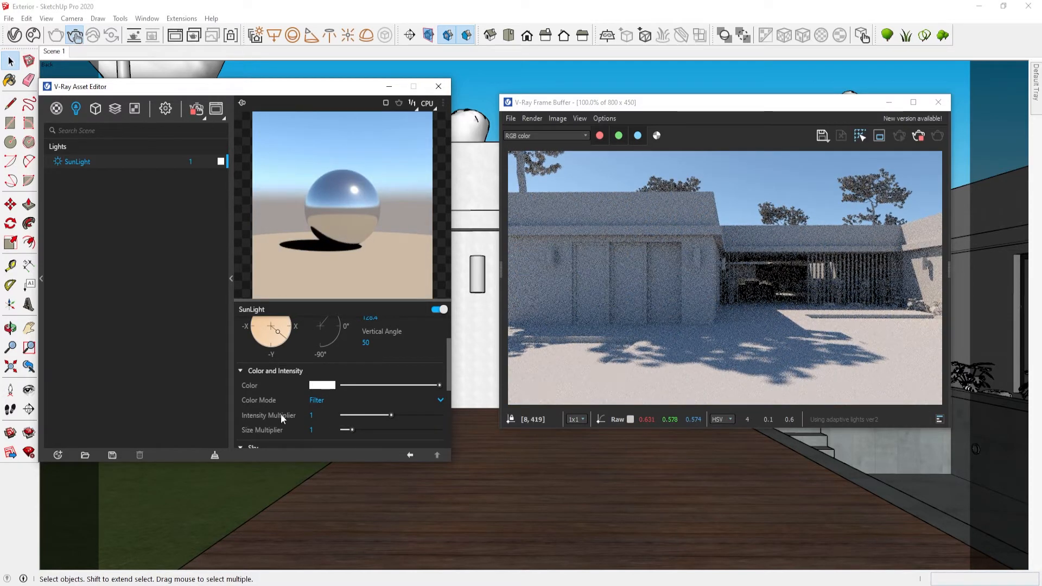
- Try SunLight intensity multipliers of 3 and 0, and return the multiplier to 1
scroll(281, 414, down, 1)
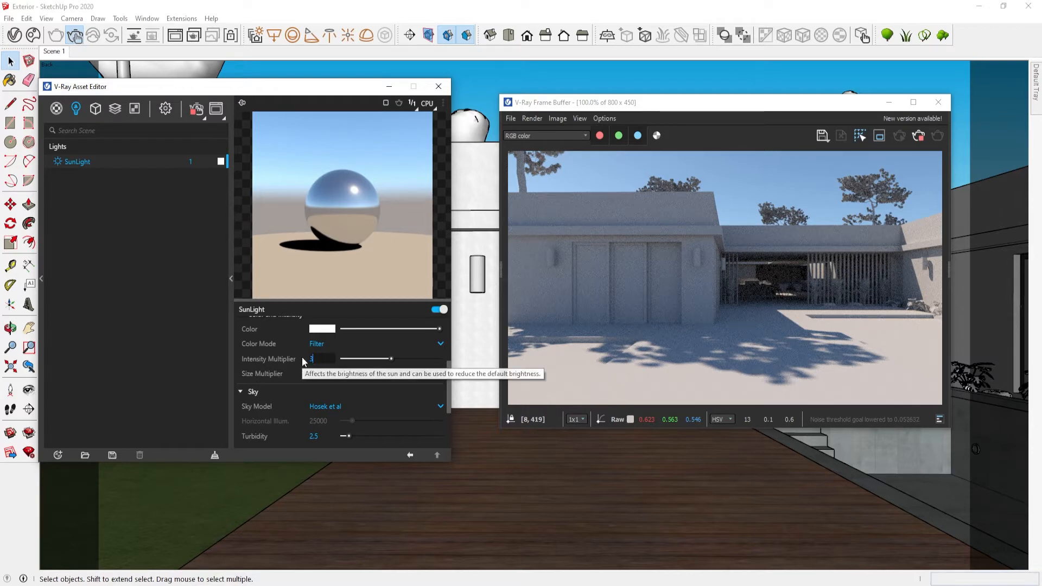
text(3)
key(Return)
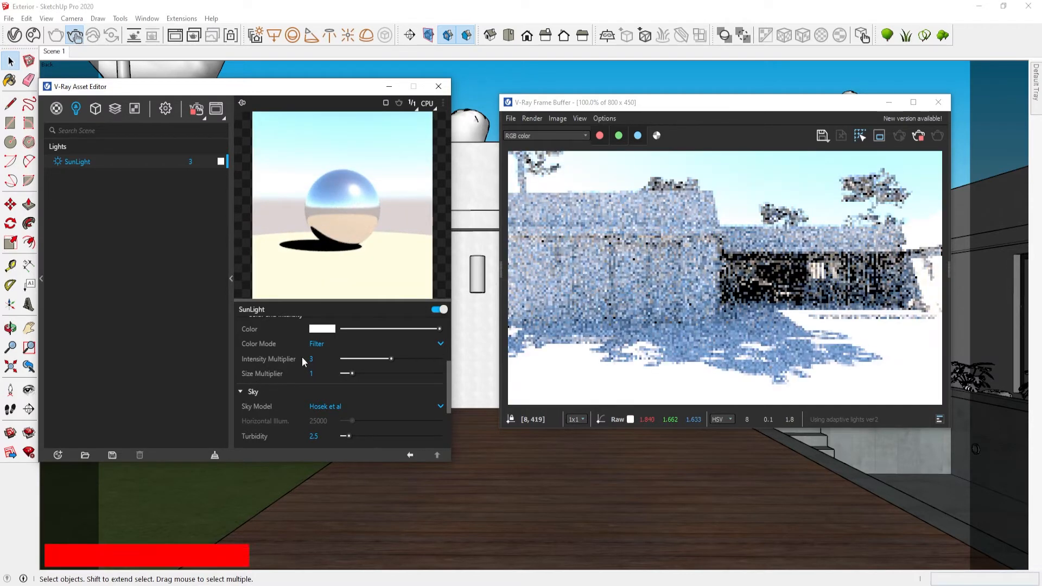
text(0)
key(Return)
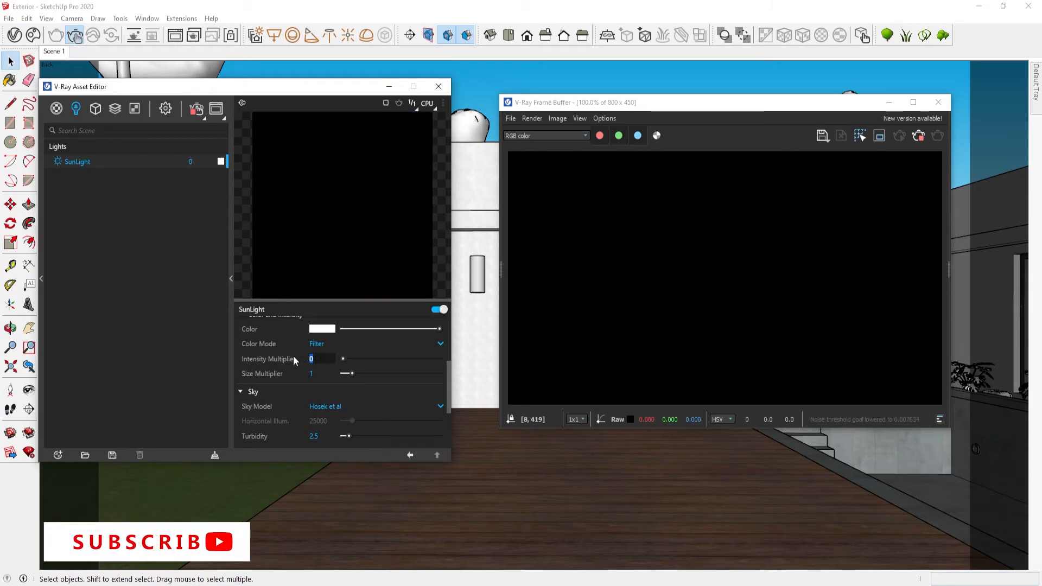
text(1)
key(Return)
drag(320, 374, 281, 375)
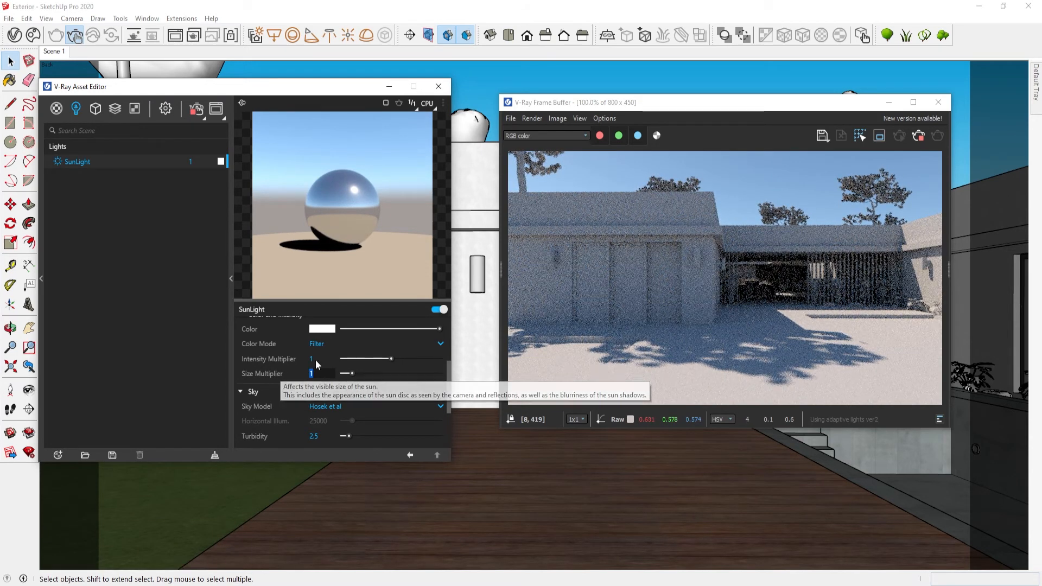
click(170, 386)
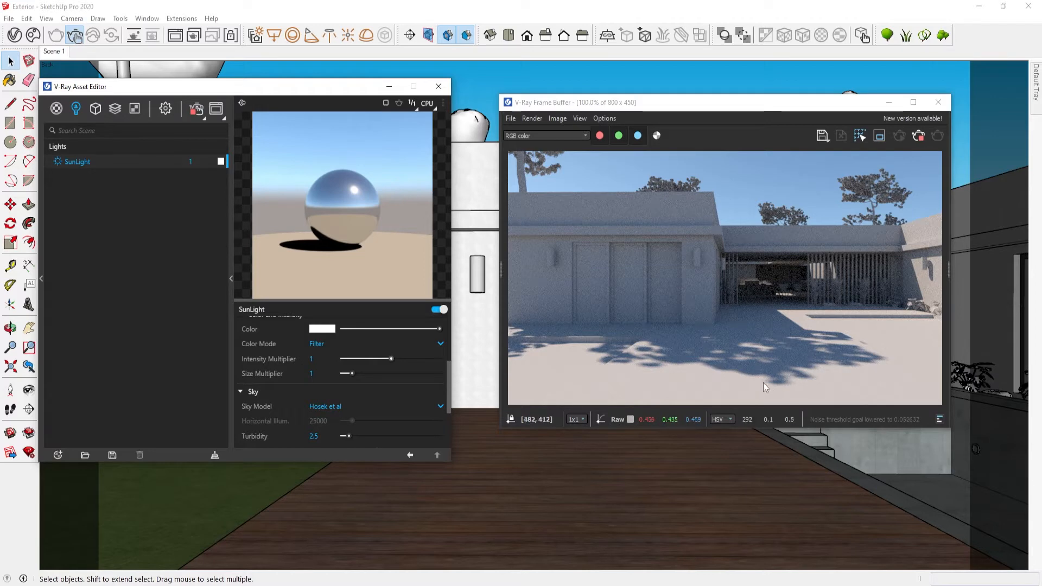
- Limit the interactive render to a full-height region over the left part of the image, up to the garage wall's right edge
click(897, 162)
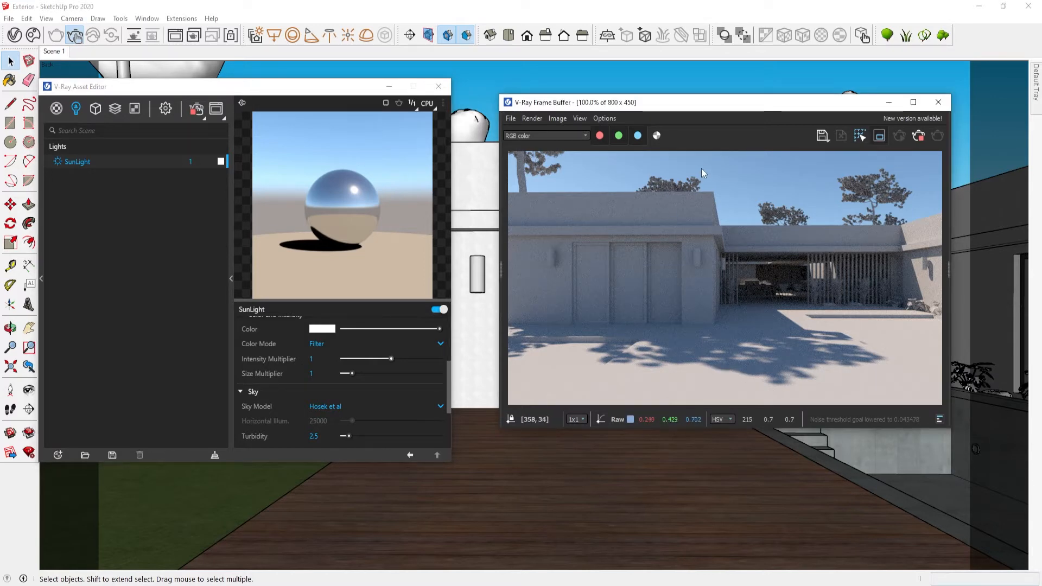
mouse_move(568, 247)
mouse_down()
mouse_move(505, 352)
mouse_move(491, 428)
mouse_up()
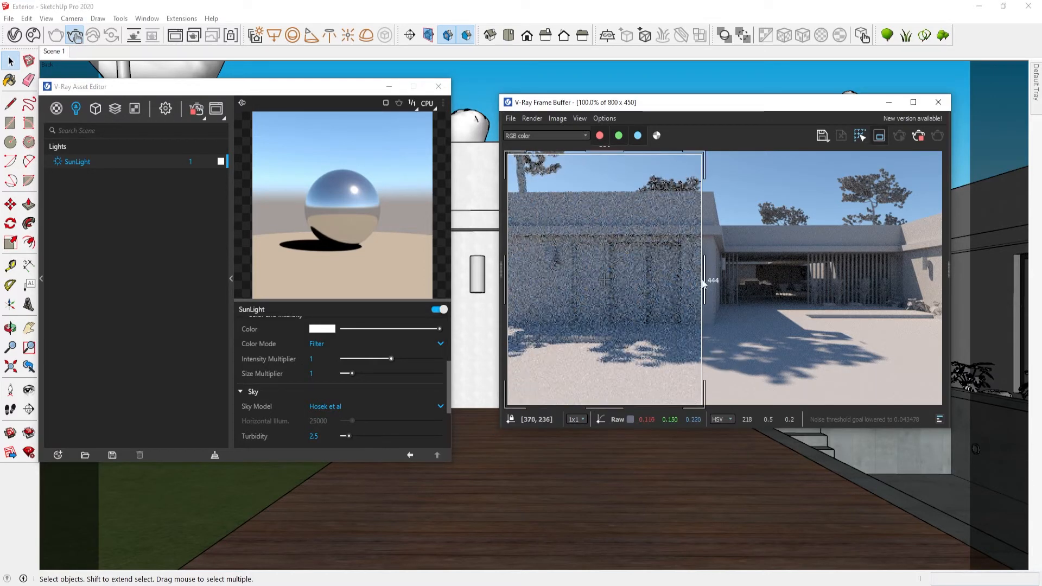
drag(705, 279, 711, 279)
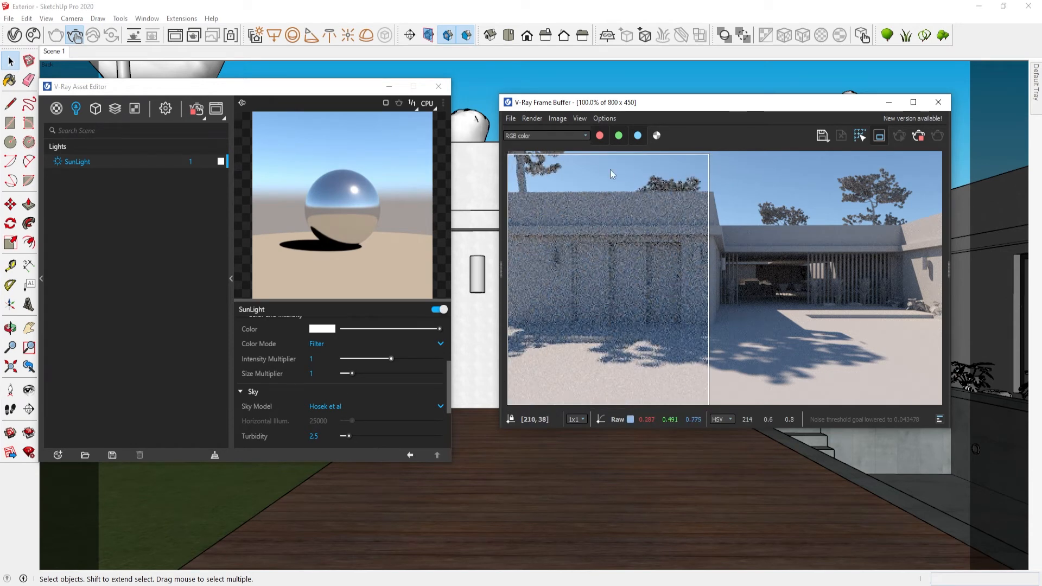
drag(599, 155, 600, 150)
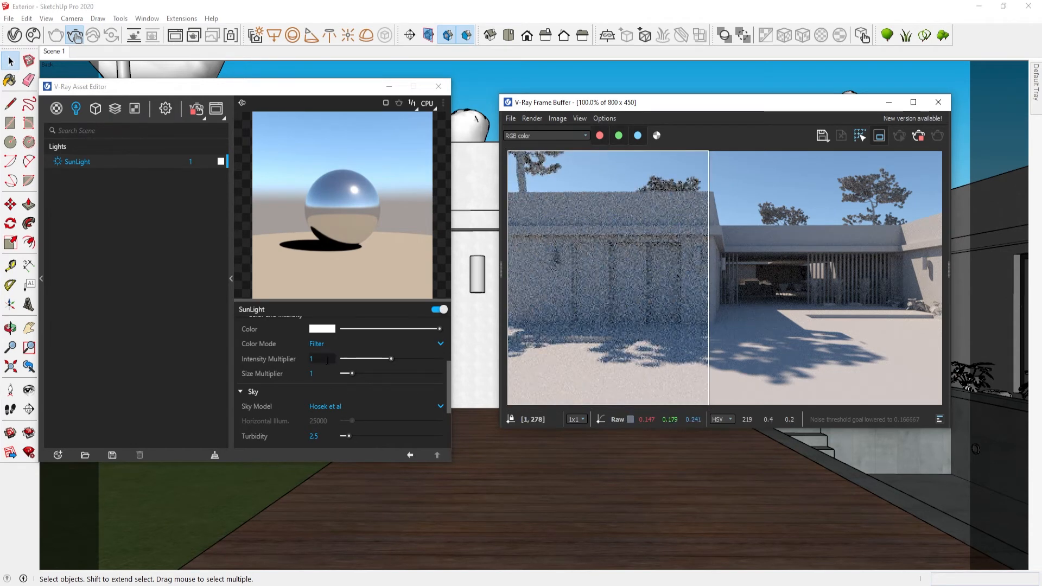
- Set the SunLight's size multiplier to 6 to soften the shadows
drag(321, 374, 248, 384)
text(6)
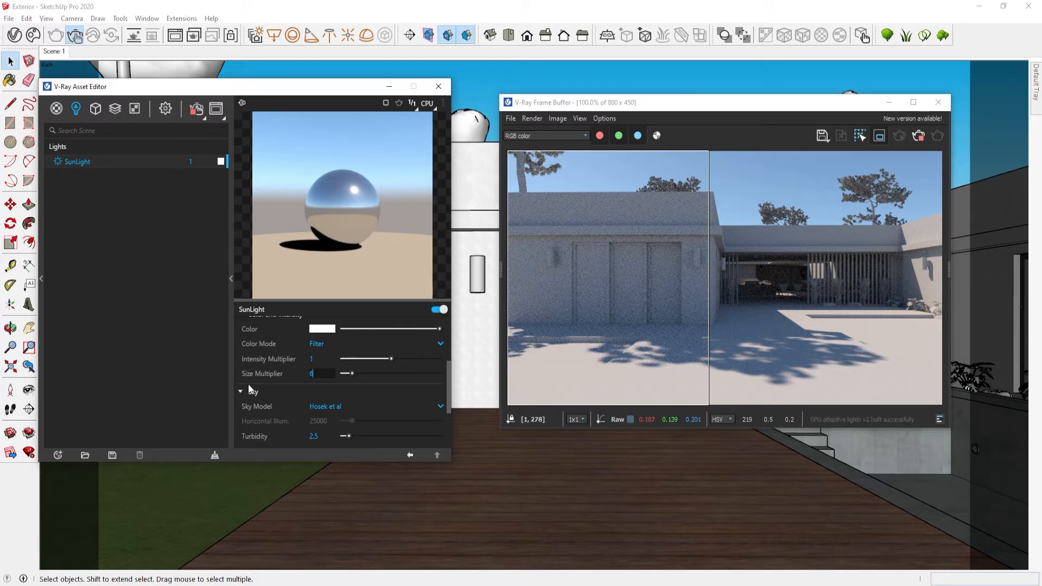
key(Return)
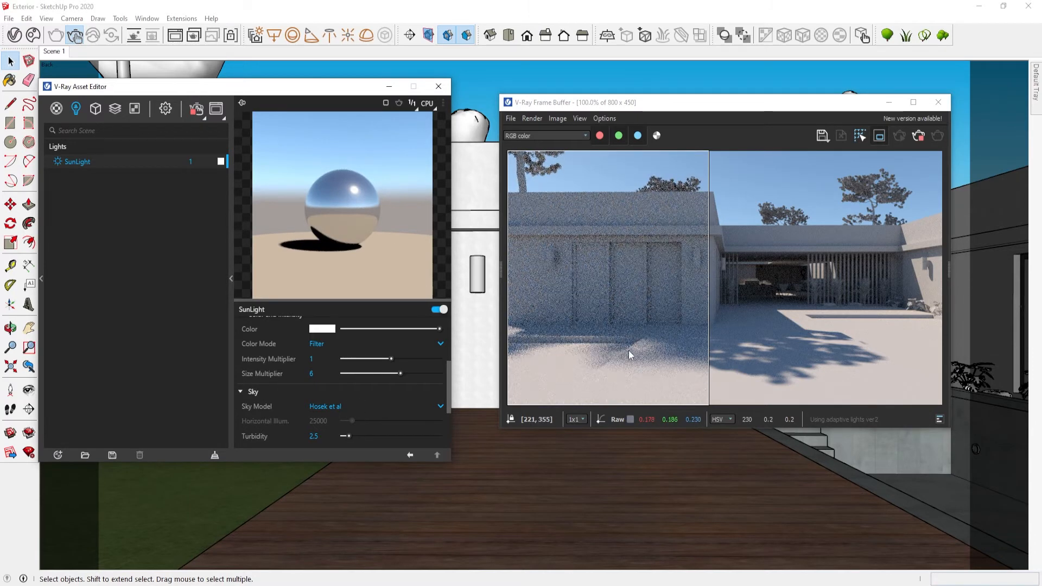
- Set the SunLight's size multiplier to 4
scroll(629, 350, up, 1)
scroll(629, 350, down, 1)
click(322, 373)
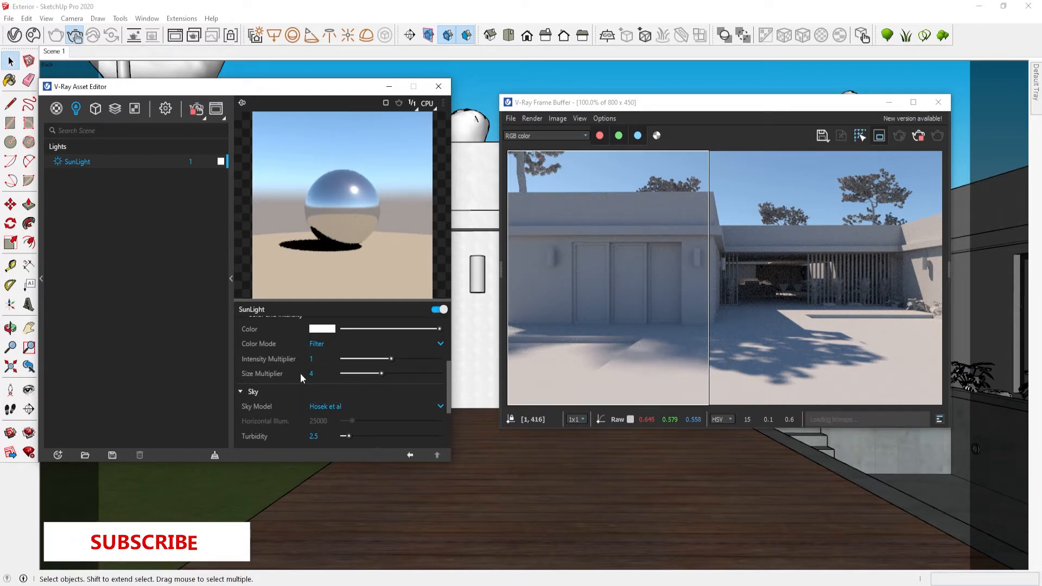
text(4)
key(Return)
- Look through the available sky models for the SunLight and keep Hosek et al
scroll(290, 402, down, 1)
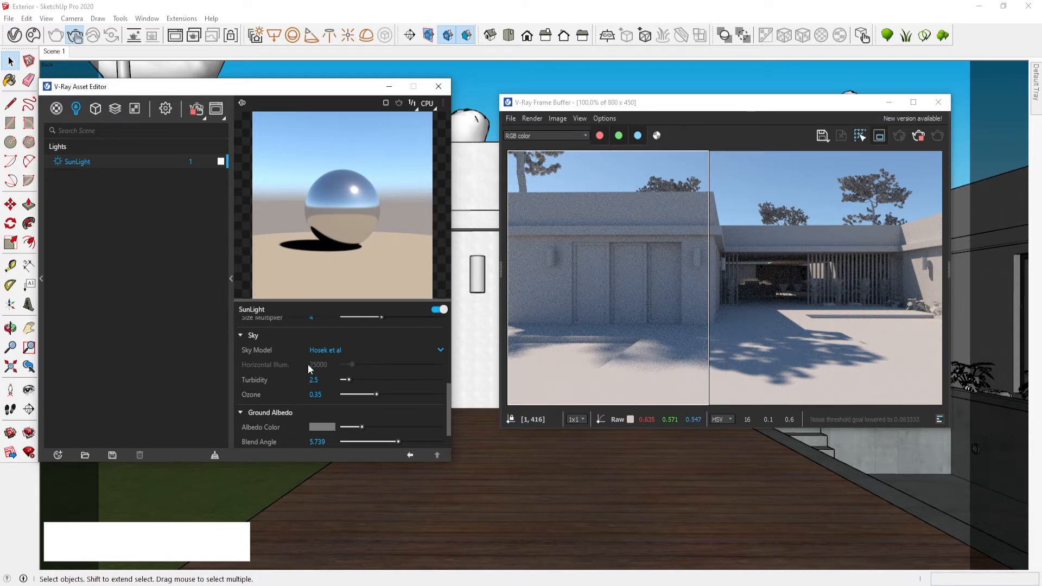
click(315, 351)
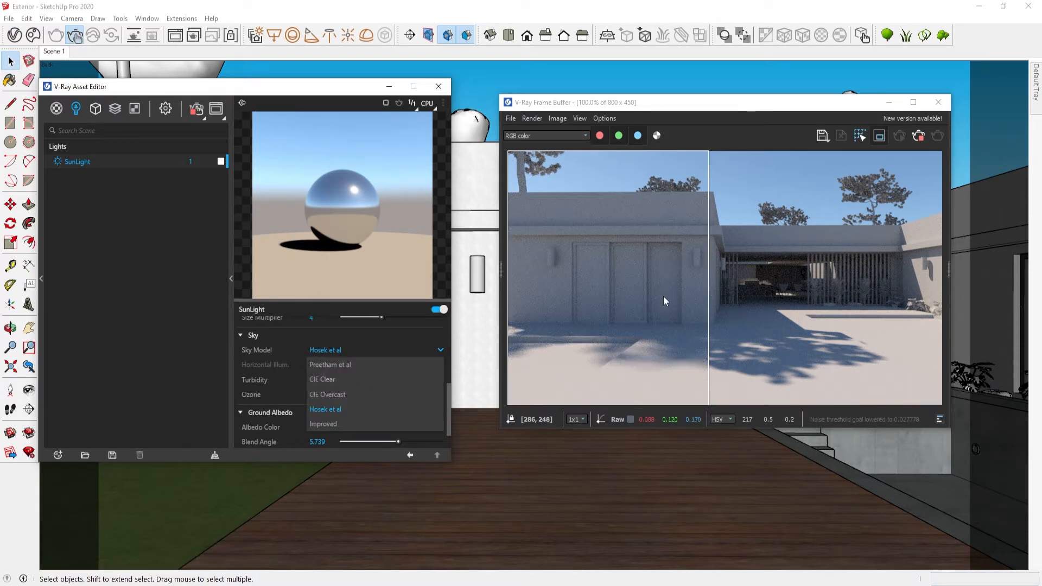
click(340, 410)
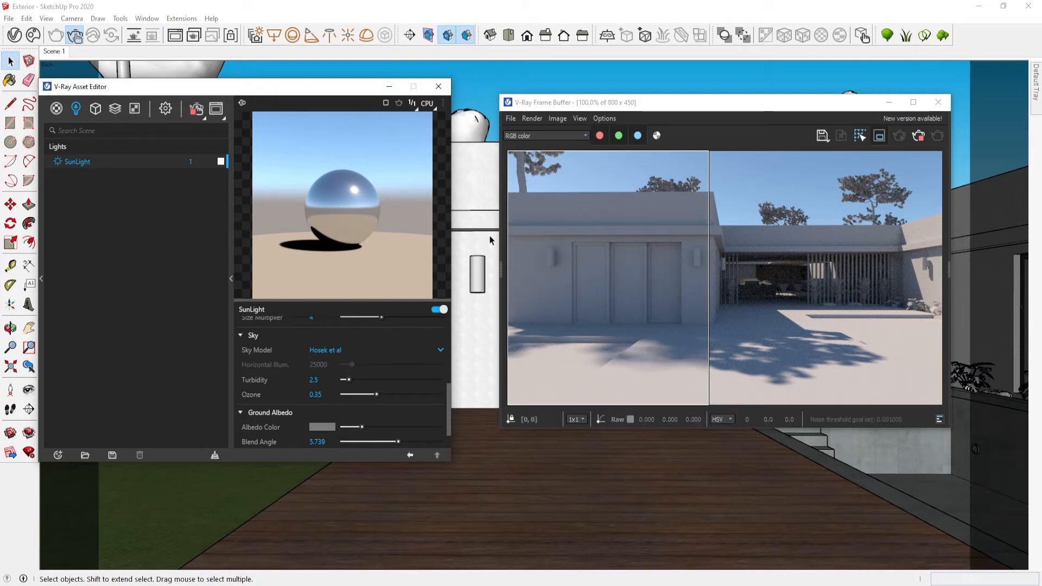
- Review the SunLight's custom orientation, color and intensity, sky, ground albedo and option parameters
scroll(311, 352, down, 2)
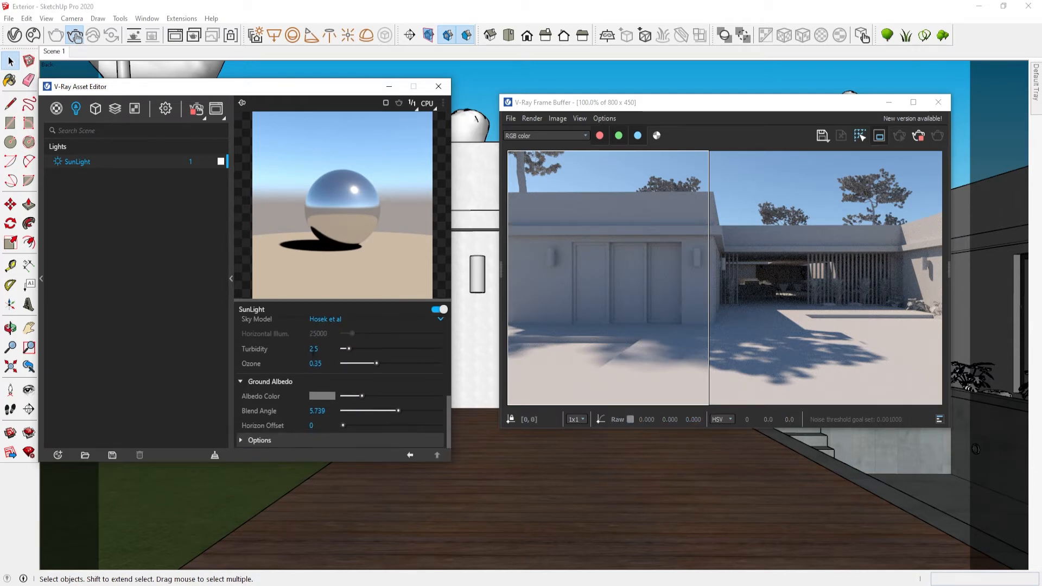
scroll(305, 383, down, 1)
scroll(304, 383, down, 2)
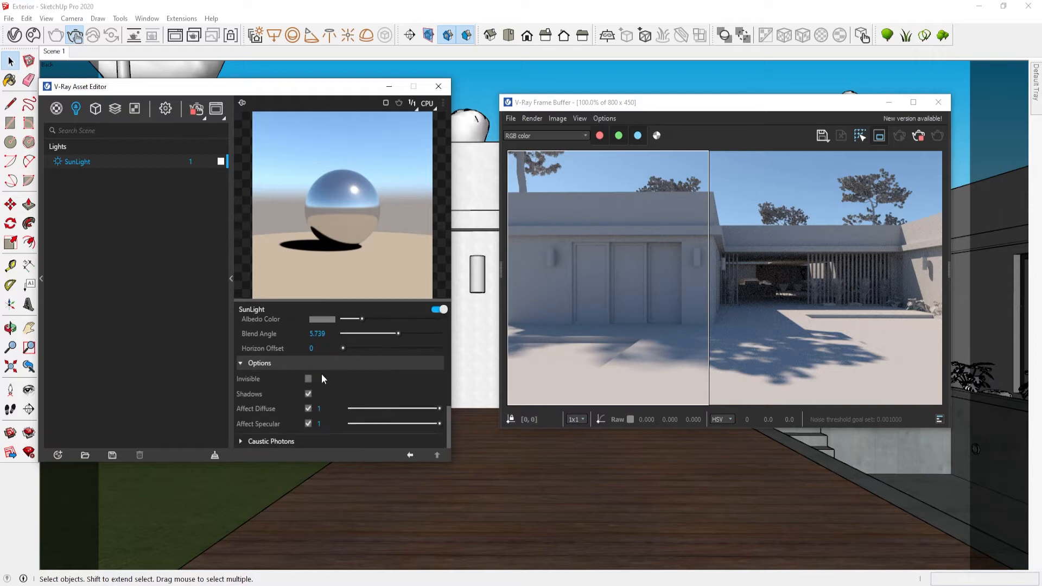
scroll(267, 426, up, 8)
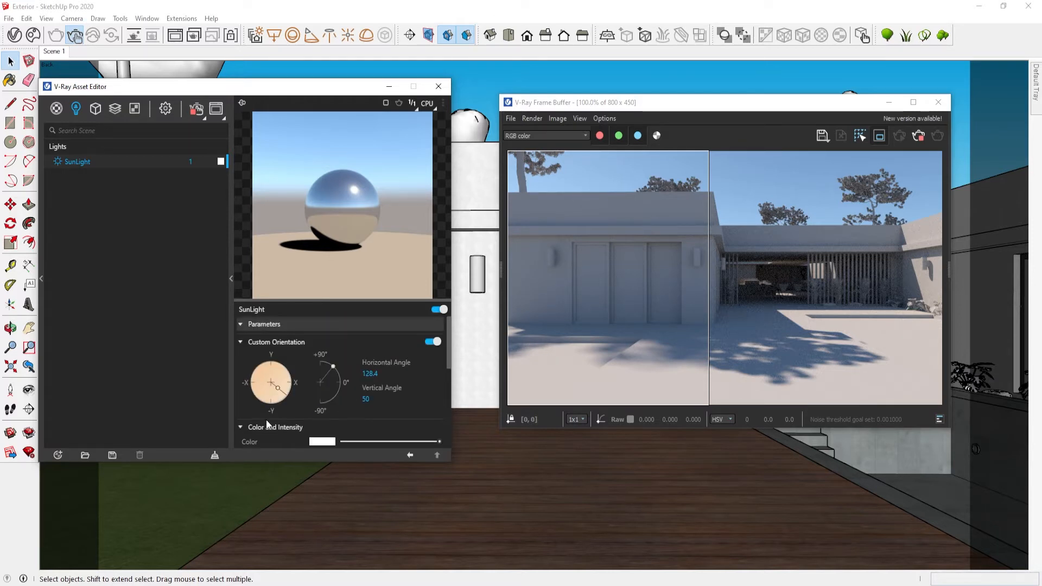
scroll(266, 423, down, 6)
scroll(265, 419, up, 3)
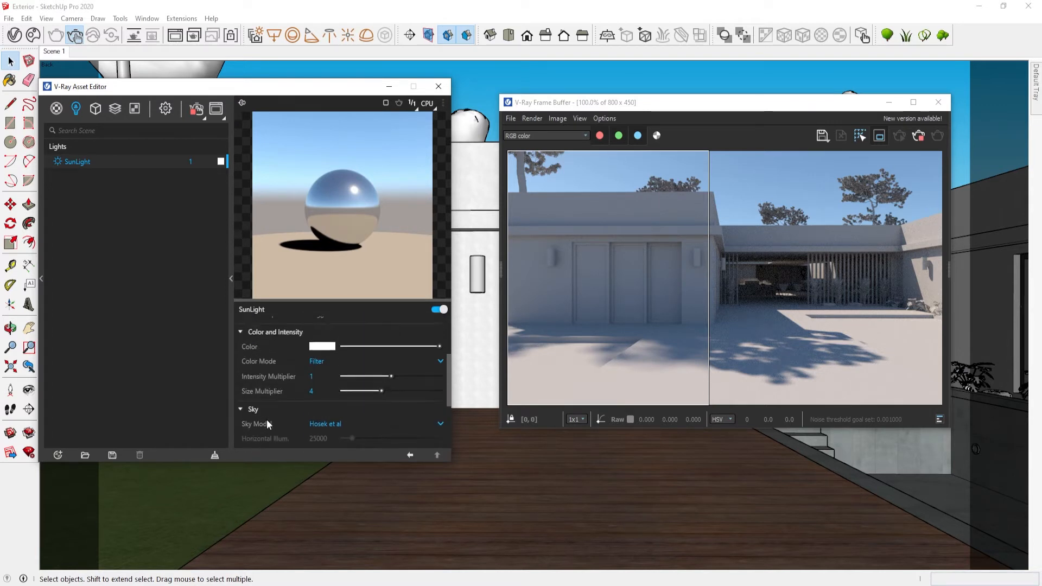
scroll(273, 416, down, 3)
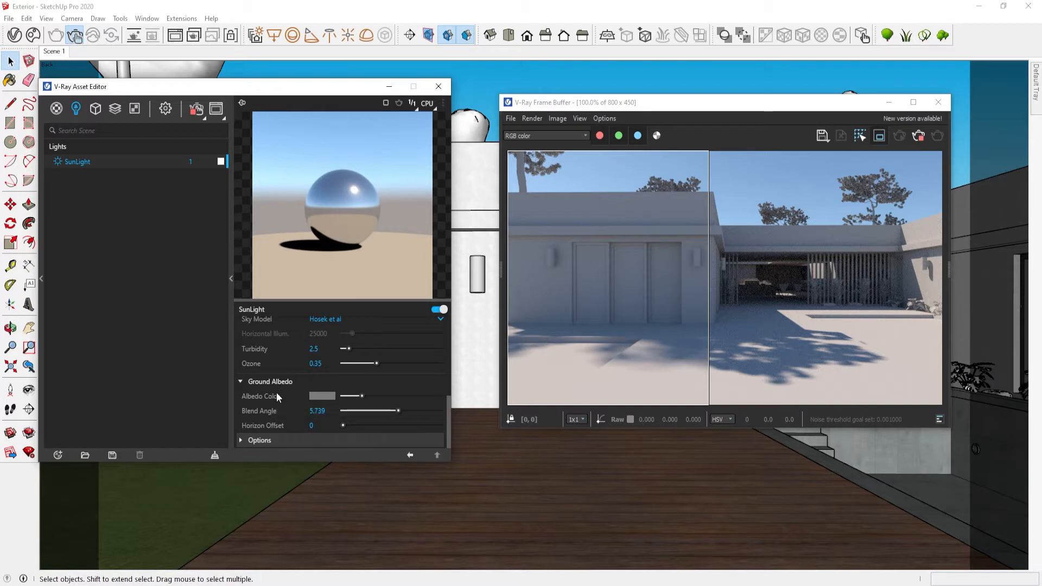
scroll(278, 400, up, 1)
scroll(291, 388, down, 1)
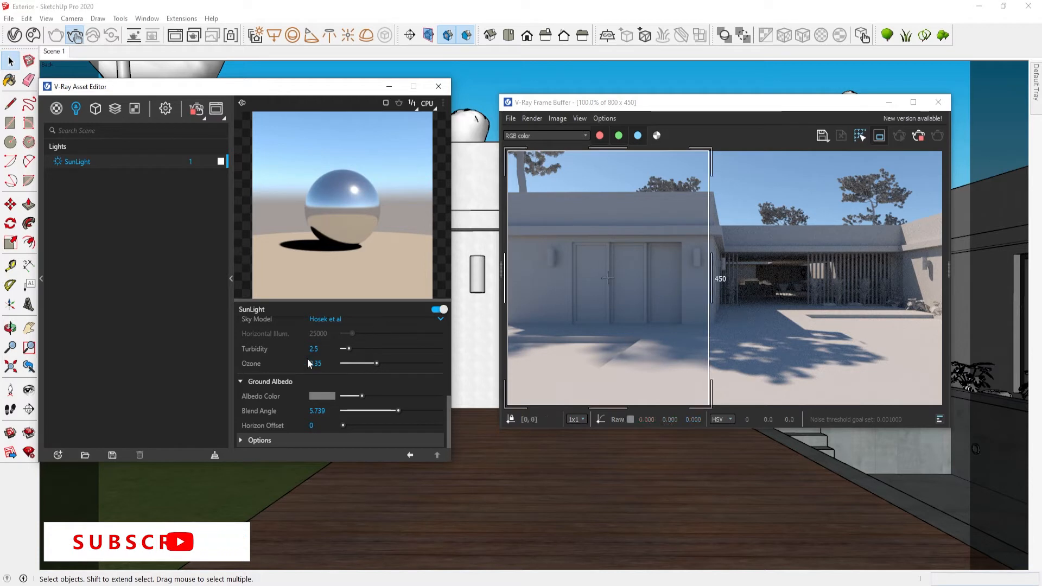
scroll(273, 383, up, 5)
scroll(274, 399, down, 3)
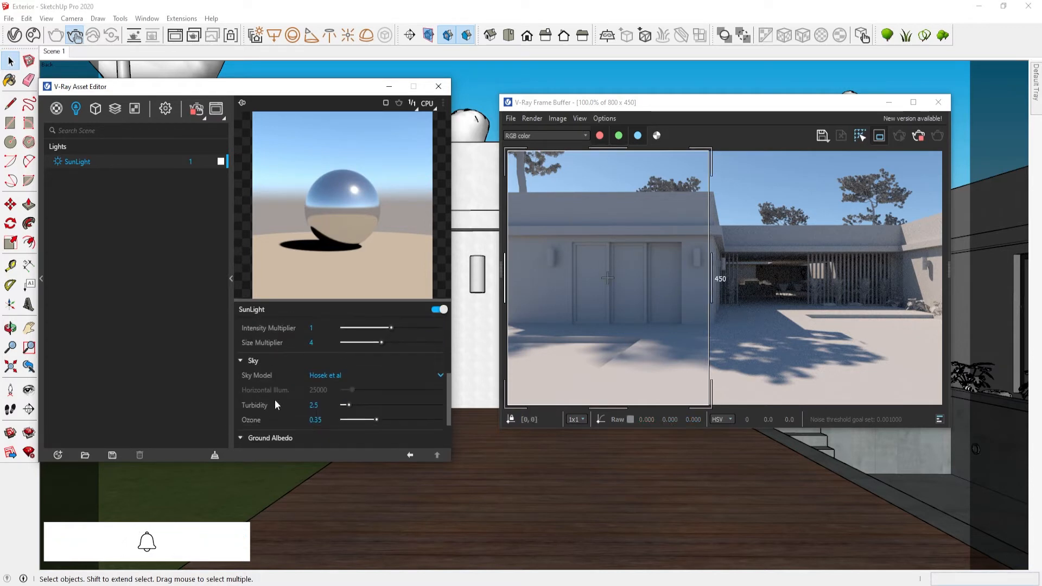
scroll(271, 403, down, 3)
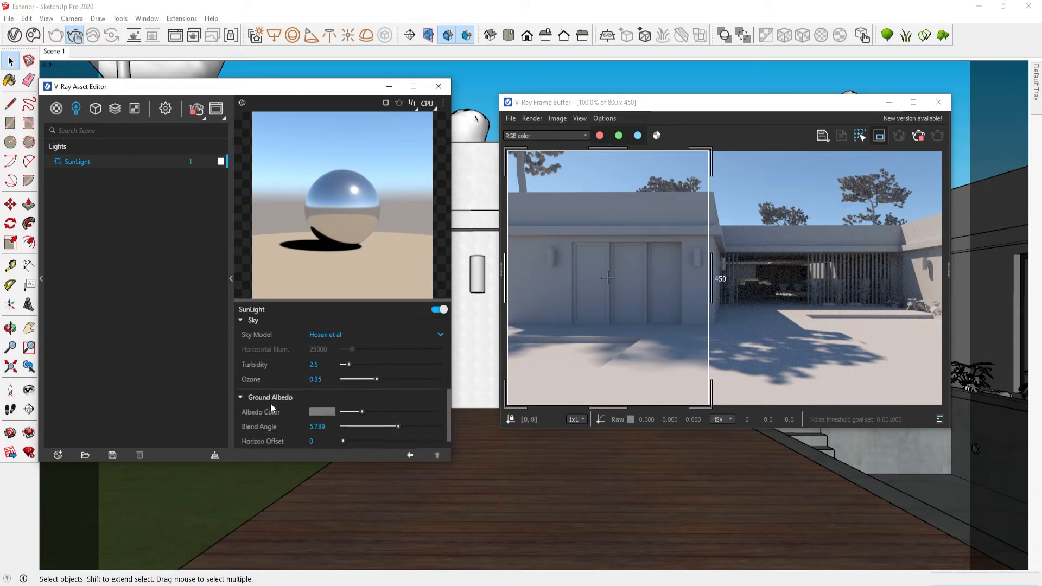
scroll(270, 403, up, 6)
scroll(270, 402, up, 3)
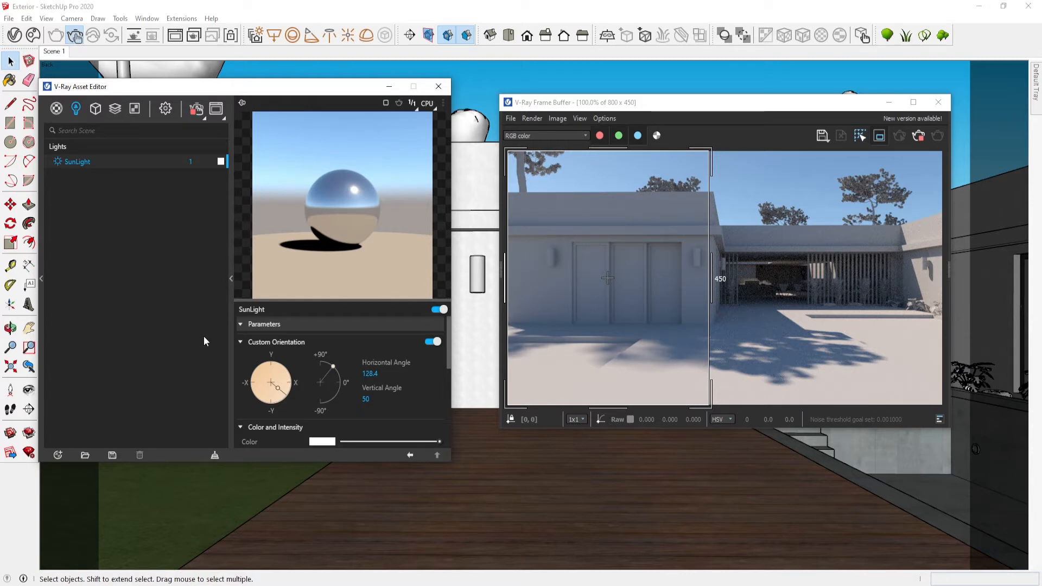
scroll(315, 372, down, 3)
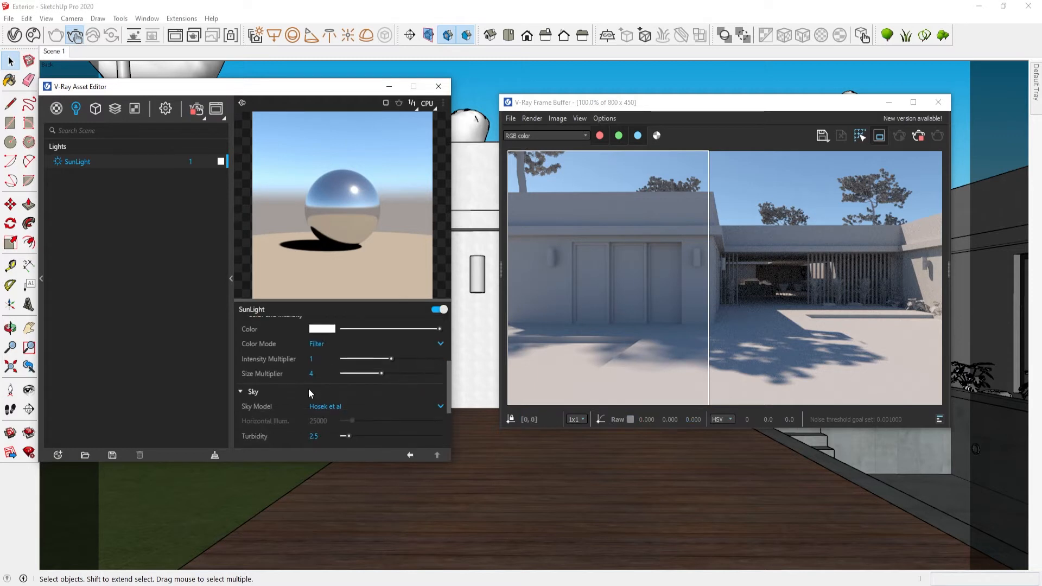
scroll(293, 409, down, 3)
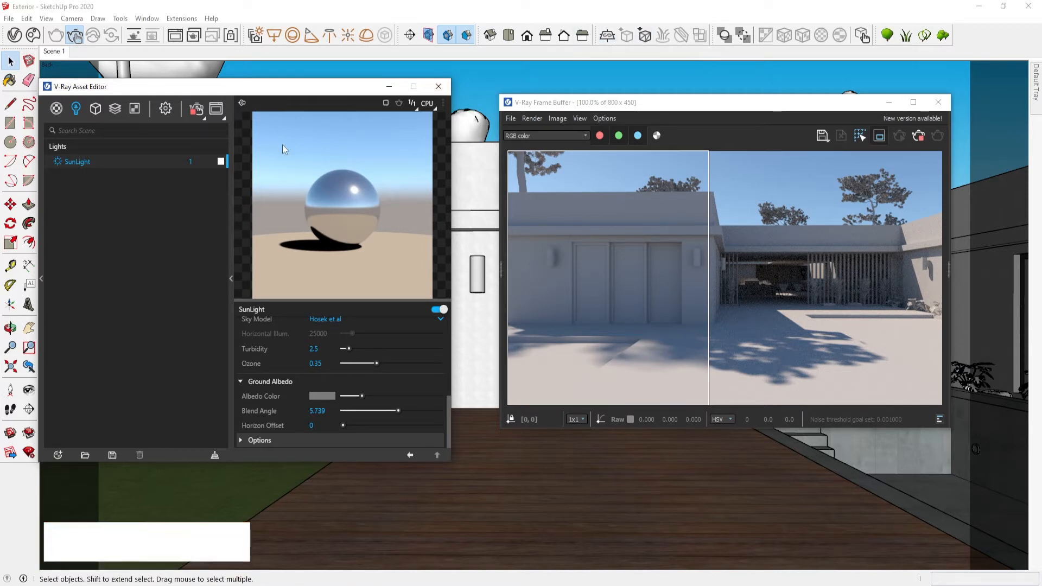
scroll(296, 367, up, 5)
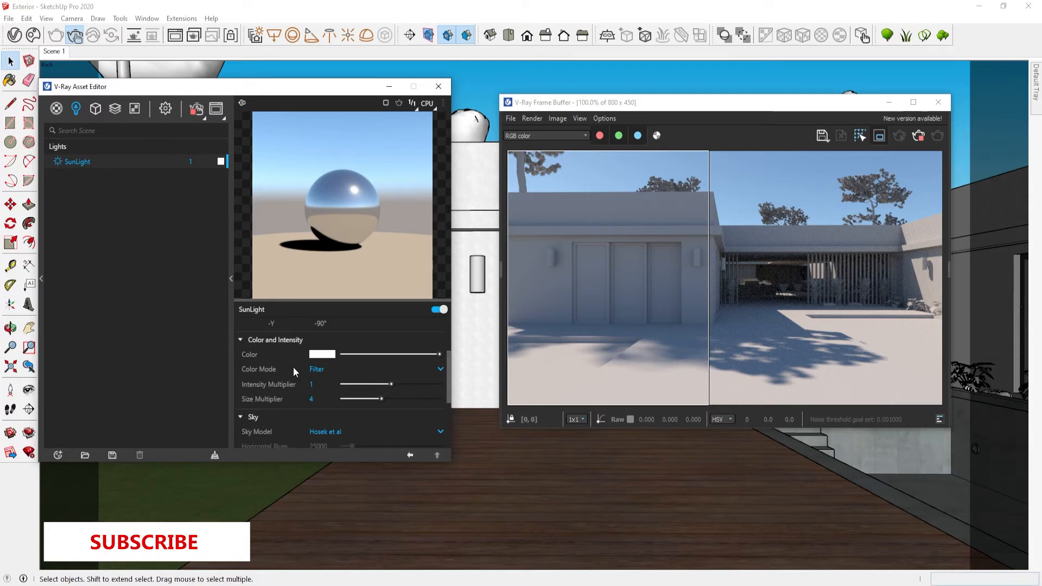
scroll(293, 367, down, 4)
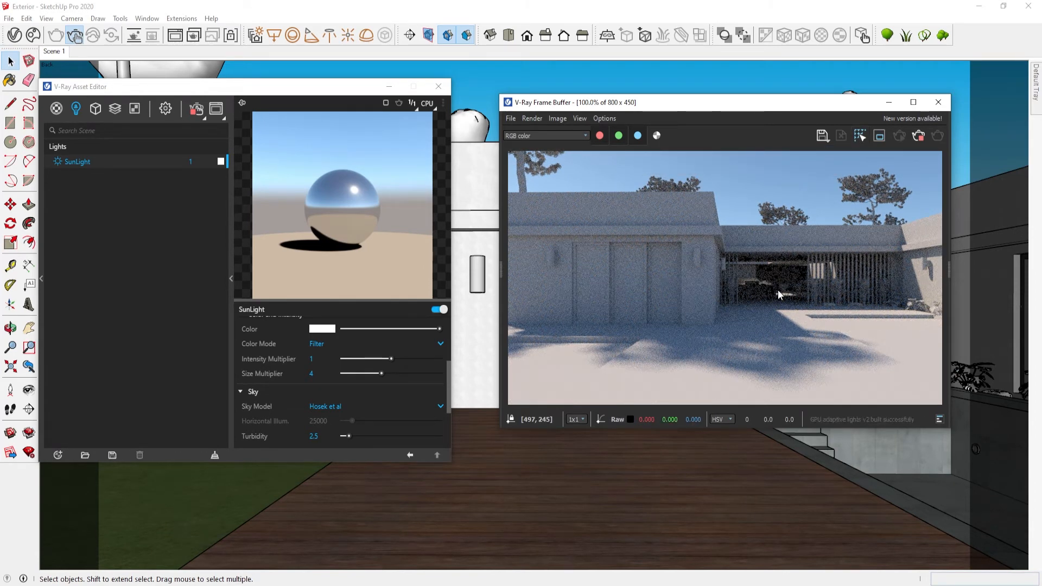
scroll(777, 289, up, 4)
scroll(778, 292, down, 4)
- Try camera exposure values of 22.32 and 4.08 in the render settings to compare dark and bright results
click(166, 108)
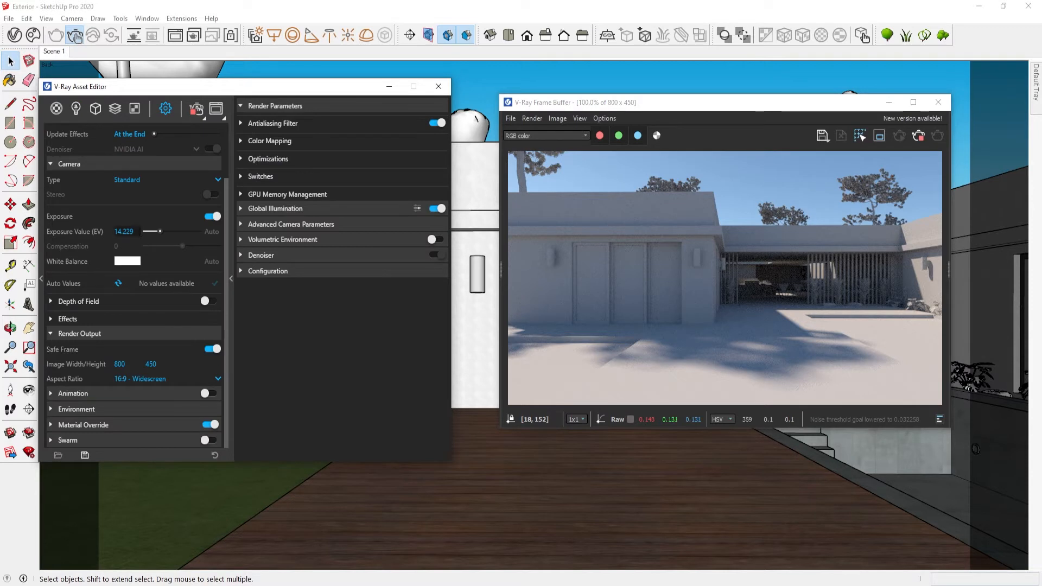
drag(152, 232, 149, 232)
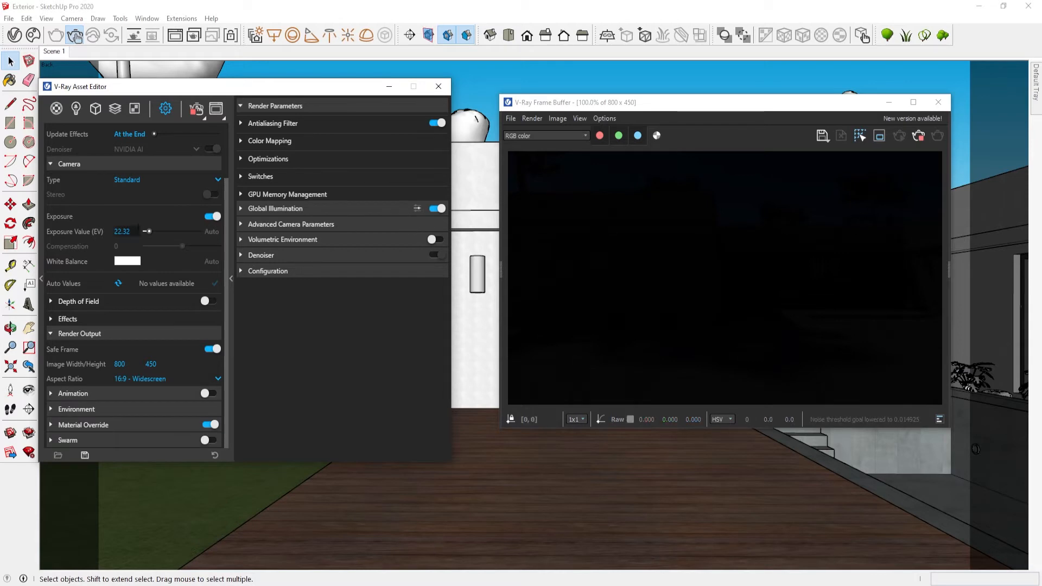
mouse_move(165, 232)
mouse_down()
mouse_move(183, 230)
mouse_move(173, 231)
mouse_up()
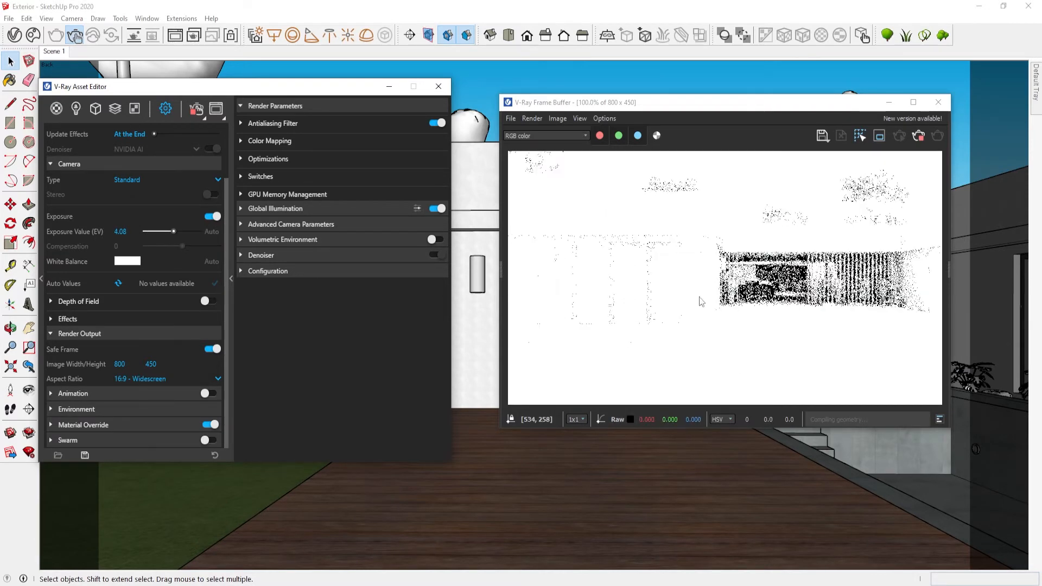
- Set the camera's exposure value to 13.8, refine it to 13.6 and stop the interactive render
drag(129, 232, 107, 231)
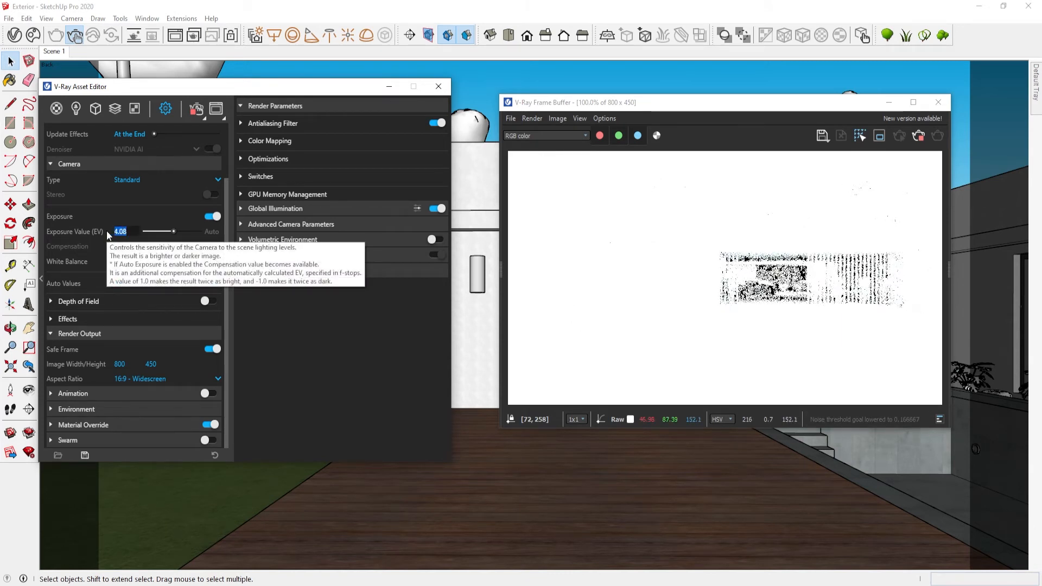
text(13.8)
key(Return)
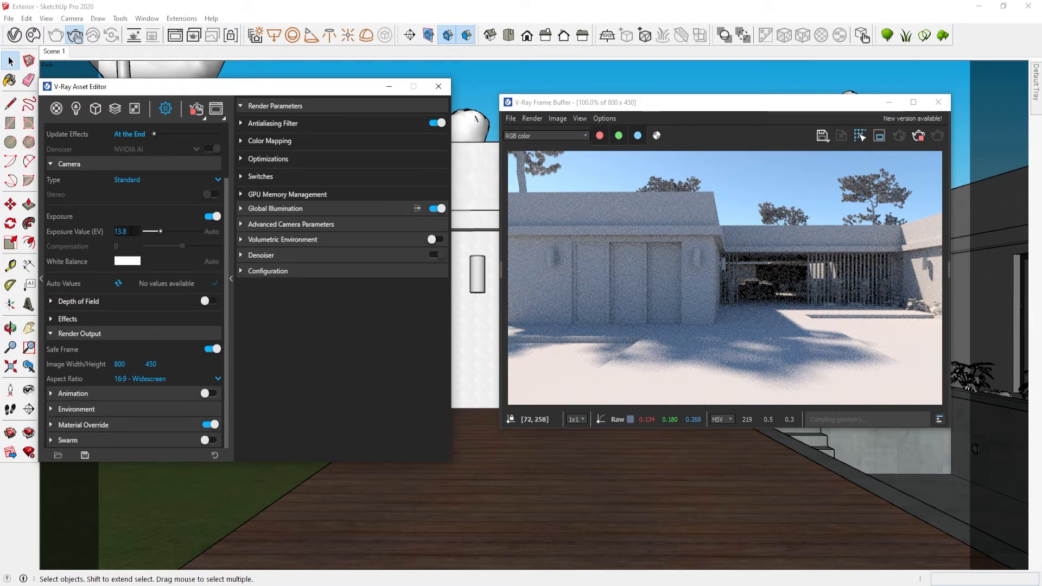
key(BackSpace)
text(6)
key(Return)
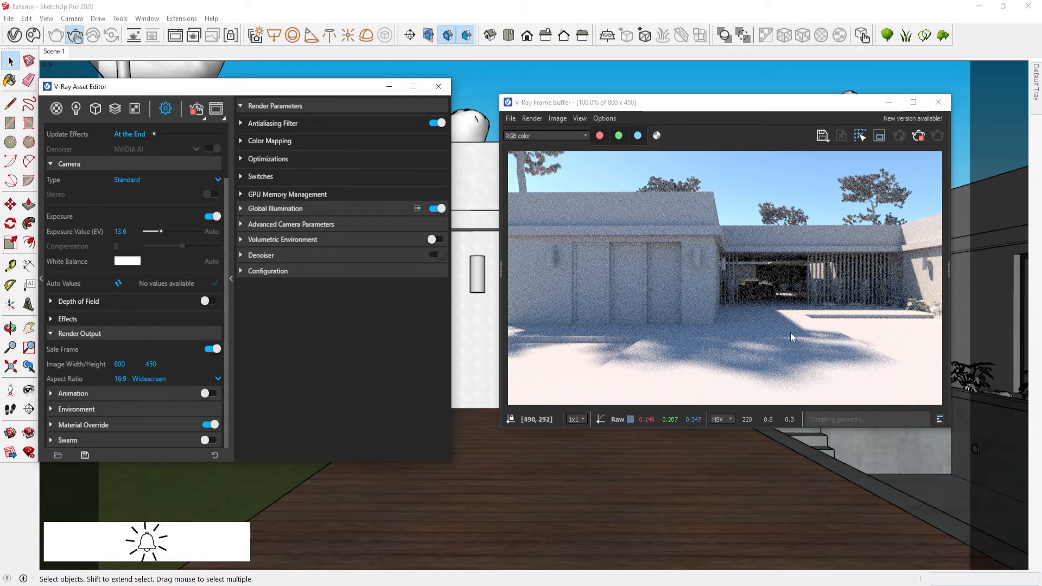
scroll(120, 369, up, 3)
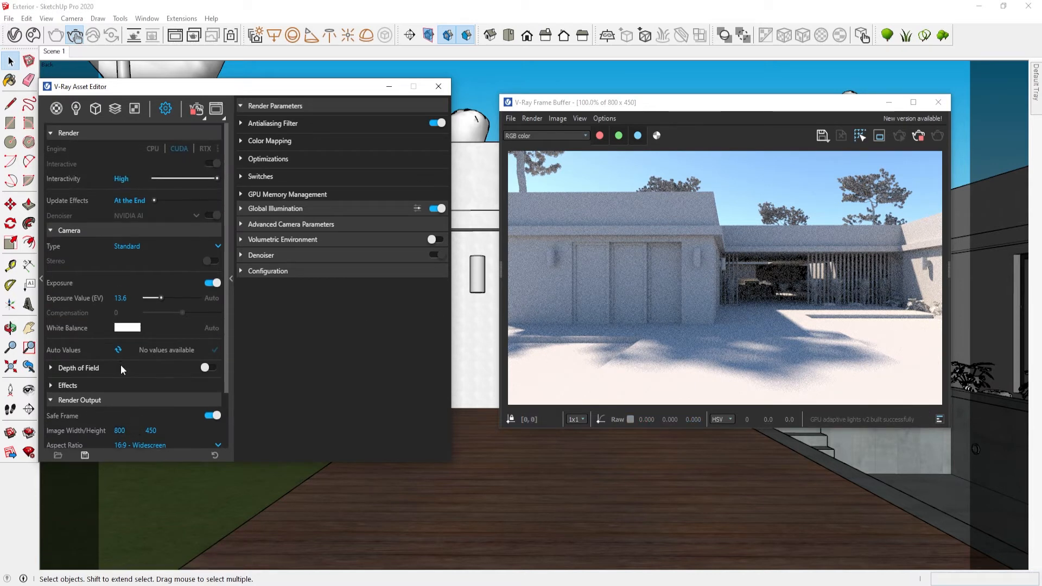
click(194, 111)
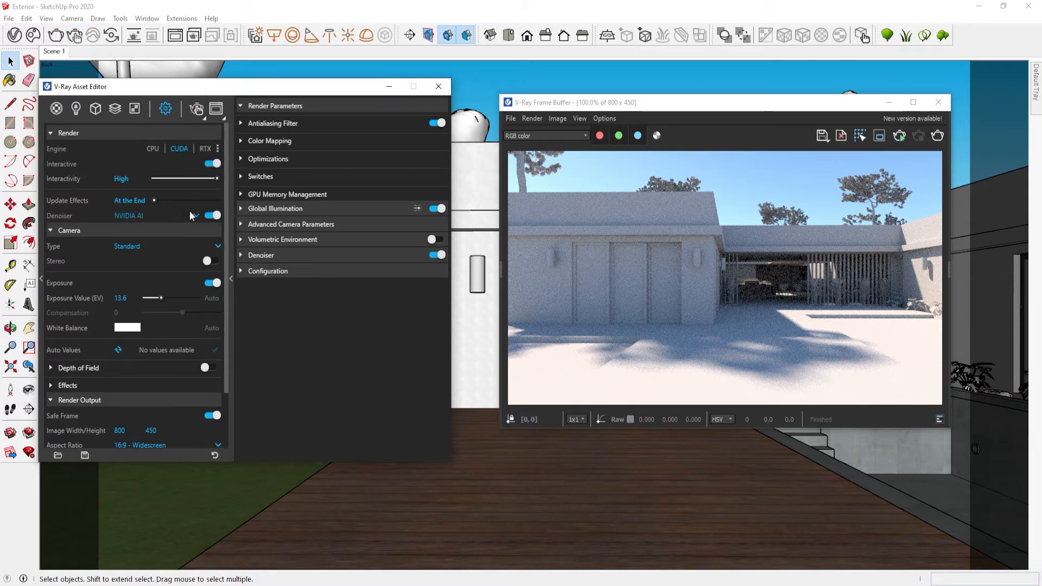
- Set the render output size to 1920 x 1080 and turn off the material override
scroll(159, 322, down, 2)
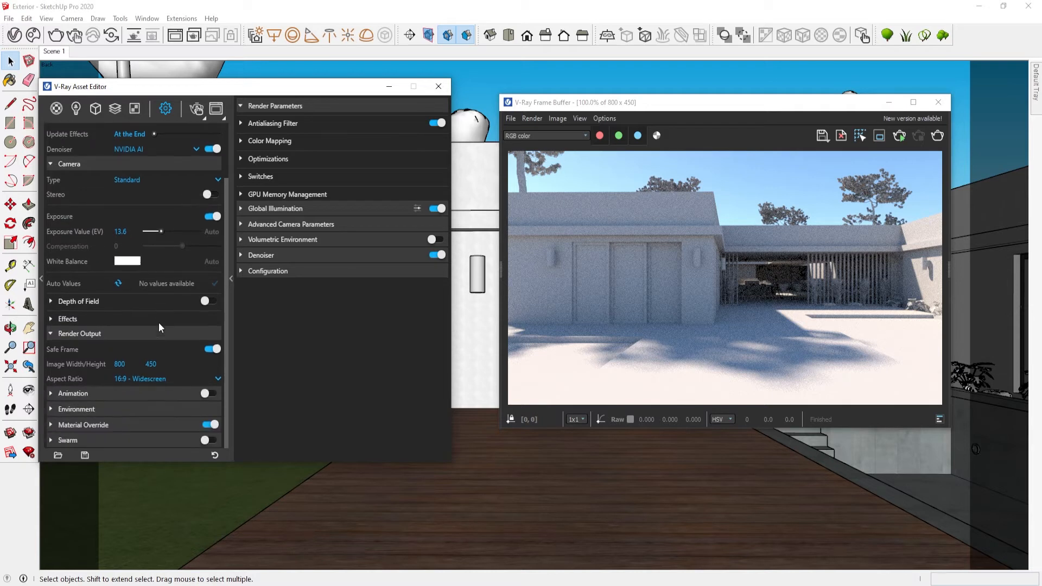
drag(140, 362, 107, 368)
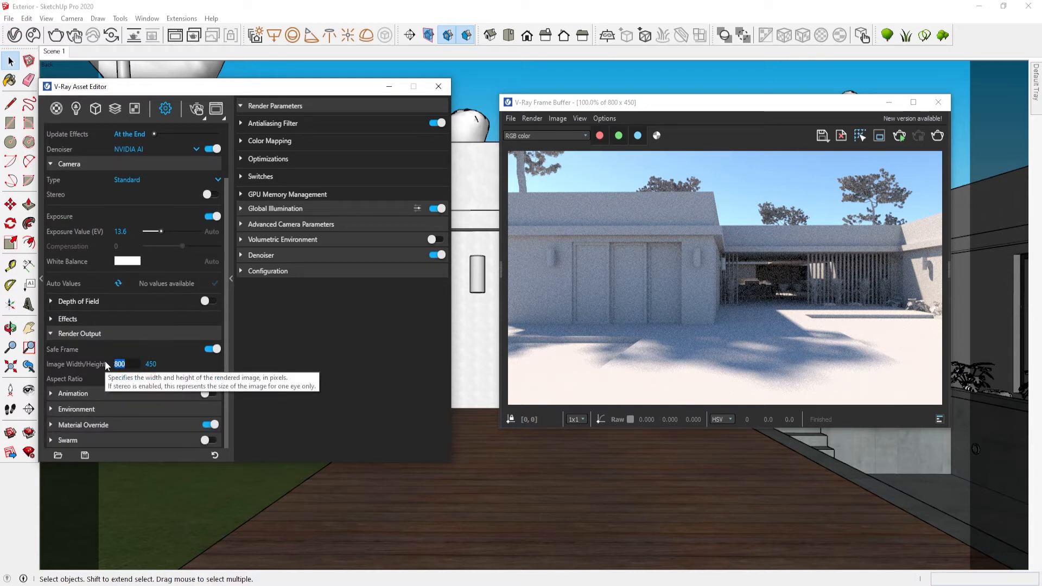
text(1920)
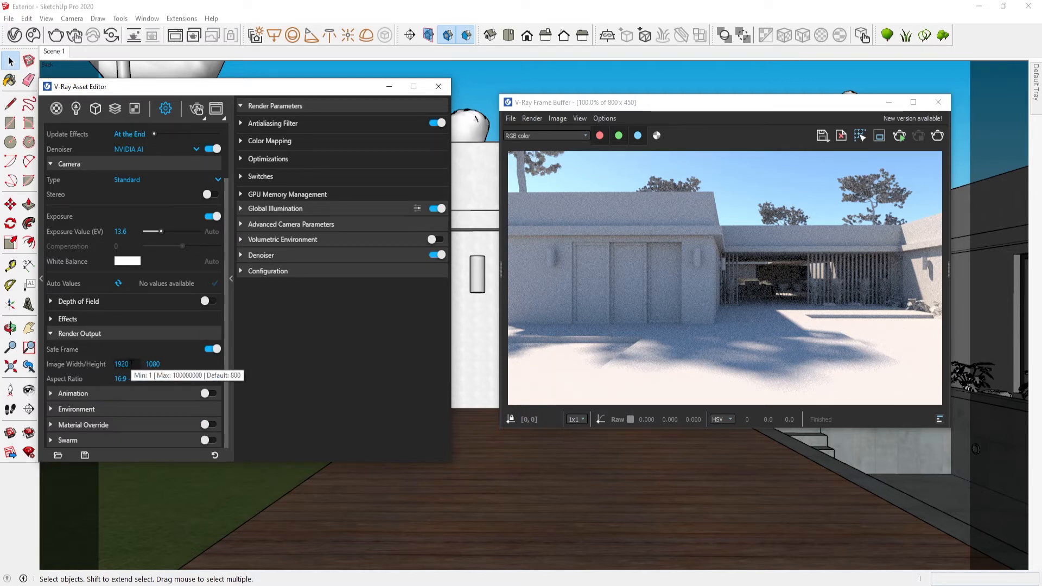
- Switch the render engine to CPU and turn off both interactive and progressive rendering
scroll(180, 318, up, 2)
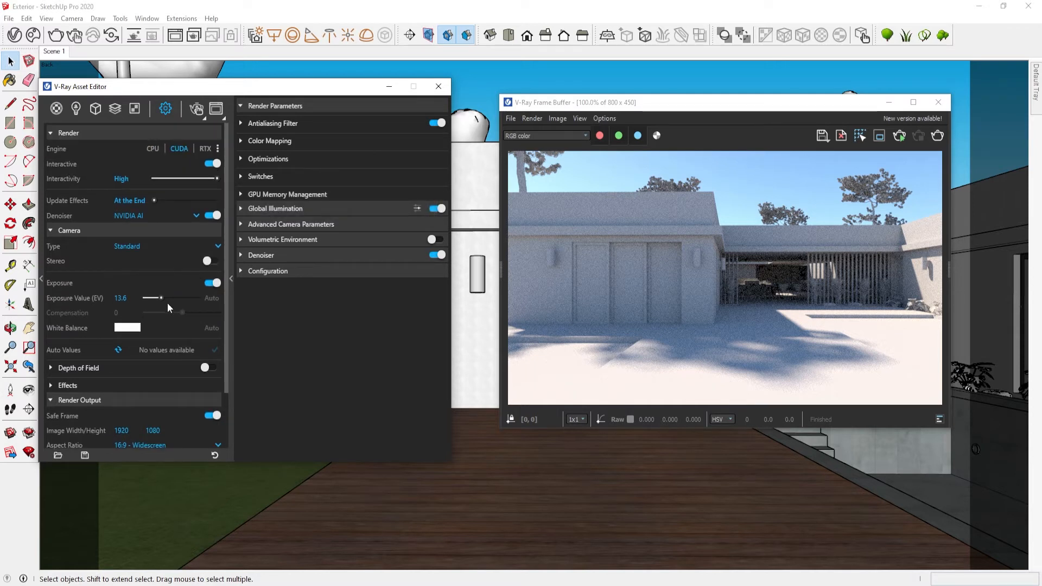
click(152, 148)
click(213, 163)
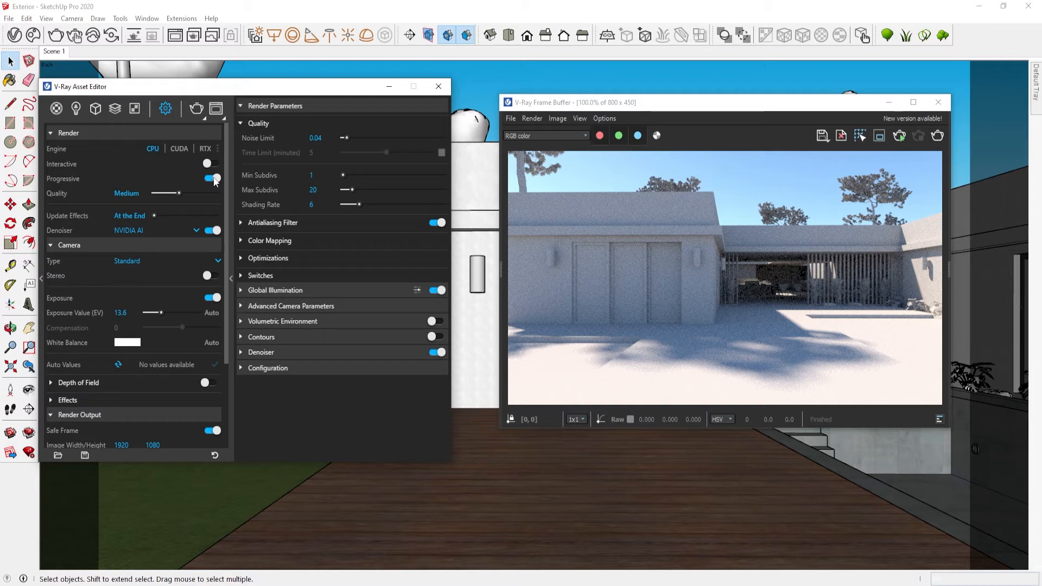
click(214, 179)
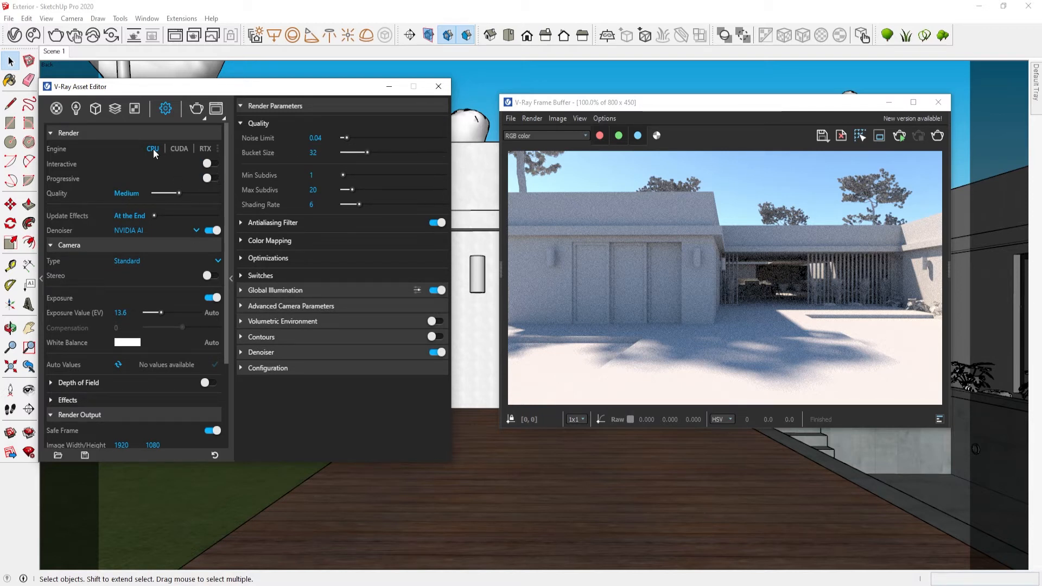
- Set the denoiser to V-Ray and check the remaining camera and render output settings
click(197, 230)
click(168, 246)
scroll(175, 326, down, 1)
scroll(175, 330, up, 1)
scroll(182, 317, down, 3)
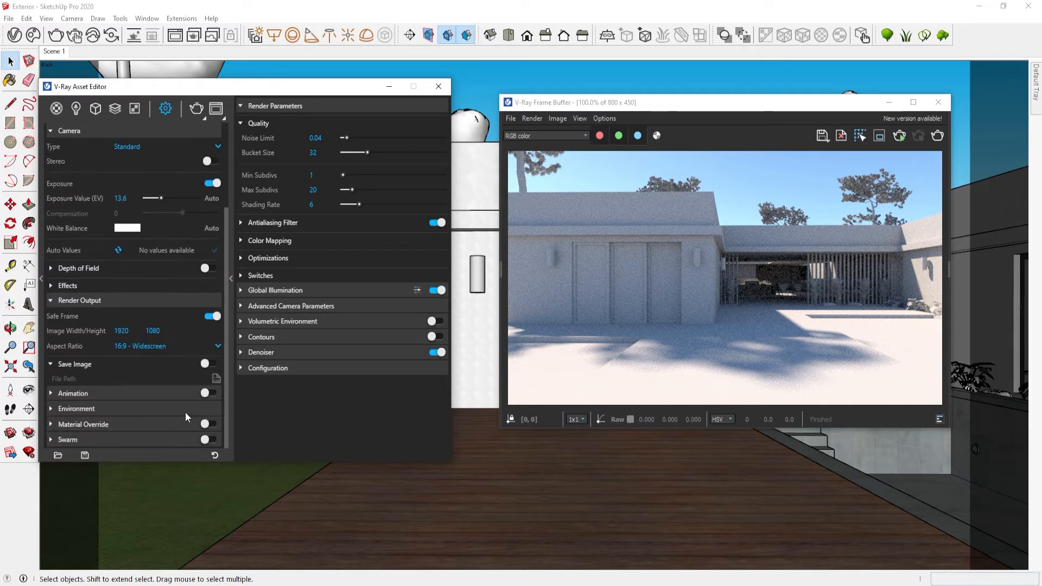
scroll(185, 412, up, 3)
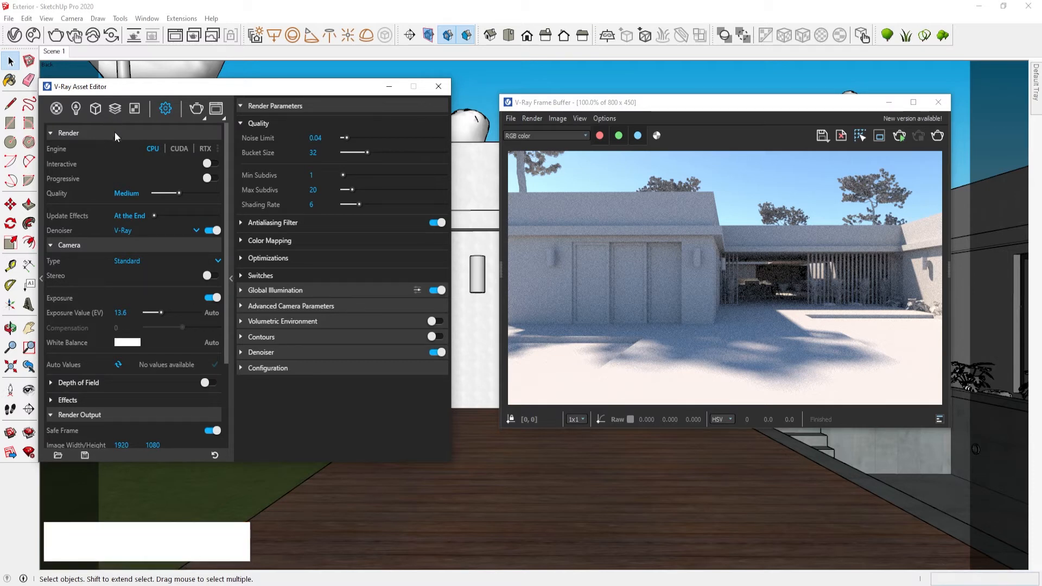
- Display the scene's materials list and start the final production render
click(76, 109)
click(57, 108)
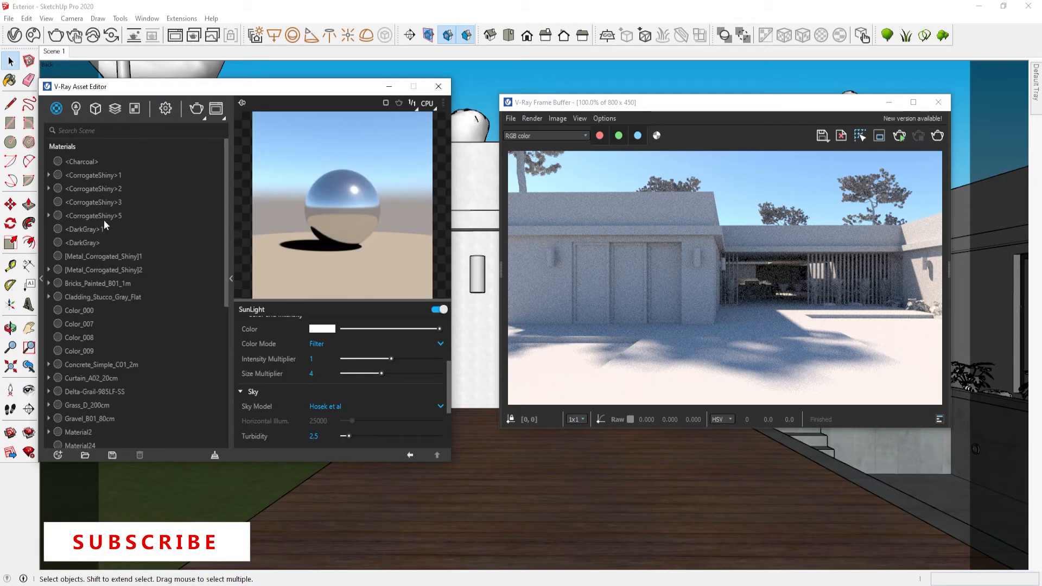
click(197, 109)
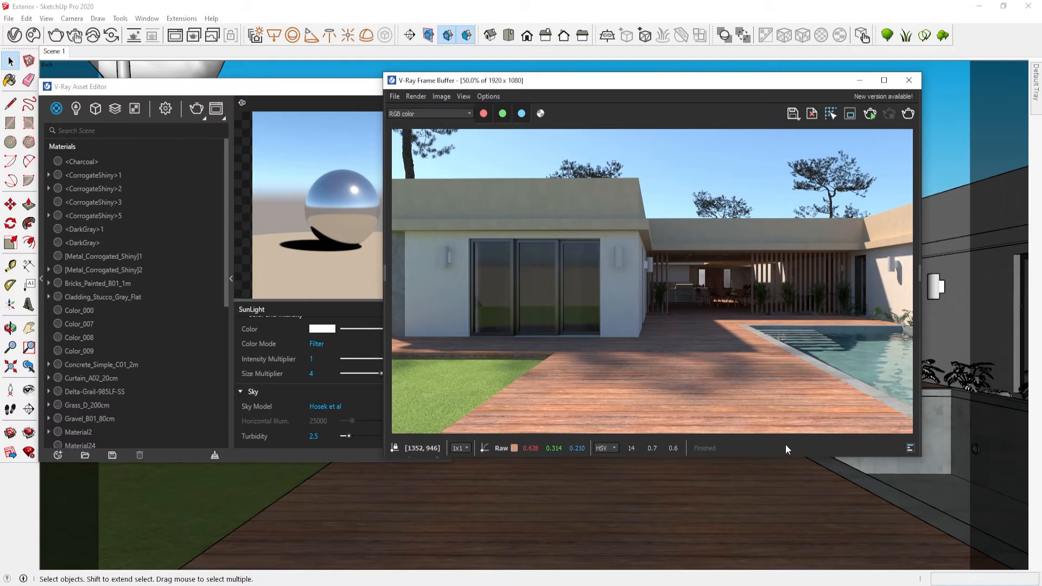
- Maximize the frame buffer window, enlarge the rendered image, and reveal the color correction layers
double_click(634, 81)
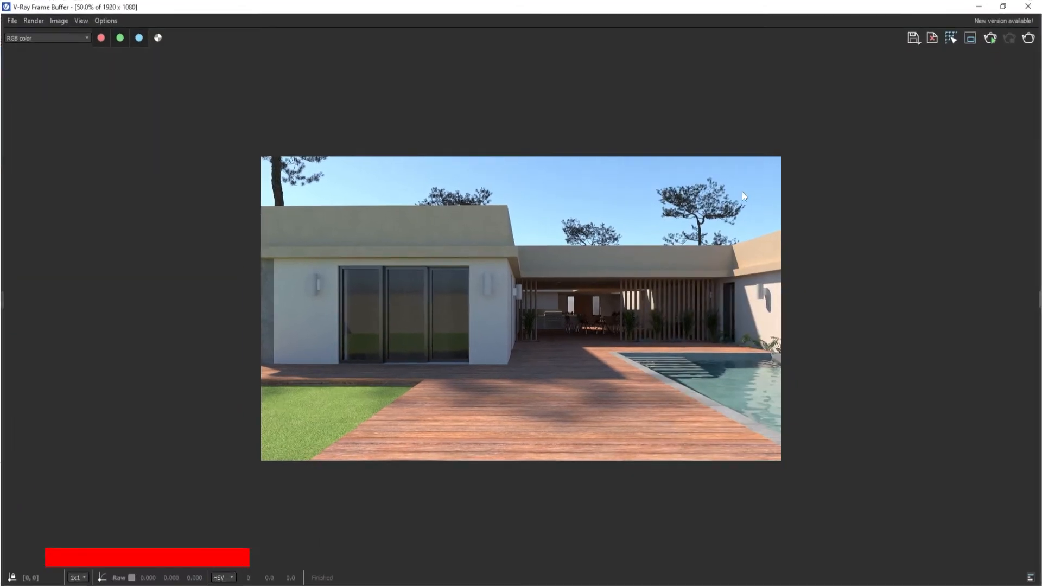
scroll(678, 220, up, 3)
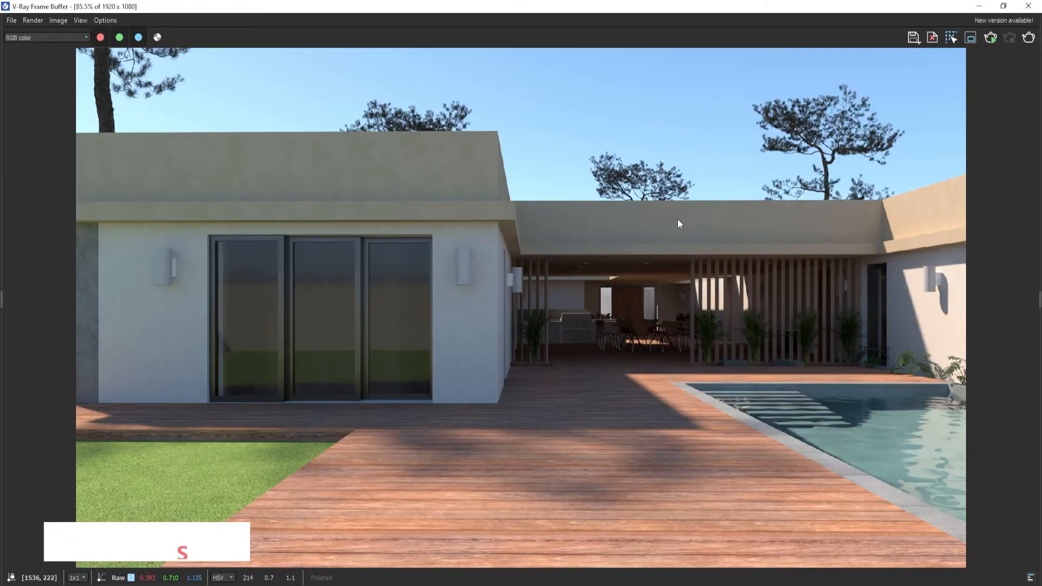
click(1038, 303)
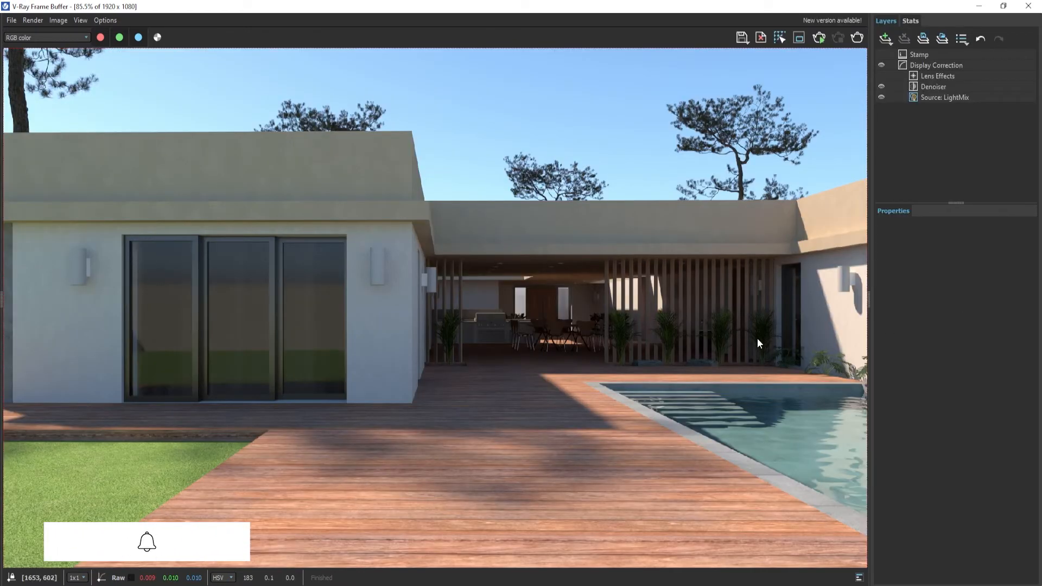
- Add a White Balance layer and an Exposure layer to the render's correction stack
click(887, 41)
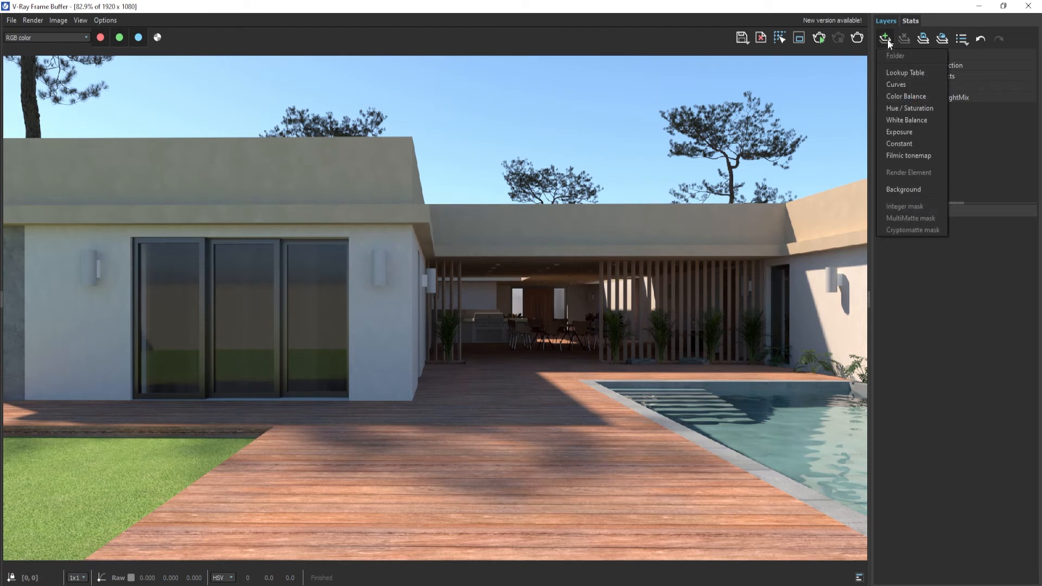
click(923, 122)
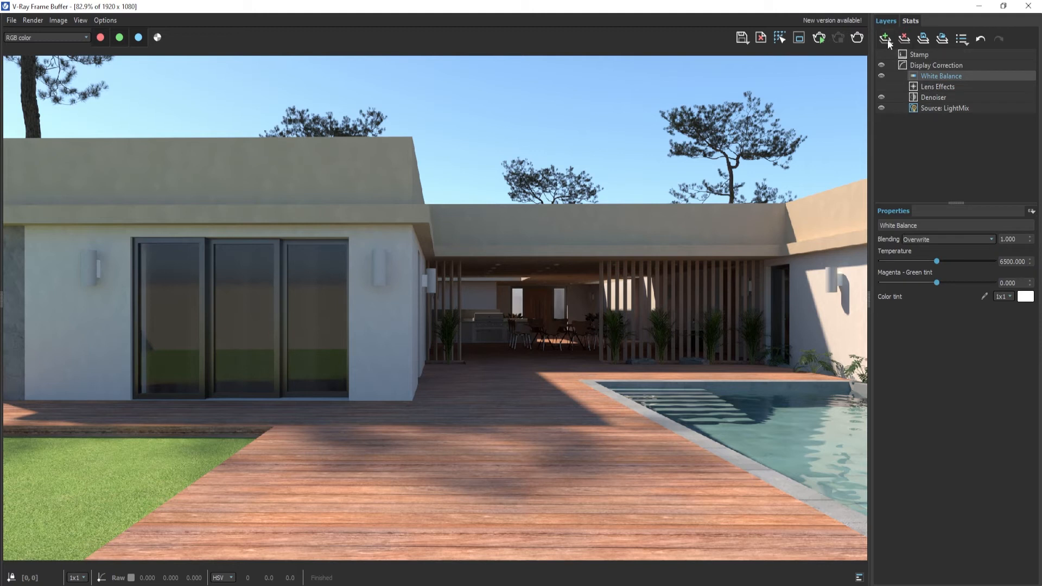
click(887, 39)
click(919, 132)
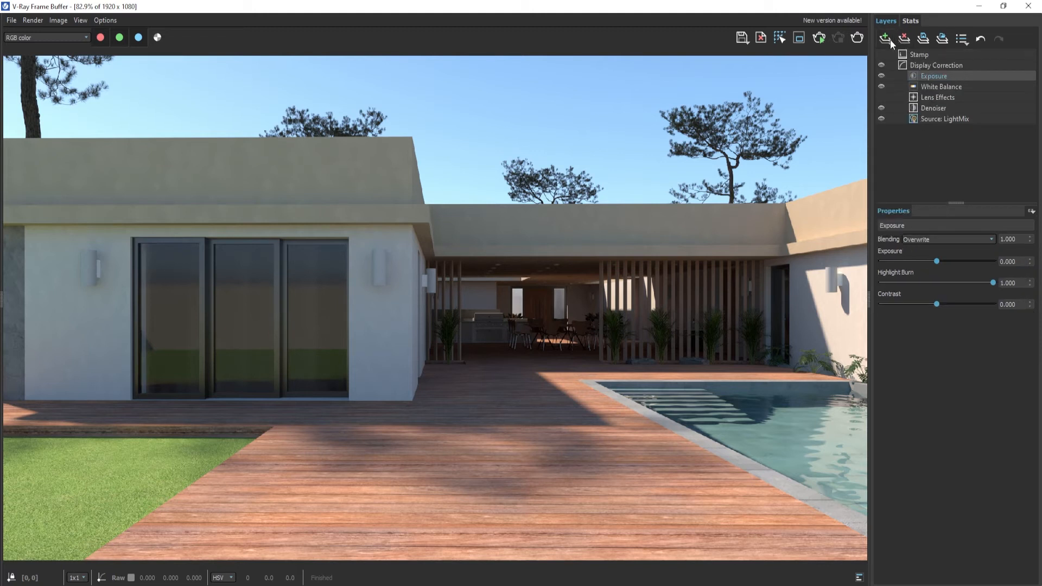
click(886, 39)
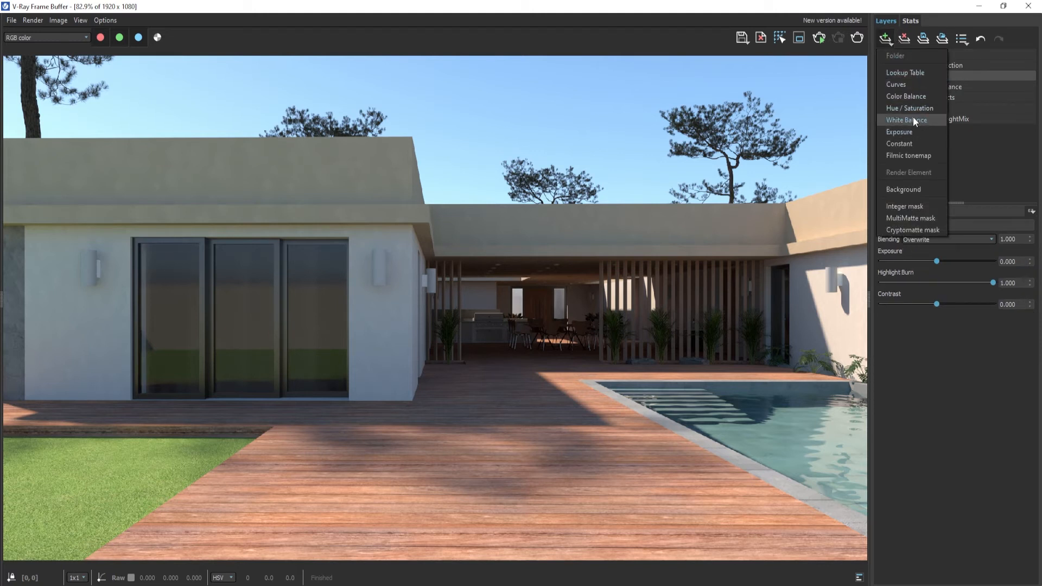
click(963, 161)
- Examine the properties of the Exposure and White Balance layers against the rendered image
click(942, 77)
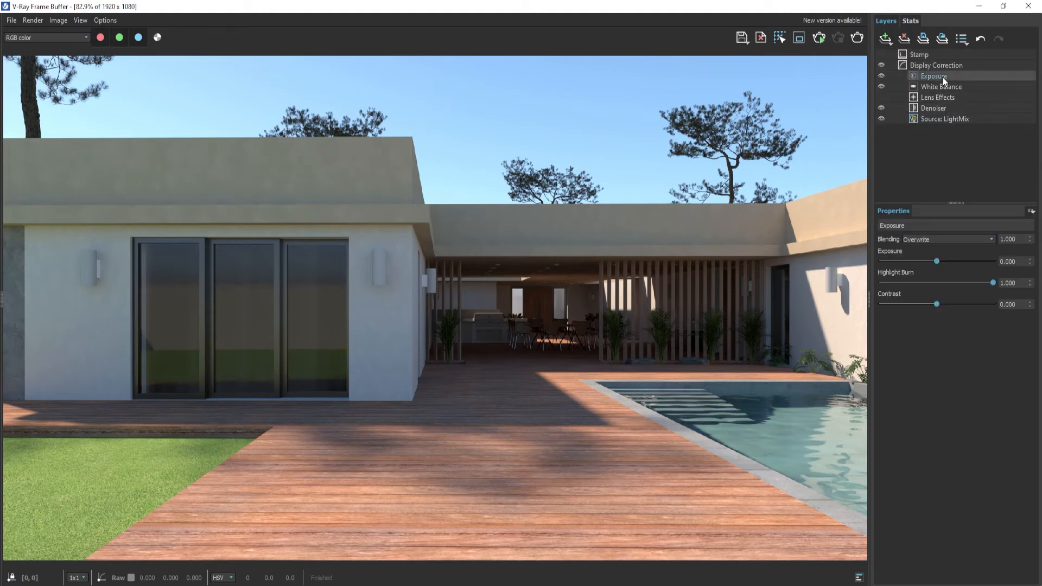
click(945, 85)
click(947, 77)
click(956, 184)
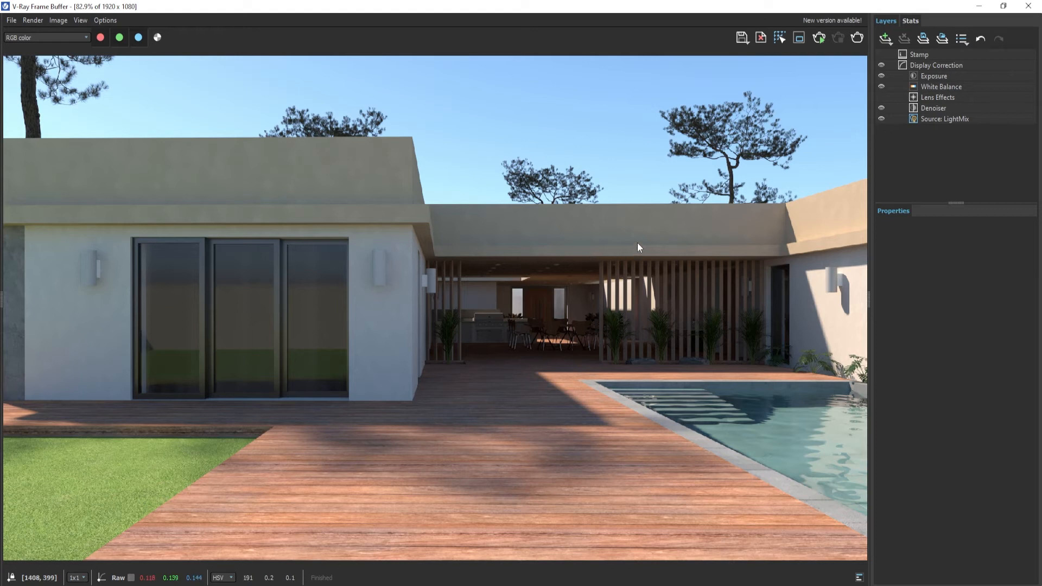
click(978, 79)
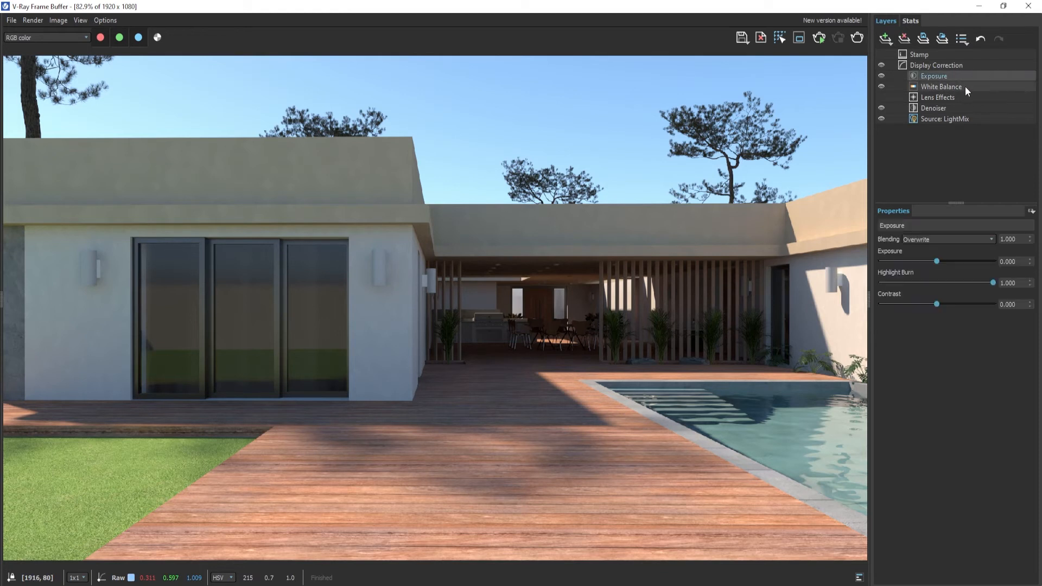
click(965, 87)
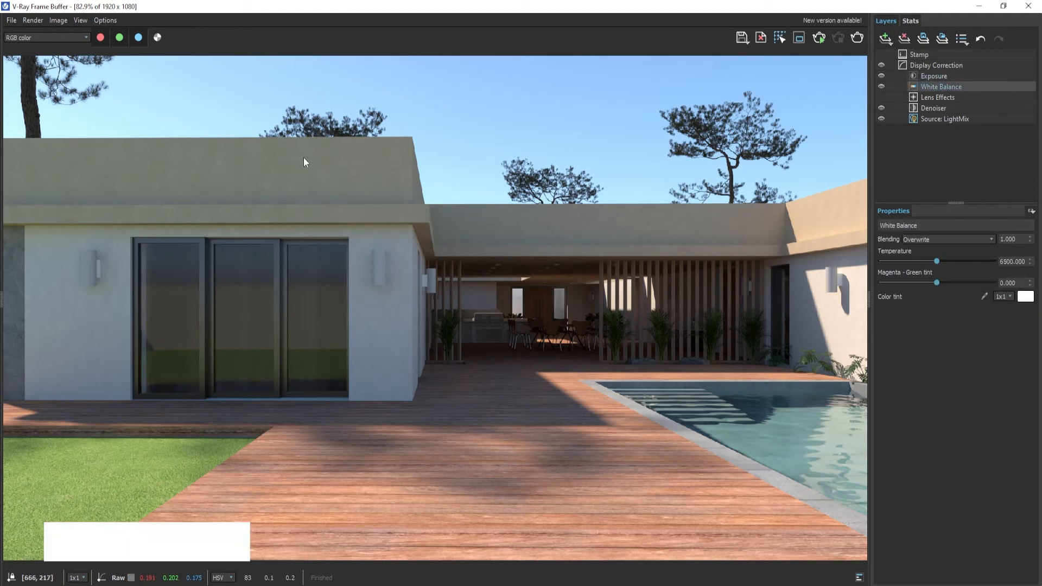
click(932, 78)
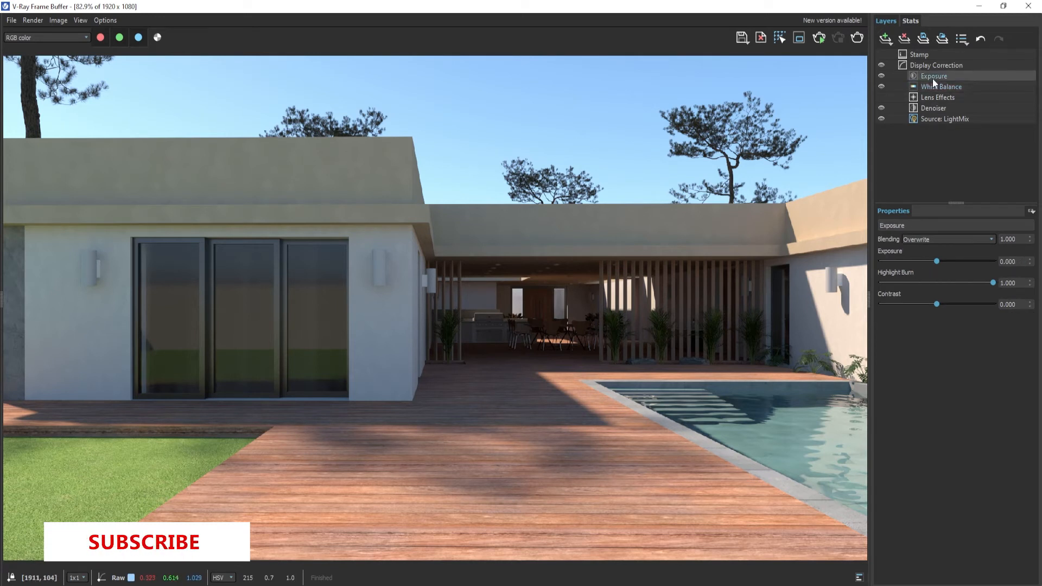
click(936, 87)
click(936, 76)
click(939, 82)
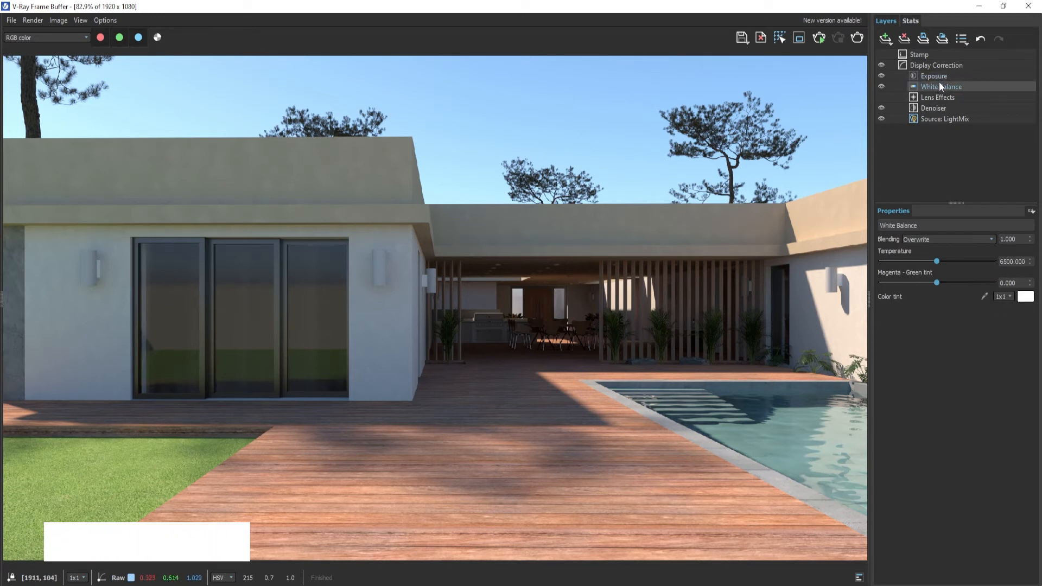
- Set the Exposure layer's exposure value to 0.6
click(928, 76)
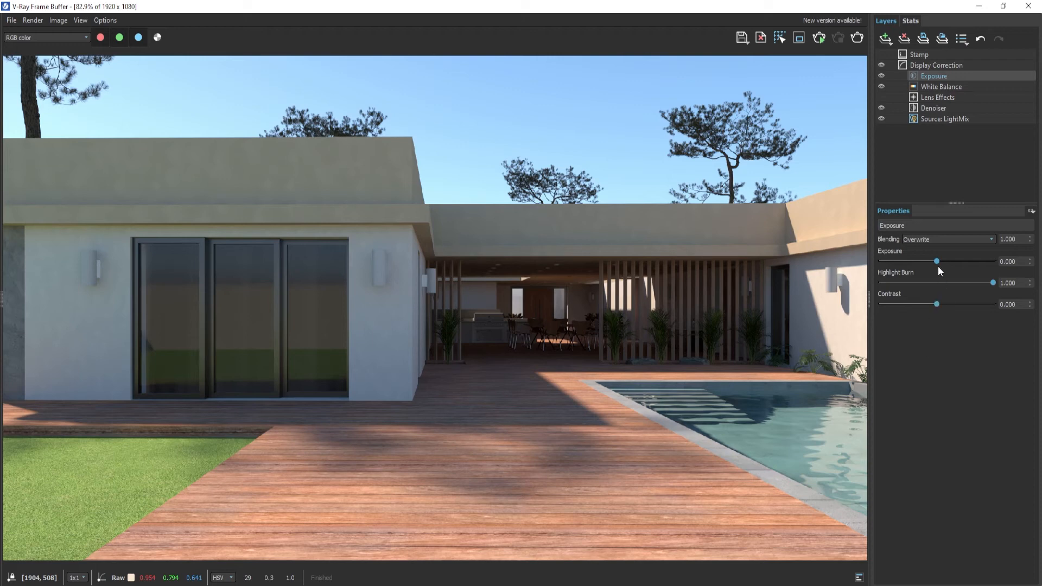
drag(938, 262, 943, 263)
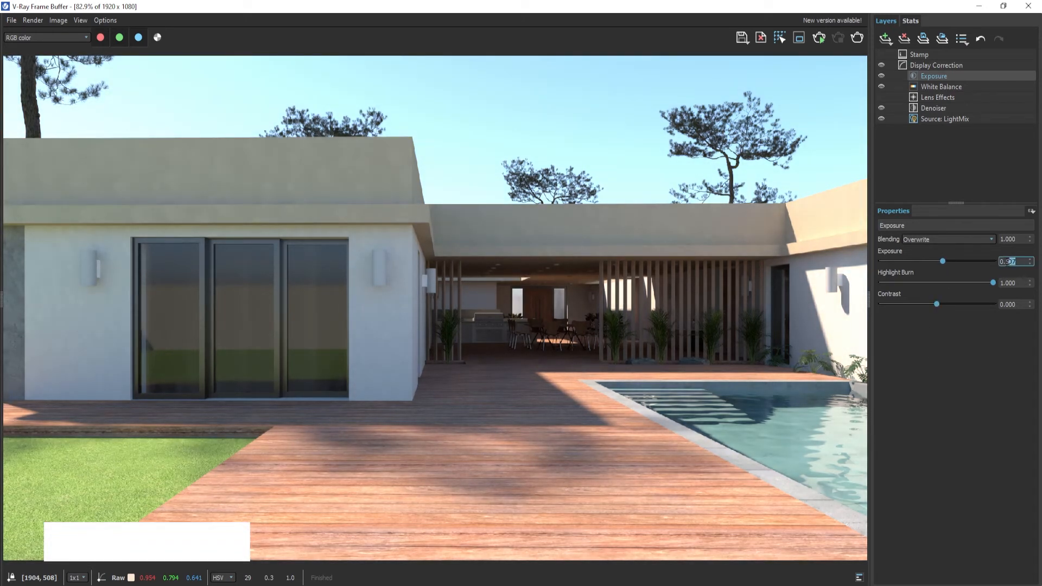
text(0.6)
key(Return)
- Try lowering the Exposure layer's Highlight Burn to 0.8 and all the way down to 0
mouse_move(990, 280)
mouse_down()
mouse_move(921, 284)
mouse_move(978, 282)
mouse_up()
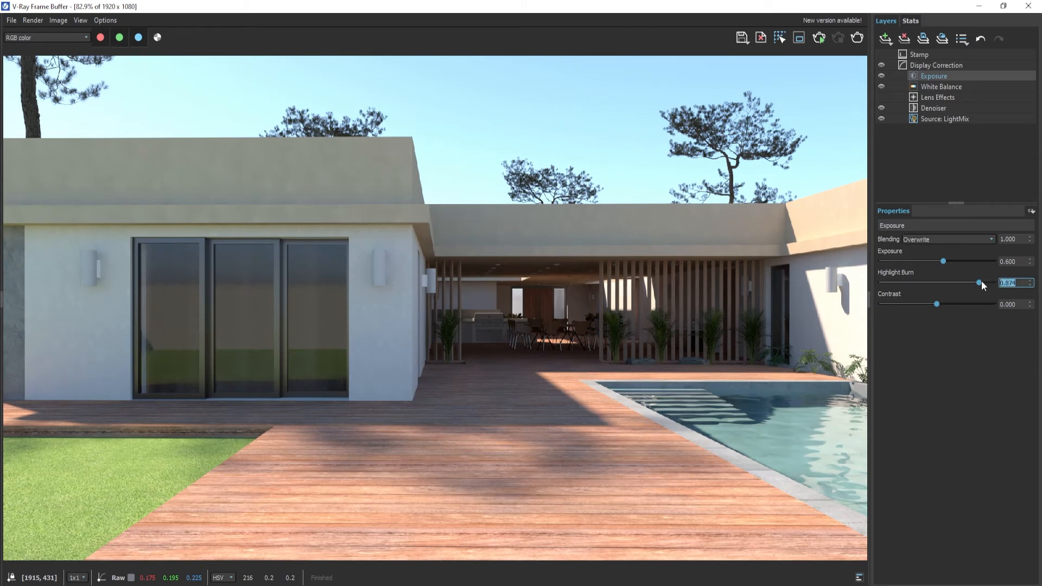
text(.8)
drag(979, 281, 880, 283)
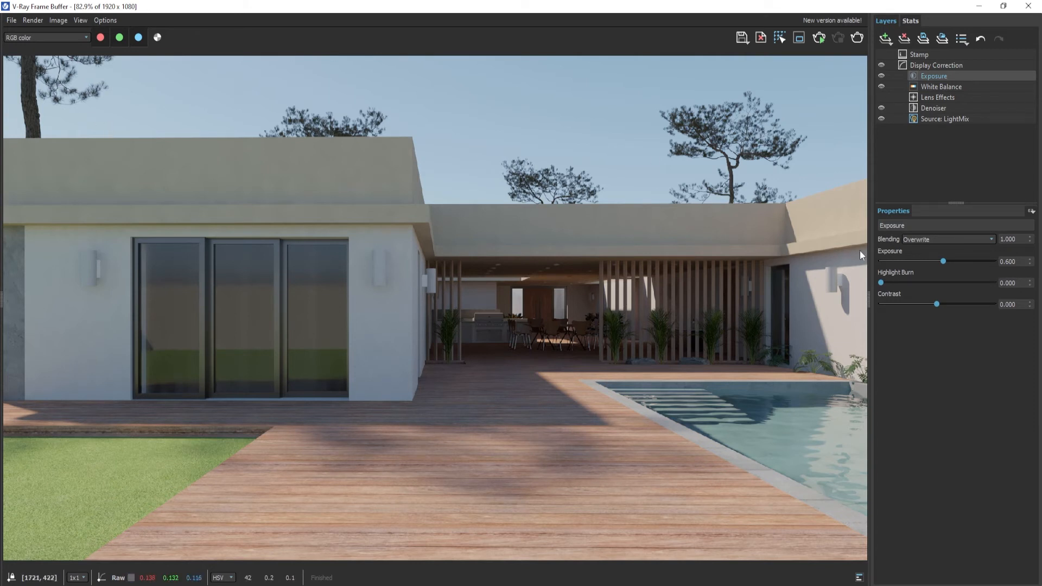
- Set the Exposure layer's Highlight Burn to 0.7
click(1015, 283)
key(BackSpace)
key(BackSpace)
key(BackSpace)
key(BackSpace)
key(BackSpace)
text(.7)
key(Return)
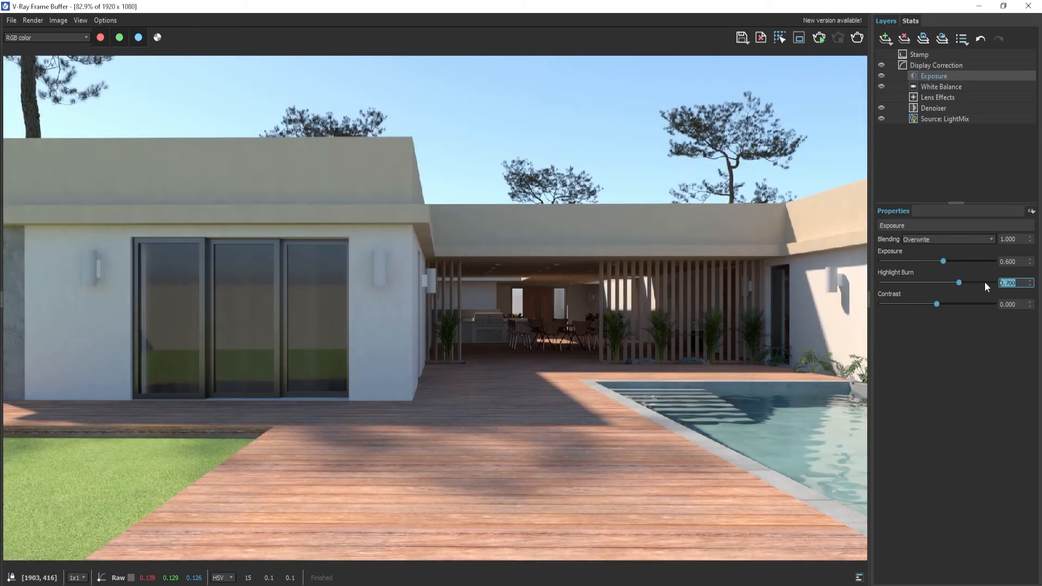
- Try a Highlight Burn of 0.6 on the Exposure layer and restore it to 0.7
text(.6)
key(Return)
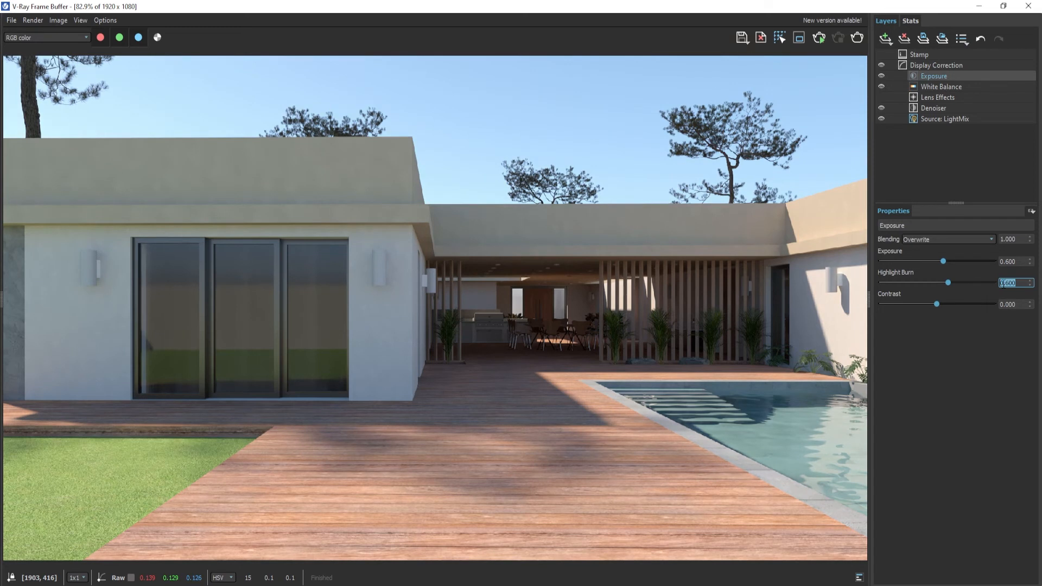
text(.7)
key(Return)
- Raise the Exposure layer's contrast to about 0.208
click(924, 368)
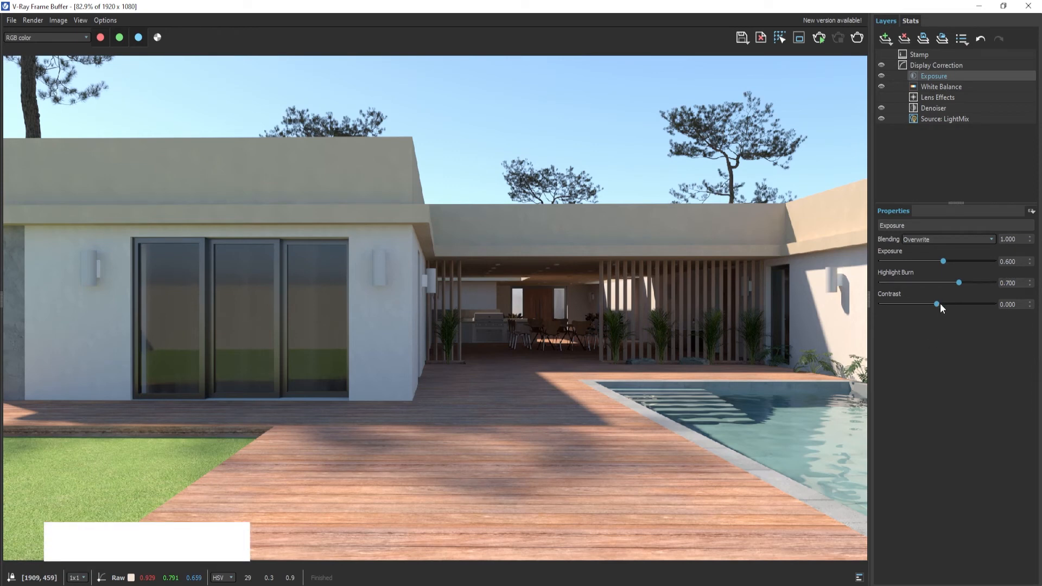
drag(939, 304, 948, 304)
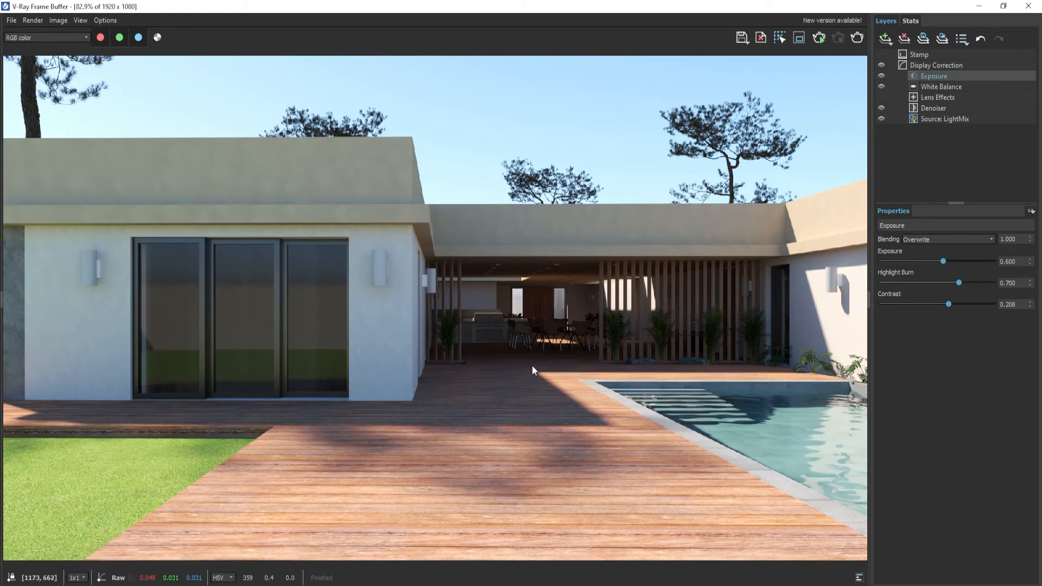
- Try a White Balance temperature of about 9425 and return it to 6500
click(943, 86)
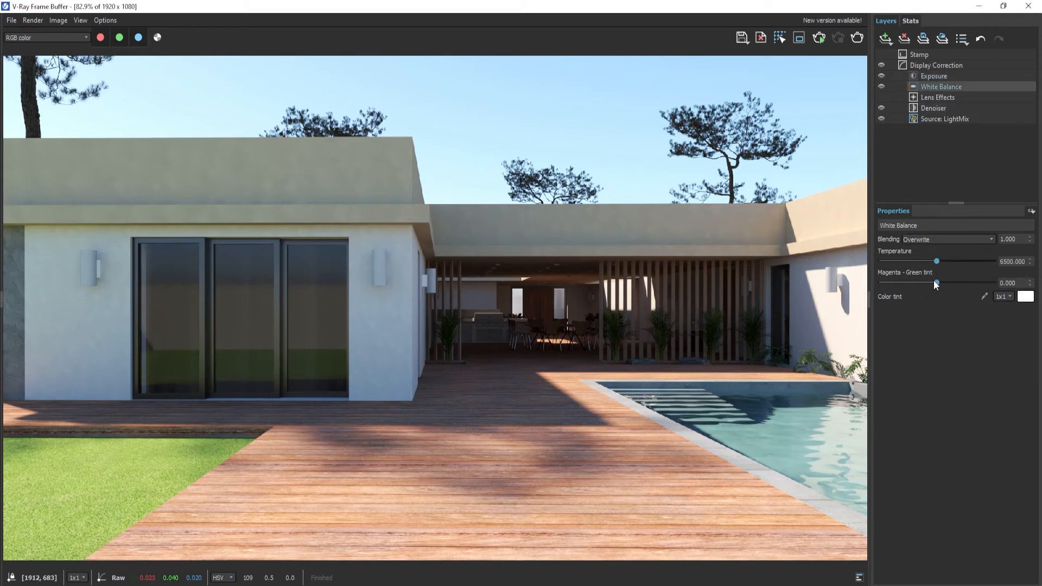
drag(940, 261, 985, 261)
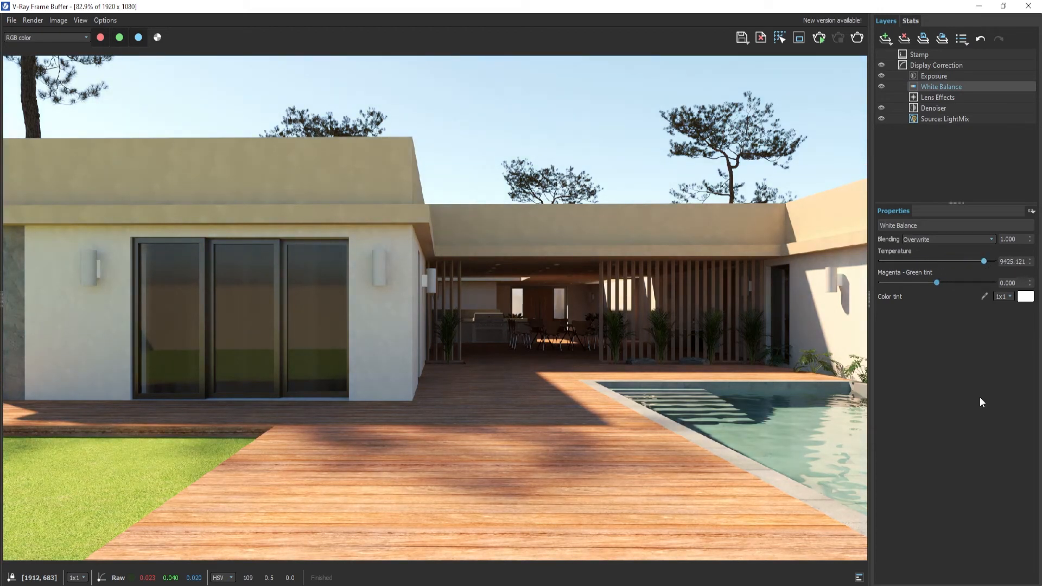
drag(914, 262, 937, 261)
click(1011, 262)
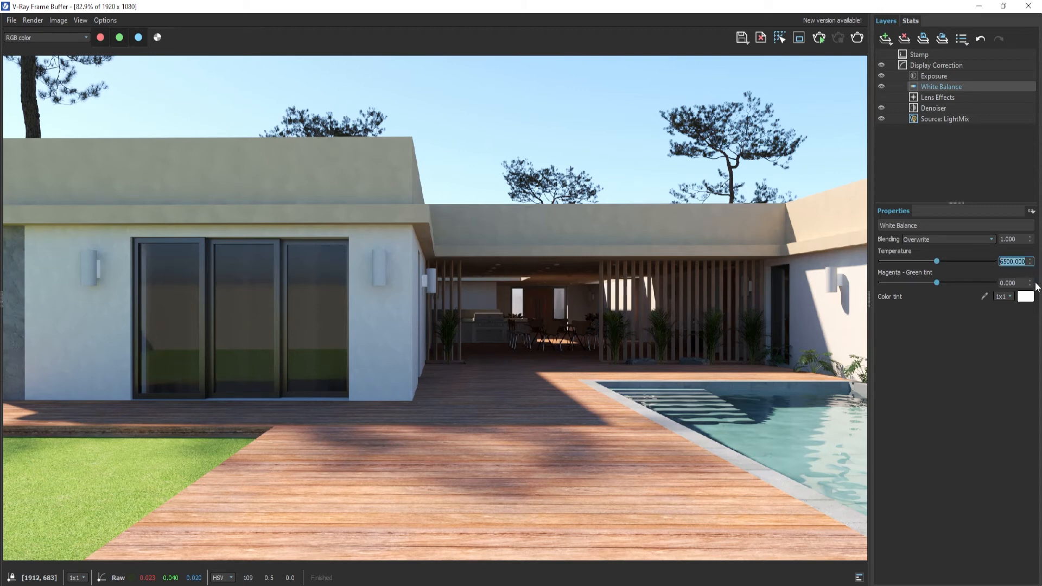
click(920, 366)
- Set the White Balance layer's temperature to 6700
drag(935, 259, 940, 260)
double_click(1005, 262)
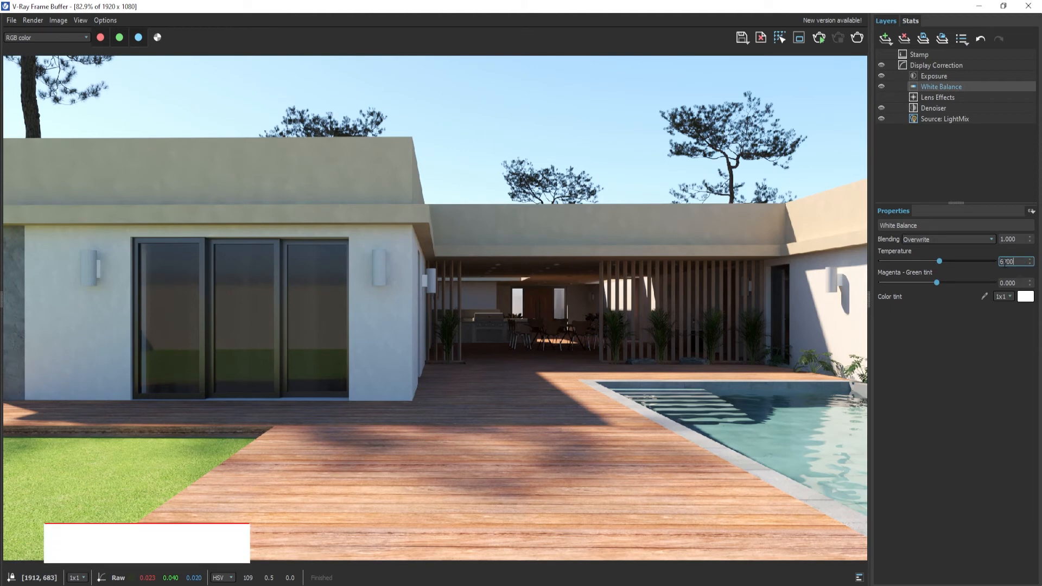
text(6700)
key(Return)
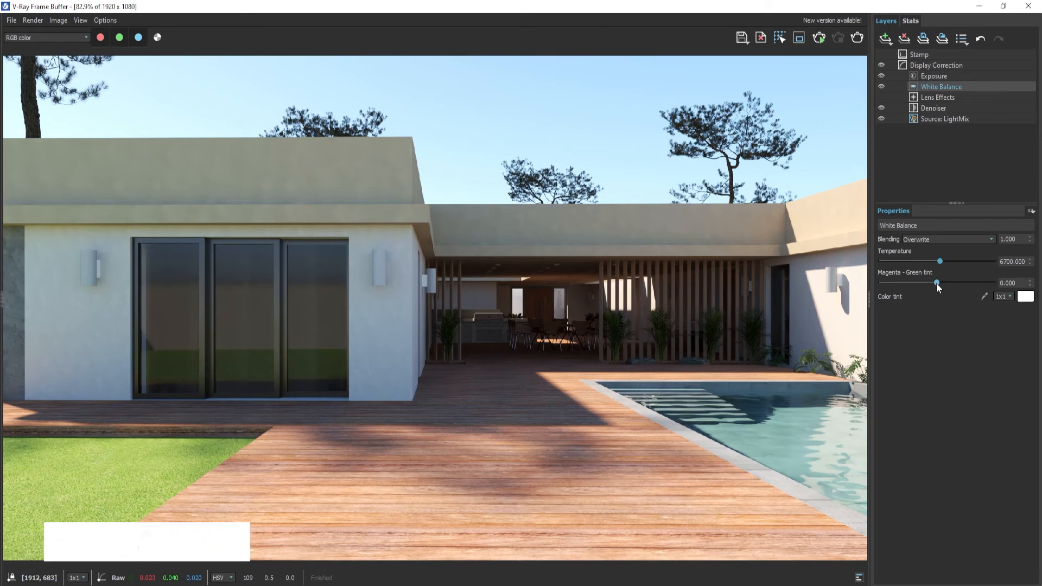
- Try a strong green tint on the White Balance layer and set its Magenta - Green tint to 0.1
drag(937, 285, 958, 283)
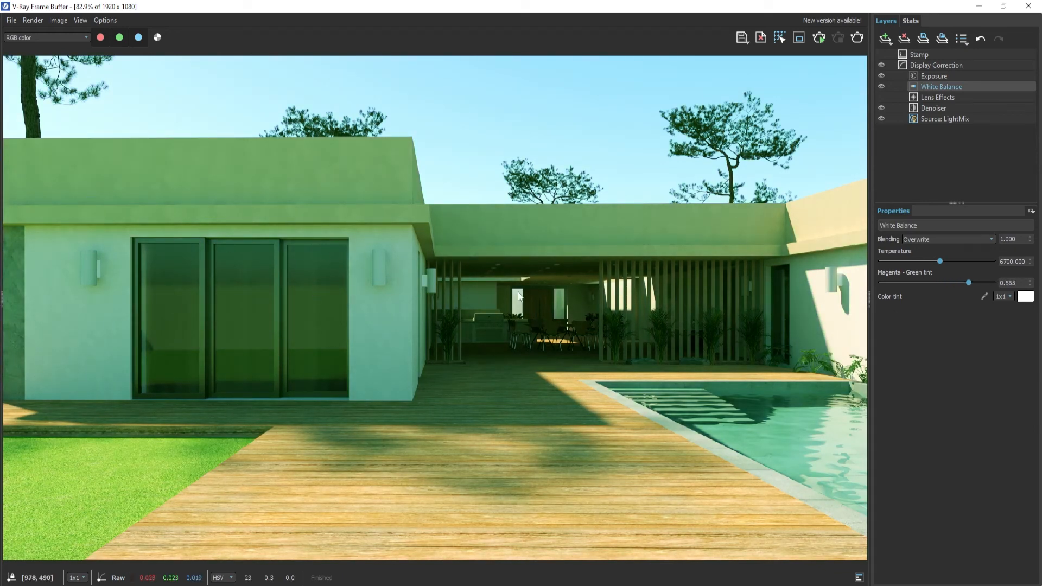
drag(1018, 283, 980, 283)
text(0.1)
key(Return)
click(913, 383)
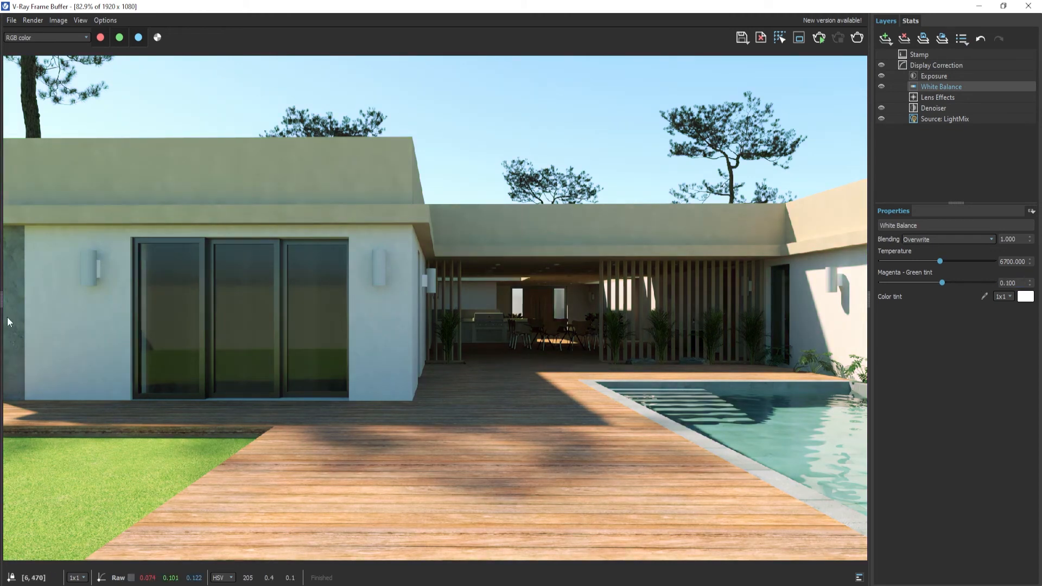
- Show the render history and set its folder to F:\05_Sketch up\06_History in the frame buffer settings, saving the settings
click(3, 299)
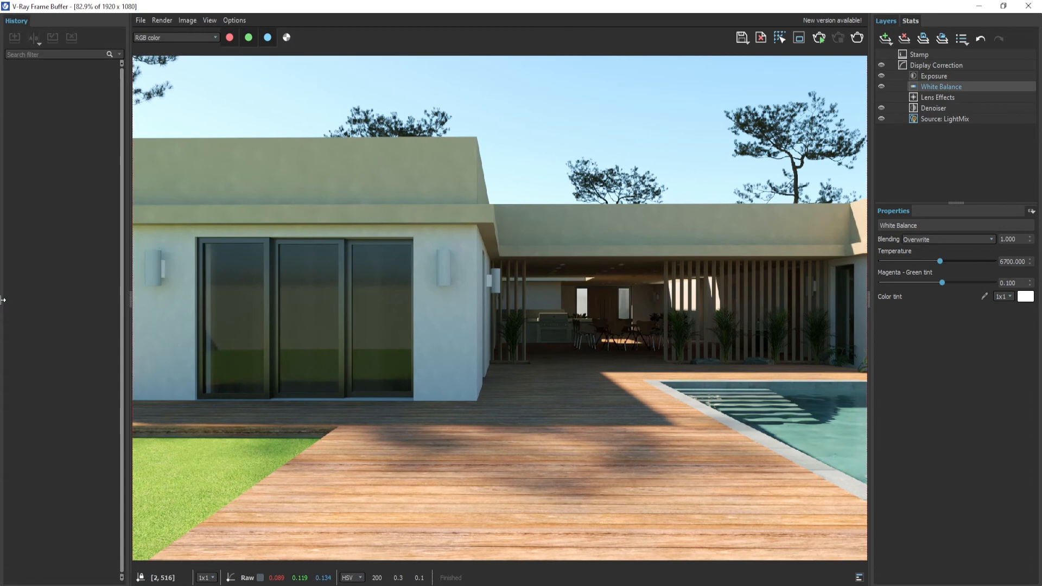
scroll(281, 287, down, 1)
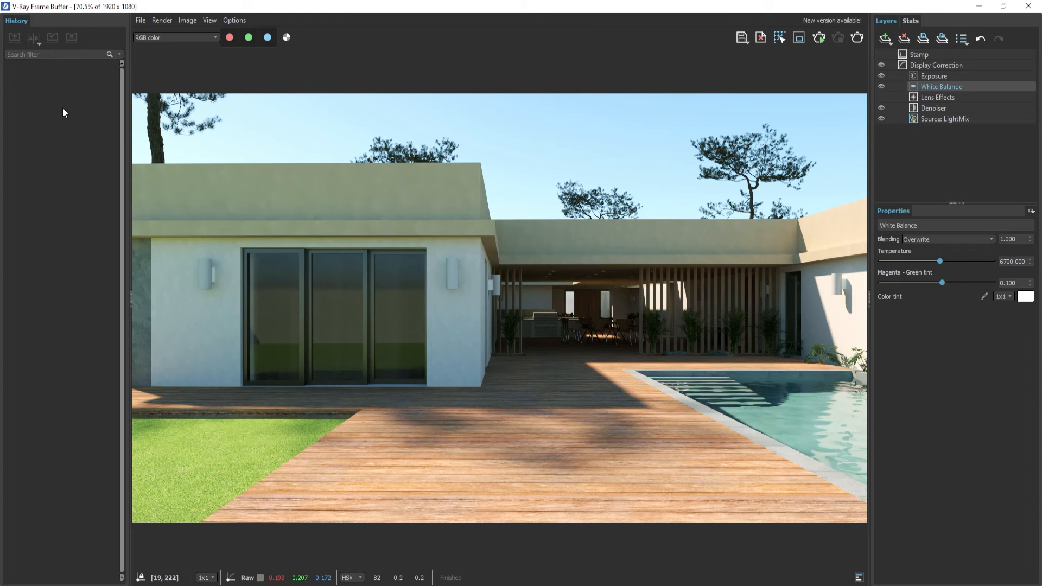
click(234, 19)
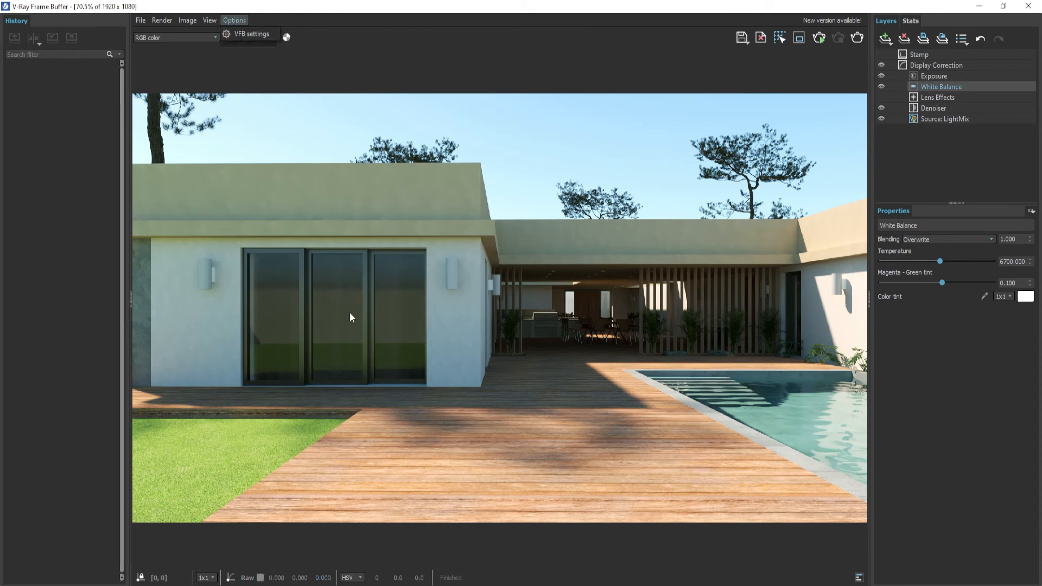
click(245, 34)
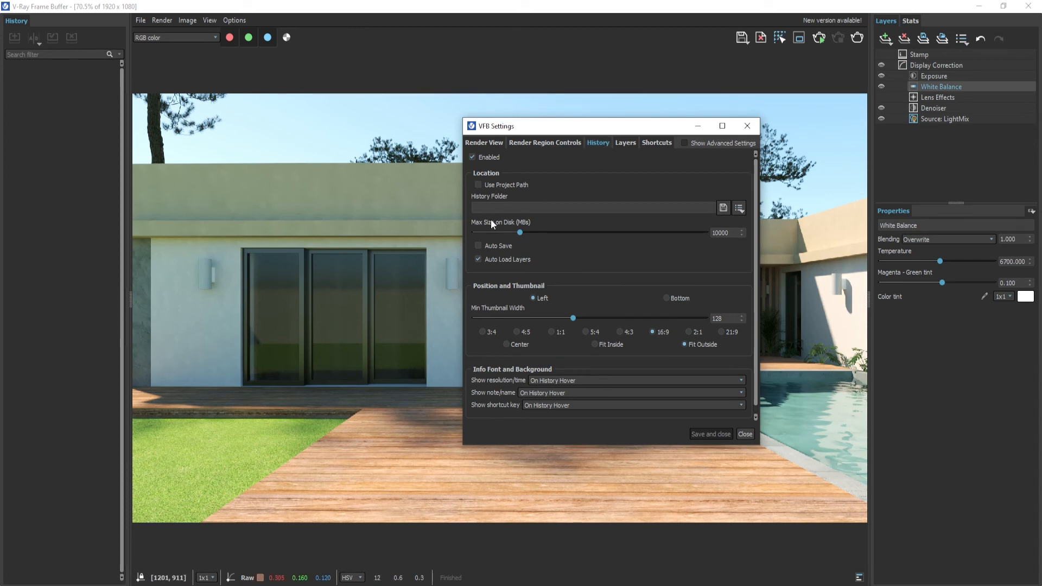
click(723, 207)
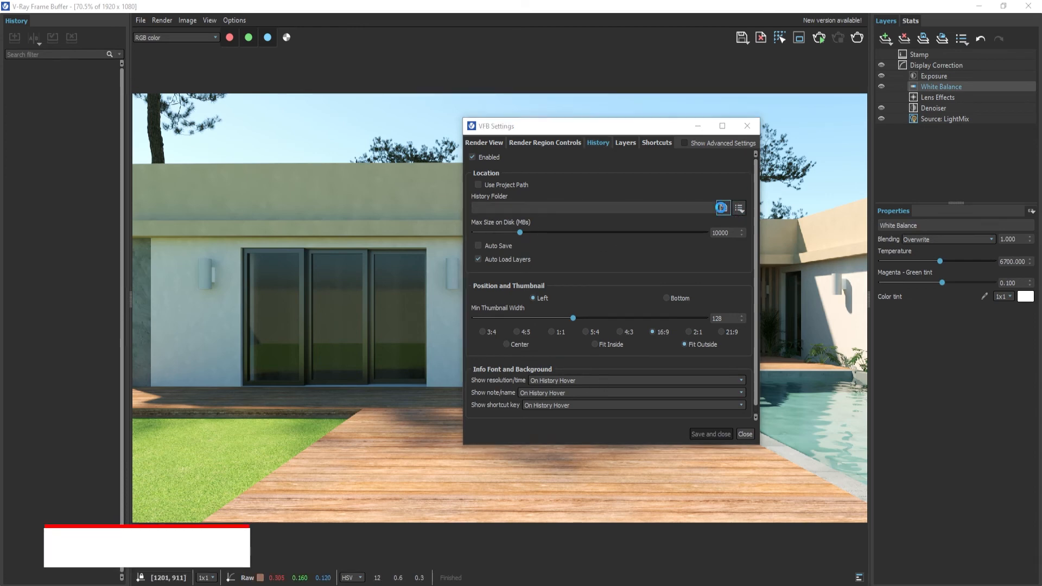
drag(488, 138, 426, 119)
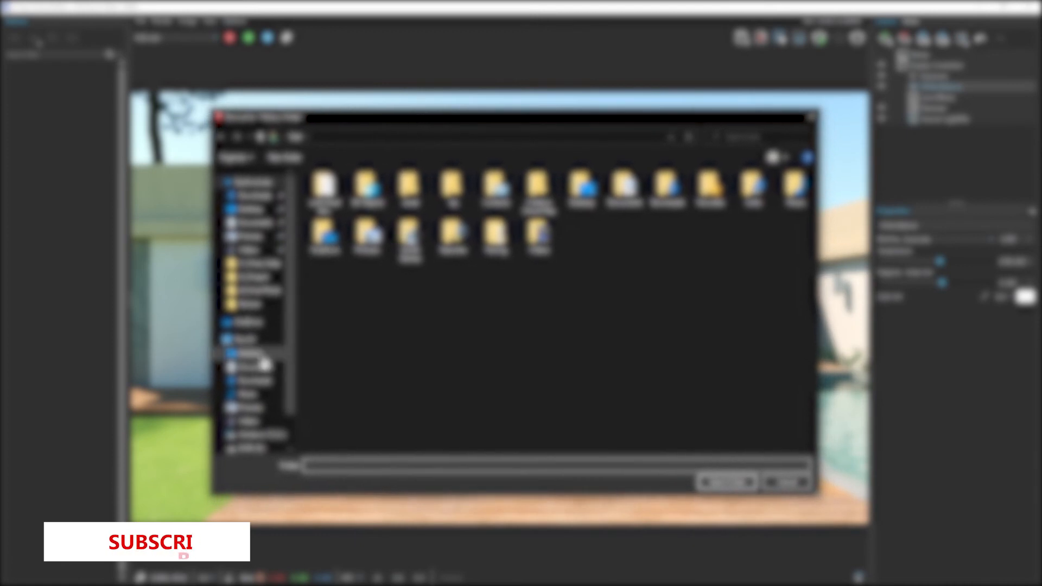
click(267, 412)
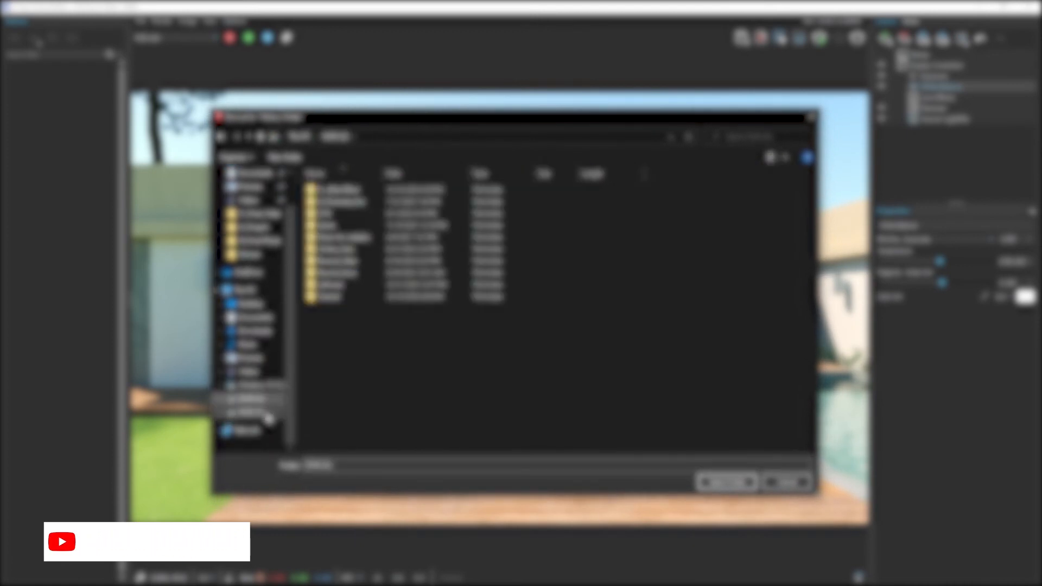
double_click(354, 234)
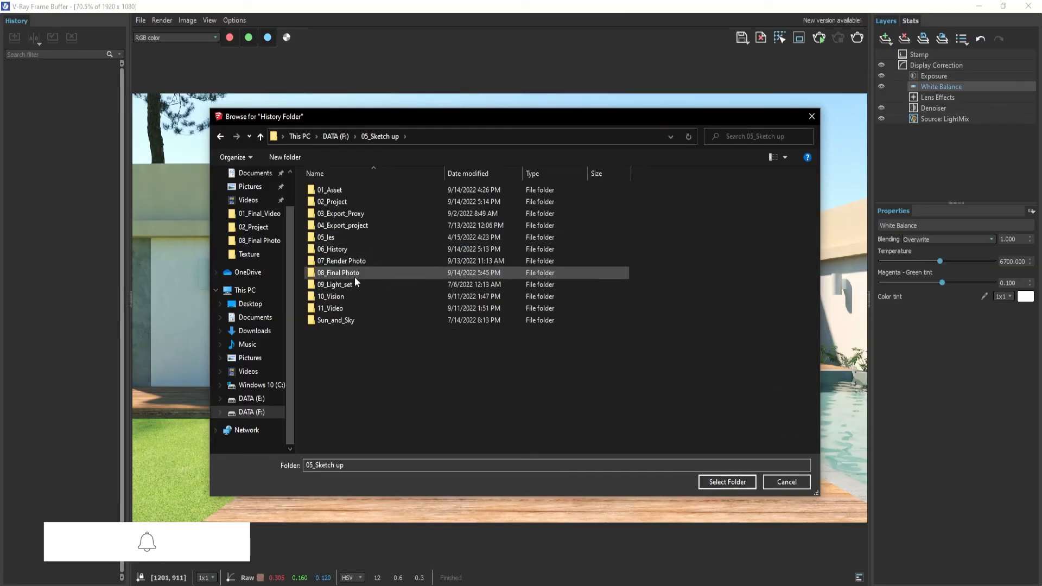
click(346, 249)
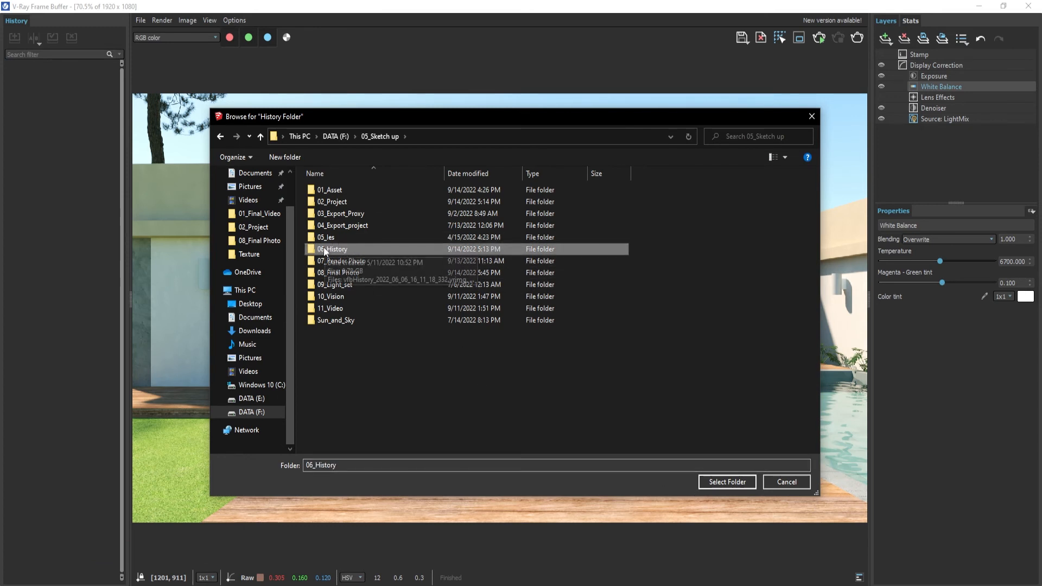
click(713, 484)
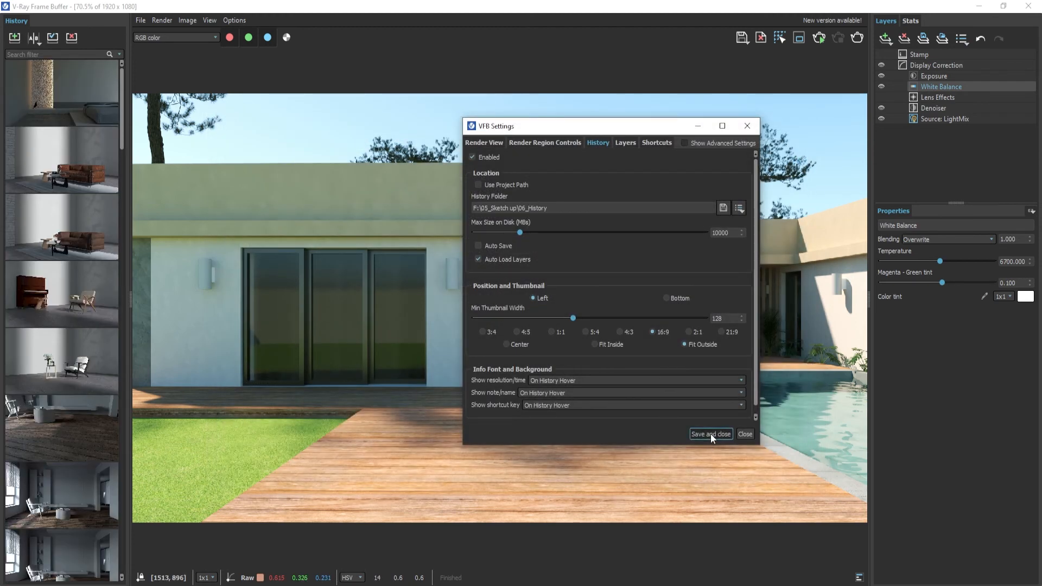
click(711, 434)
- Save the current house and pool render to the render history
scroll(37, 356, down, 15)
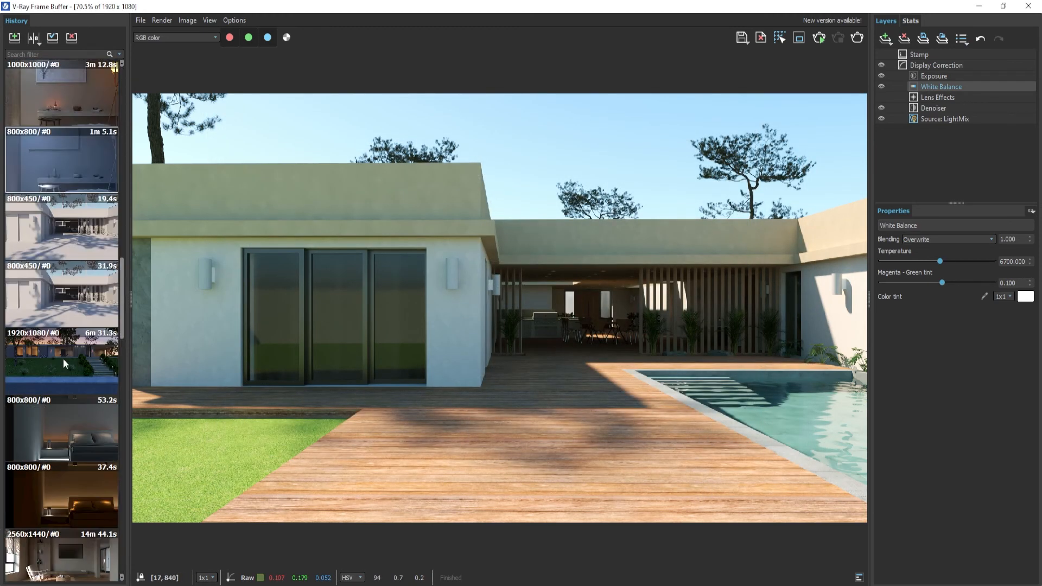
scroll(81, 385, up, 15)
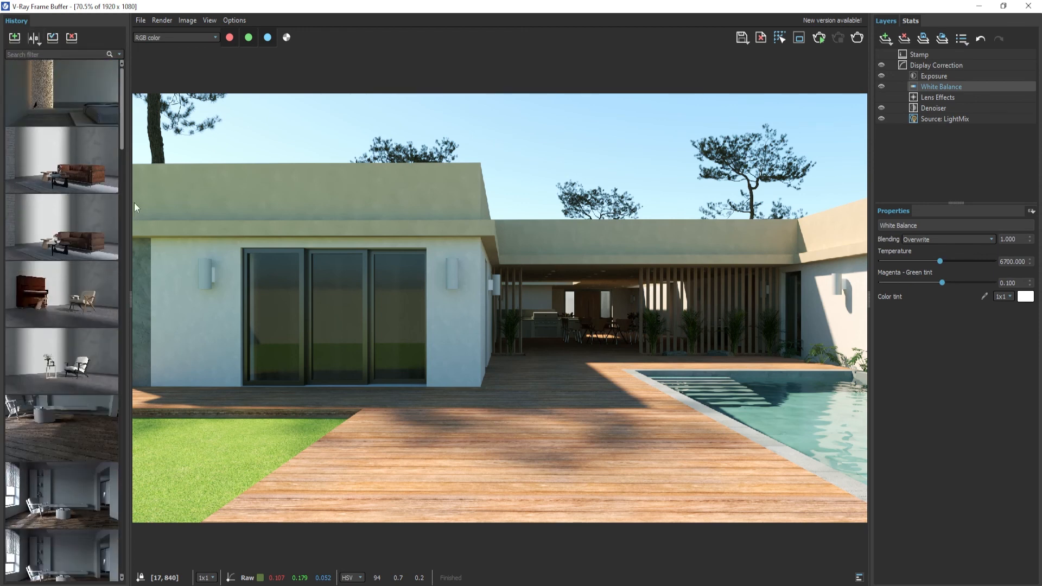
click(15, 40)
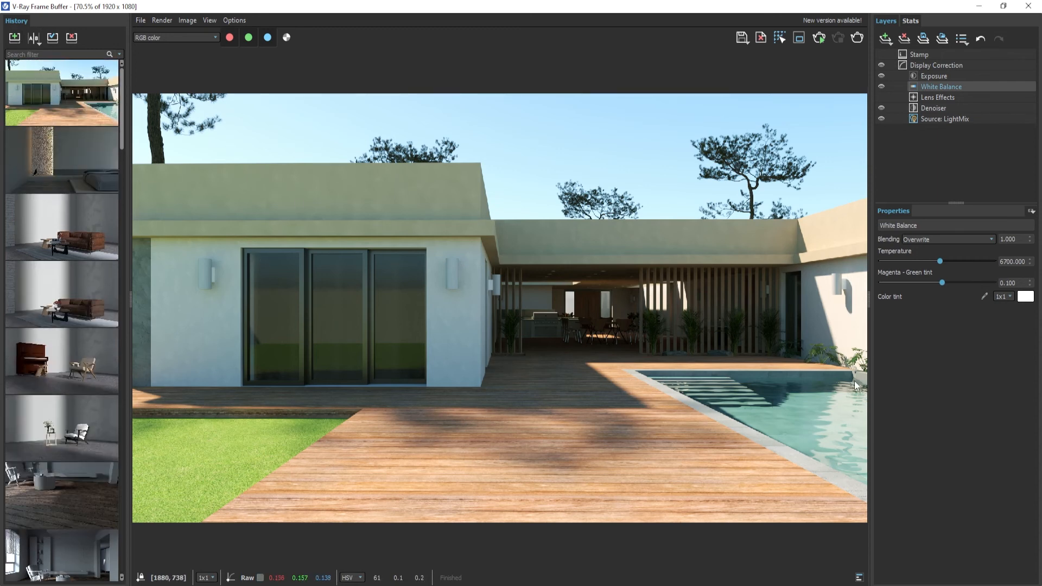
- Collapse the layers and history areas so the render fills the frame buffer, and enlarge the image
click(868, 296)
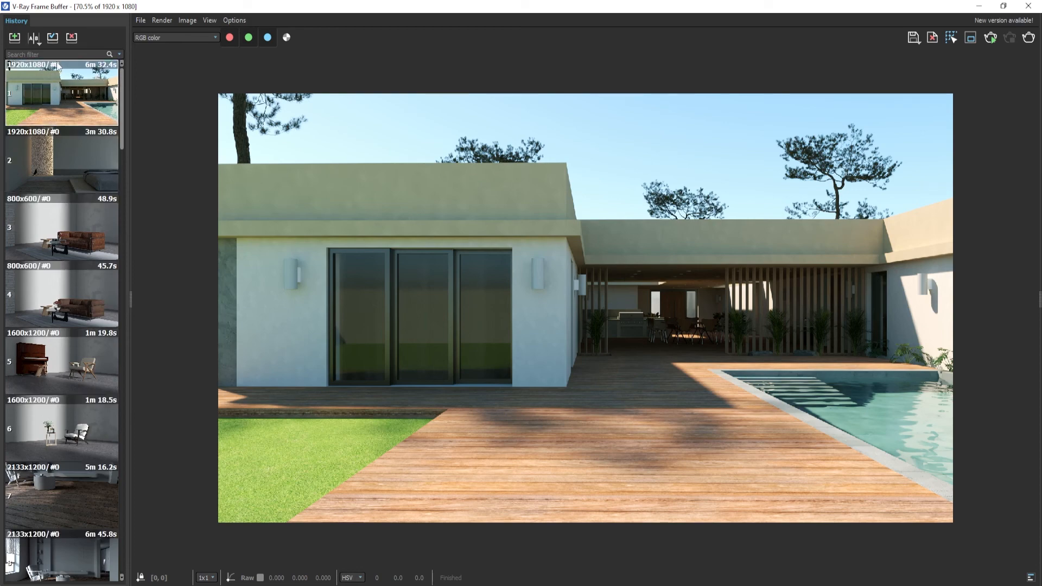
scroll(79, 448, down, 10)
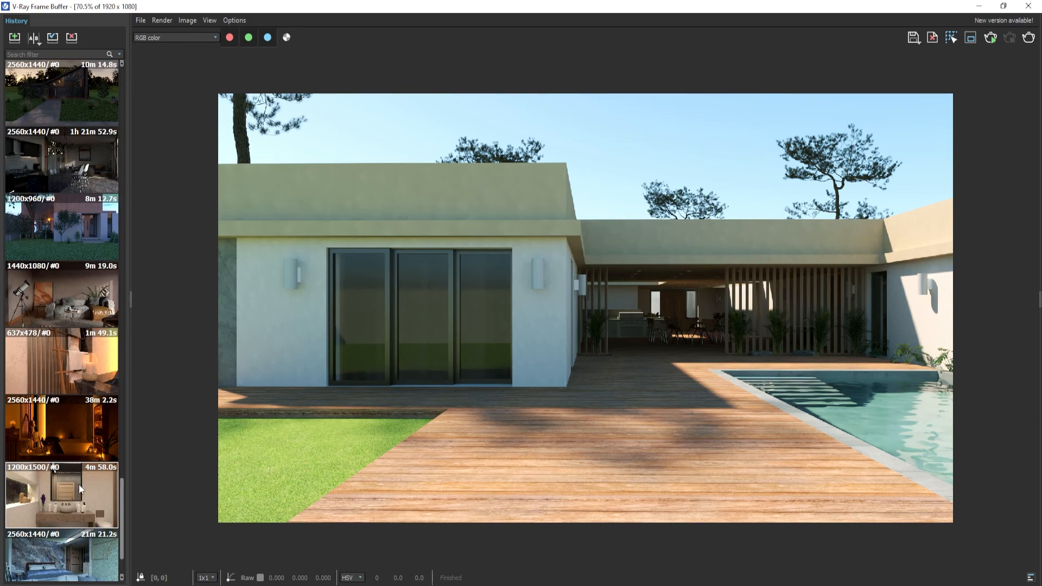
scroll(72, 510, up, 10)
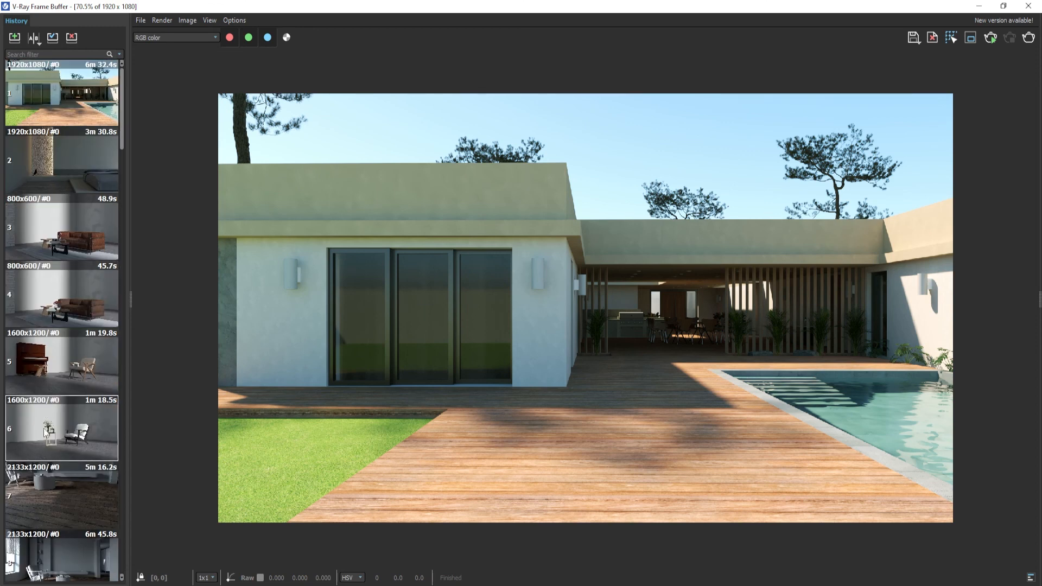
click(128, 303)
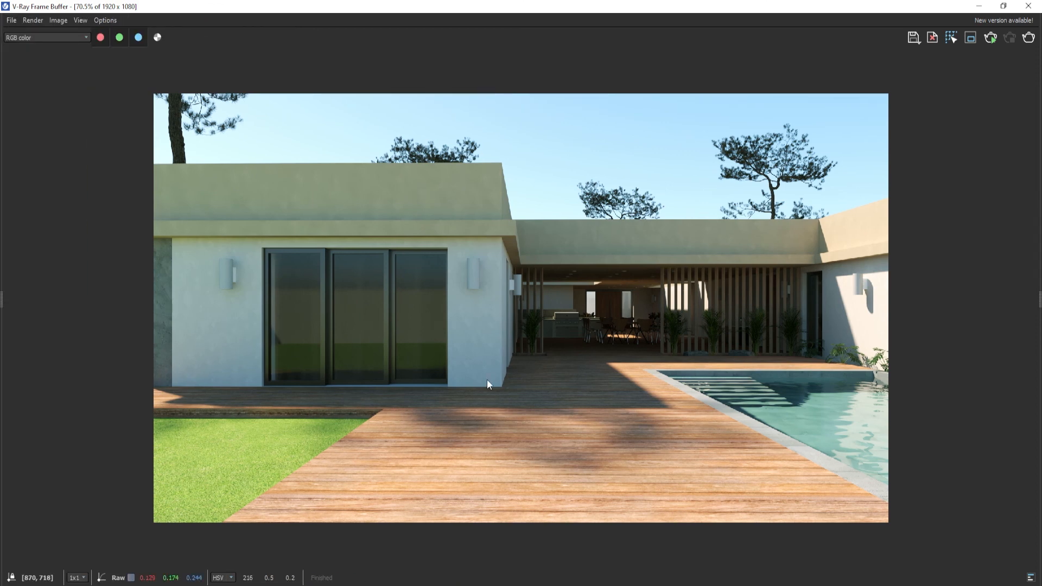
scroll(486, 379, up, 1)
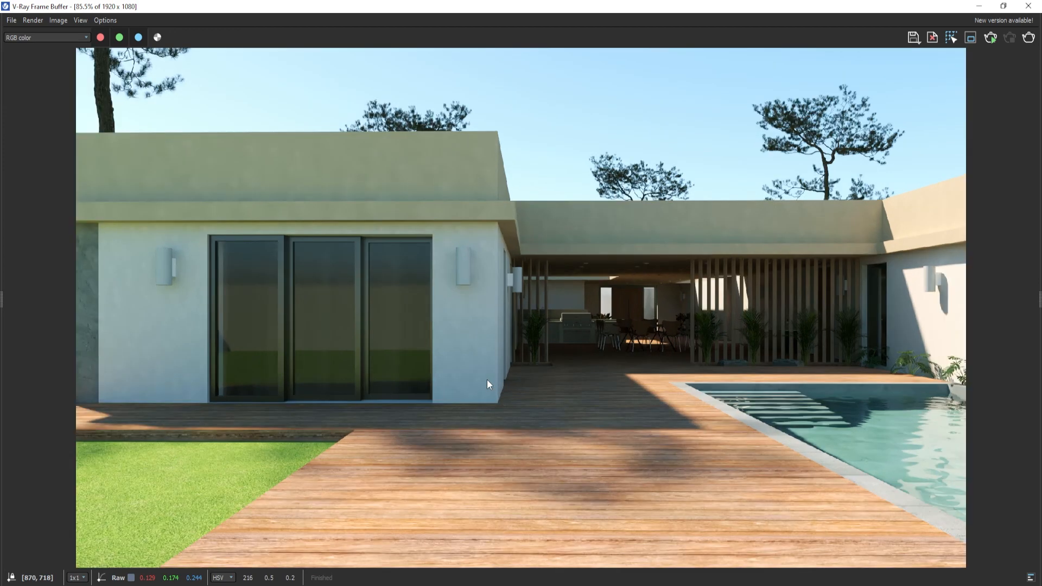
- Examine the Denoiser, Specular, SunLight and Environment channels of the render, and return to RGB color
click(9, 20)
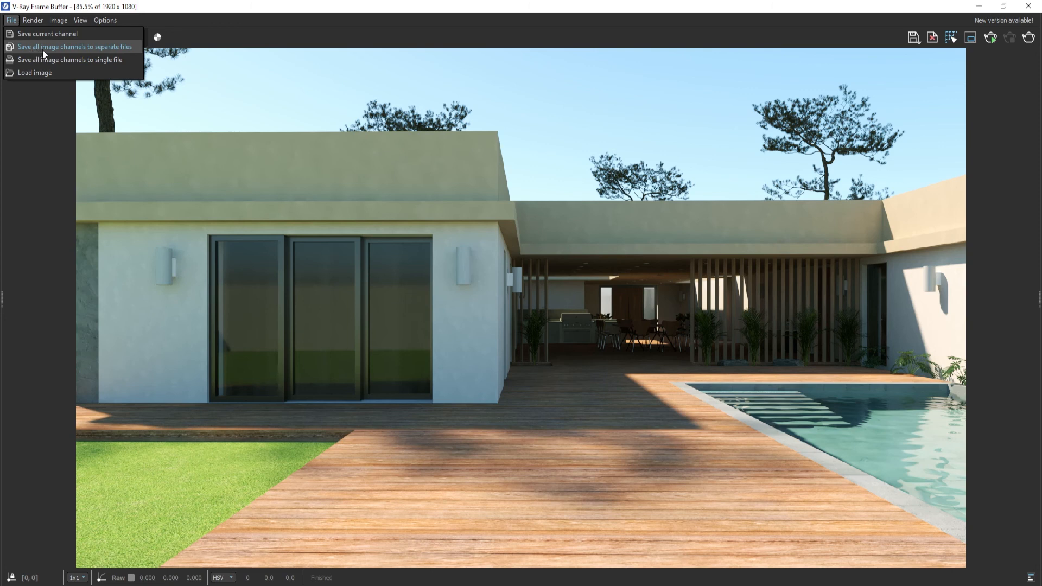
click(54, 213)
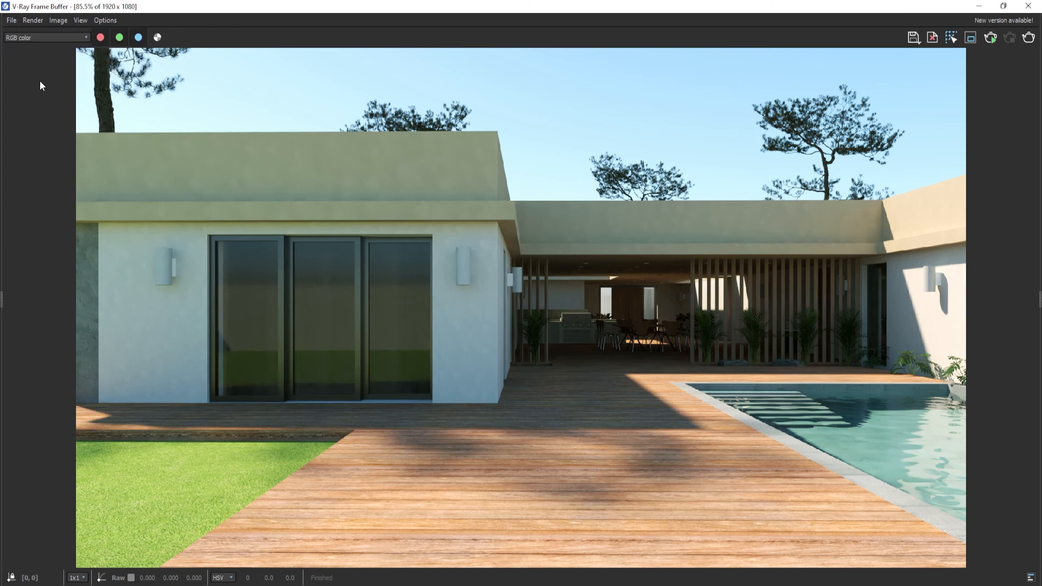
click(52, 38)
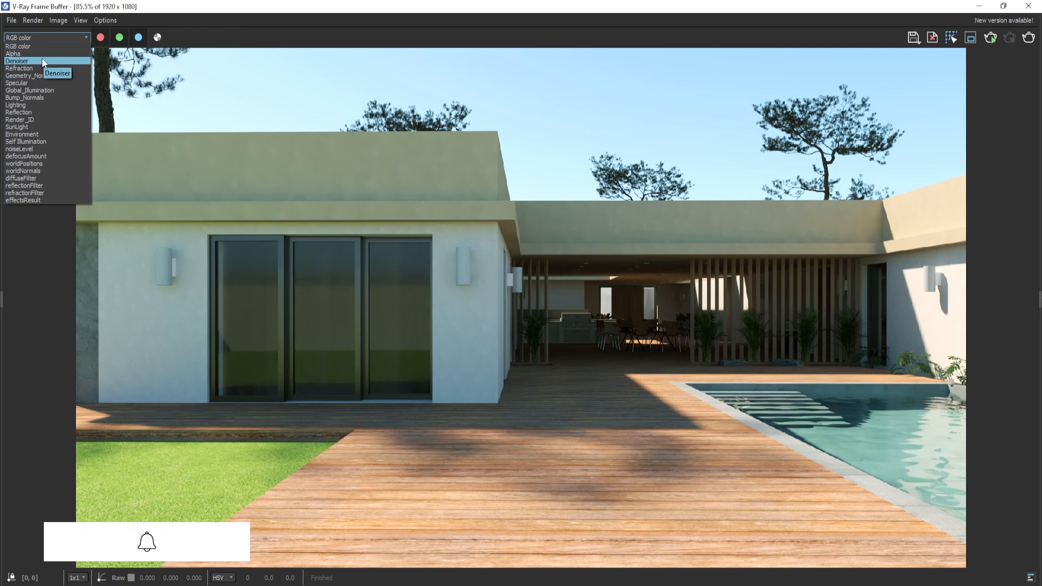
click(41, 61)
click(41, 37)
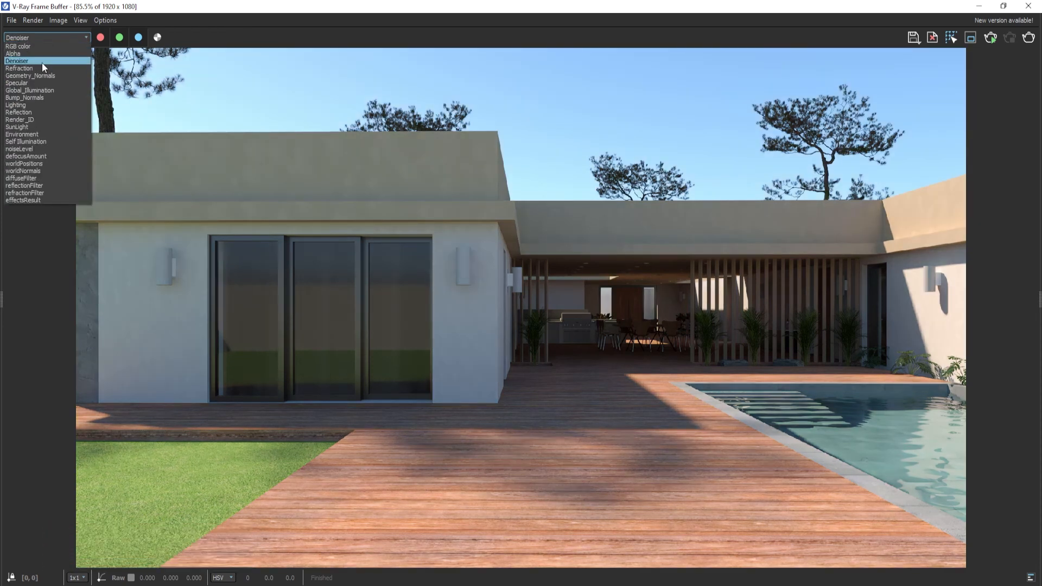
click(41, 62)
click(39, 38)
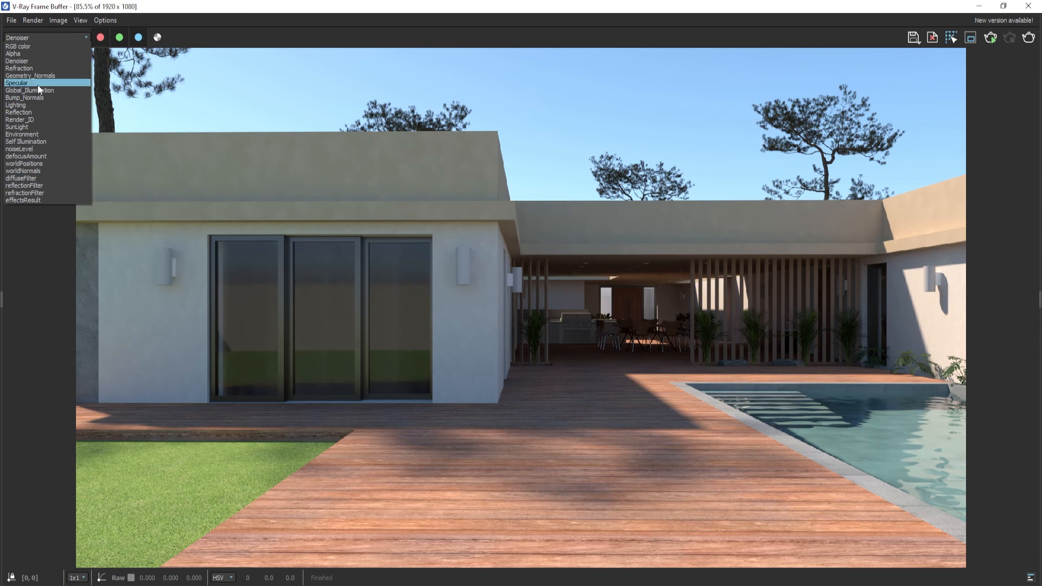
click(37, 83)
click(43, 36)
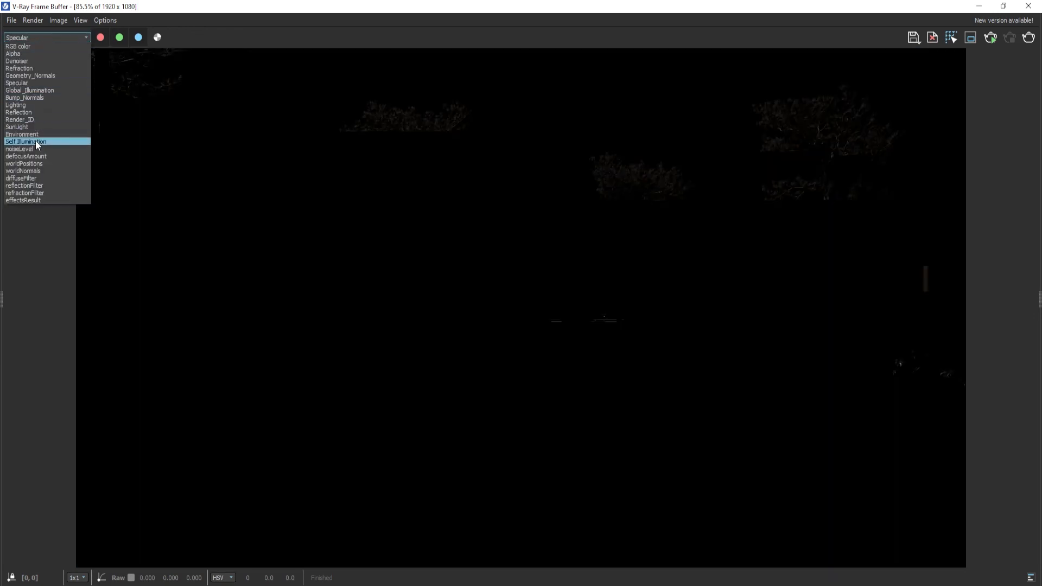
click(35, 128)
click(37, 36)
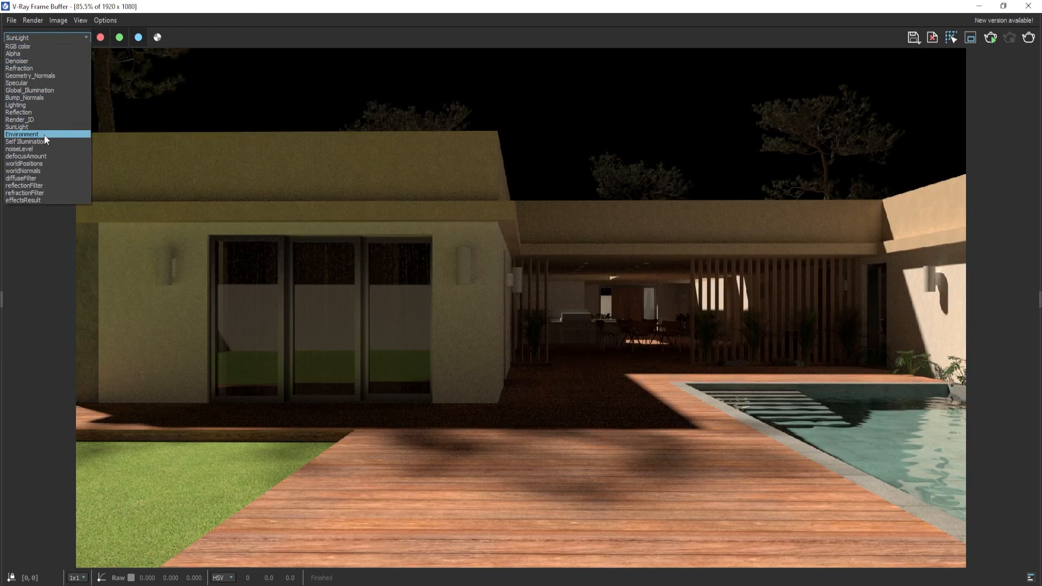
click(44, 135)
click(48, 35)
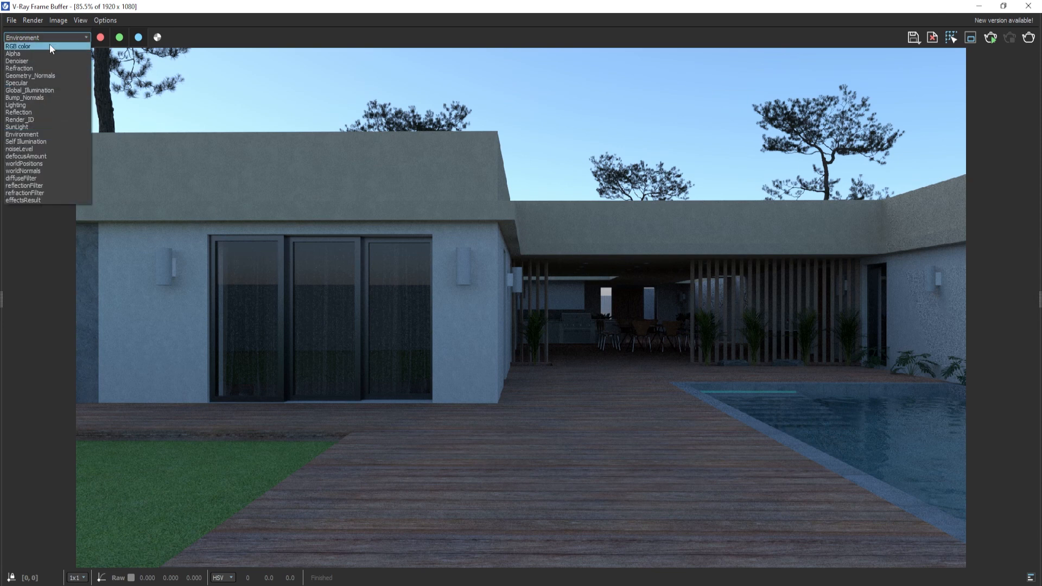
click(50, 47)
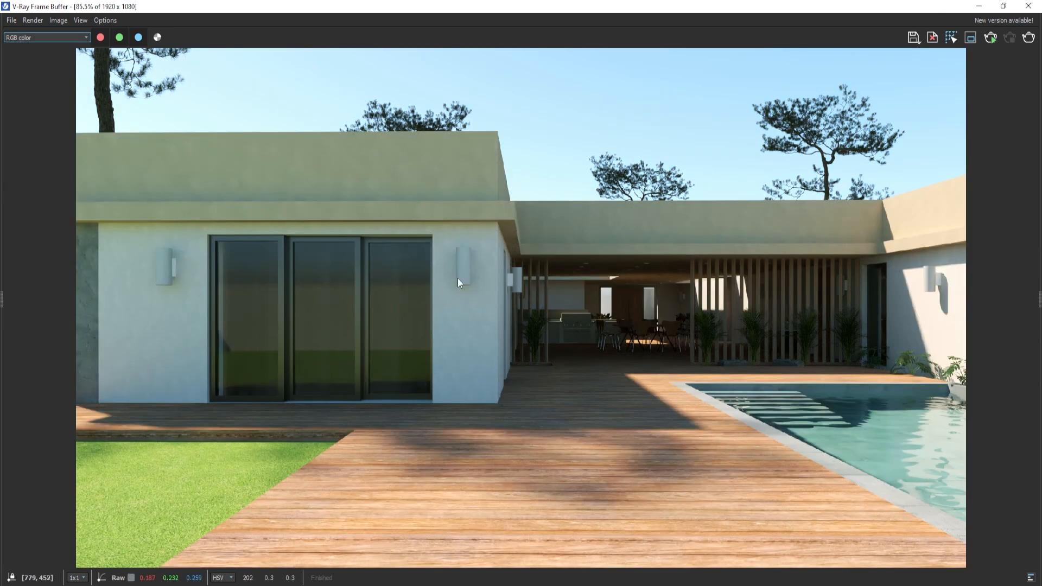
scroll(483, 158, up, 1)
scroll(539, 309, down, 1)
click(11, 20)
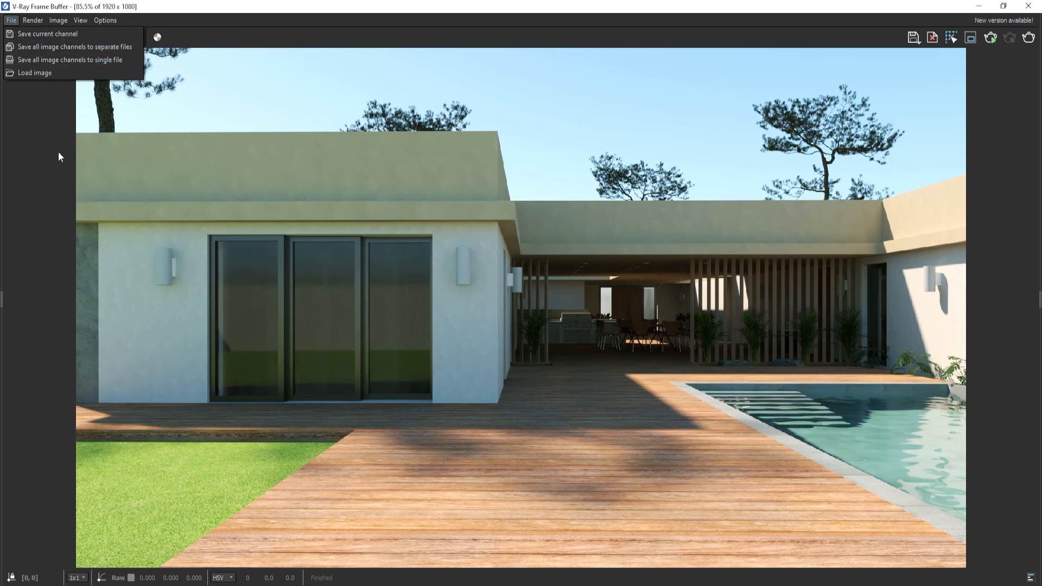
click(61, 194)
click(31, 39)
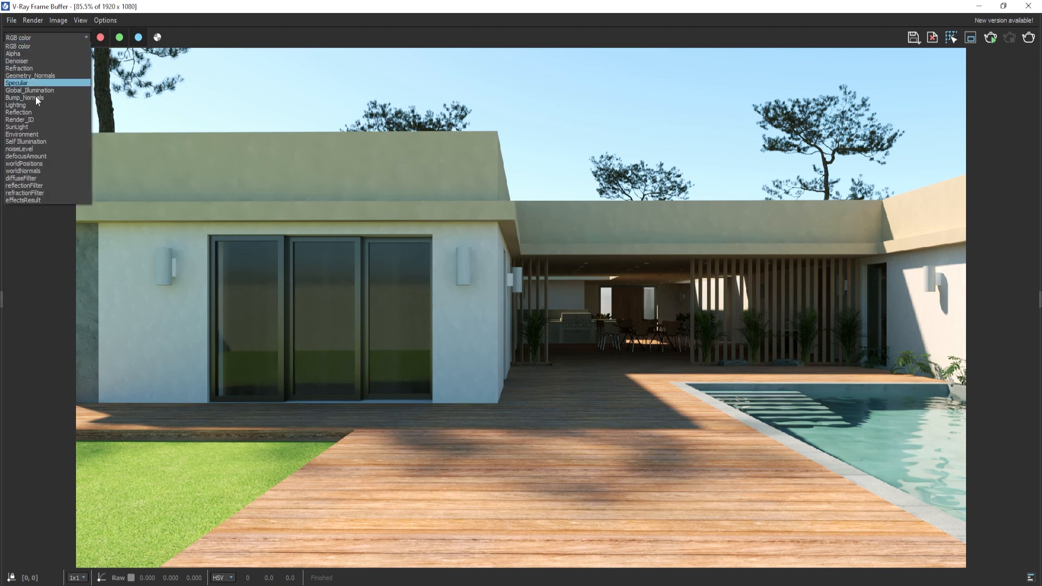
click(47, 34)
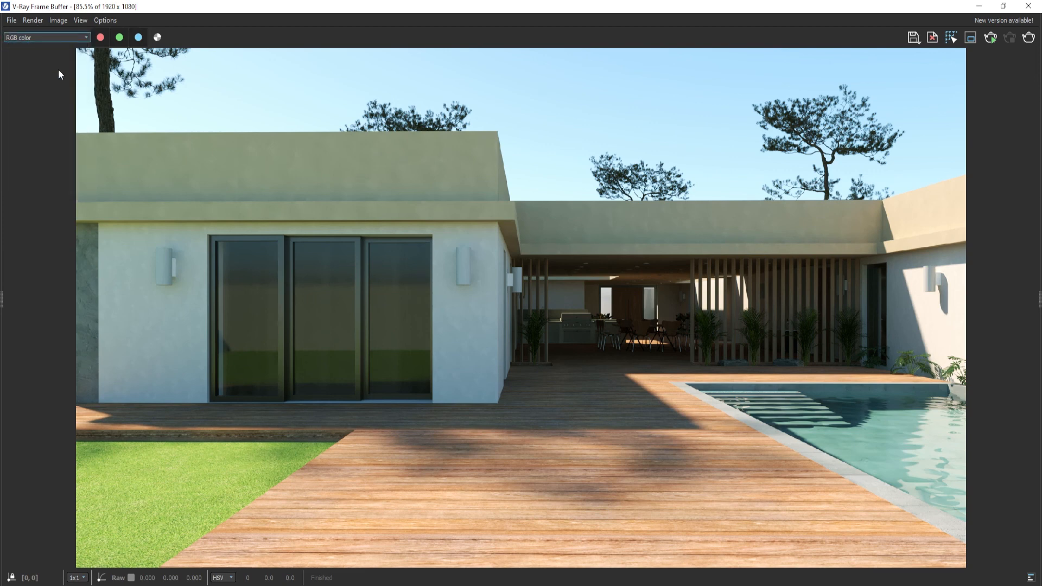
- Start saving the current RGB color channel in the 08_Final Photo folder with the file name Day
click(11, 20)
mouse_move(33, 20)
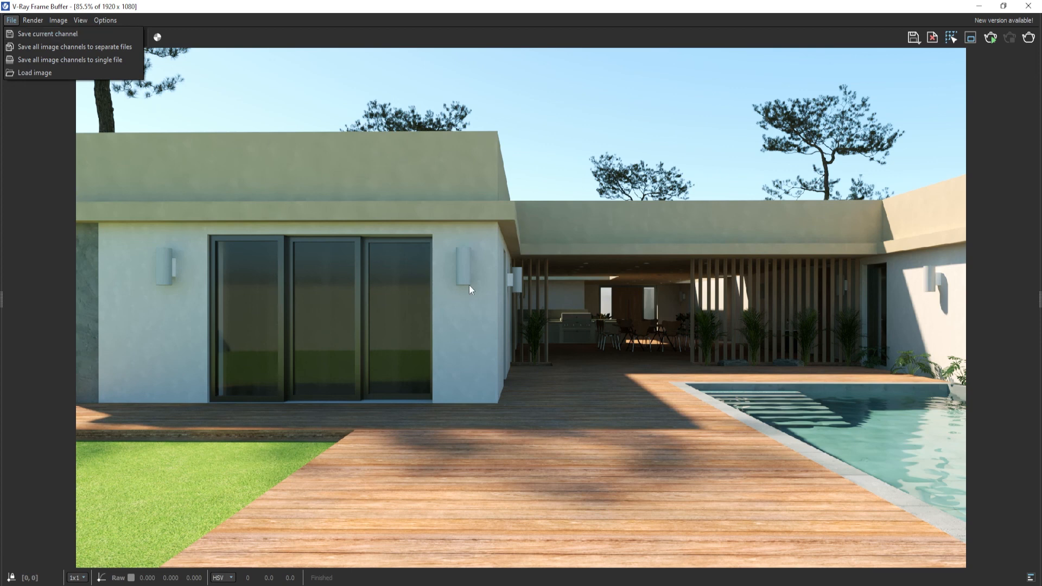
click(48, 33)
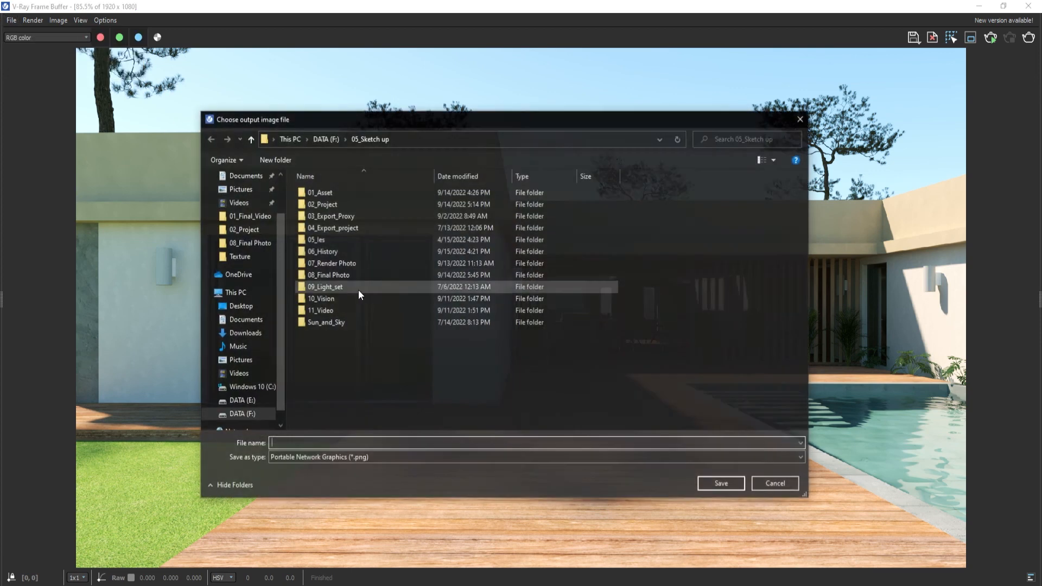
double_click(326, 269)
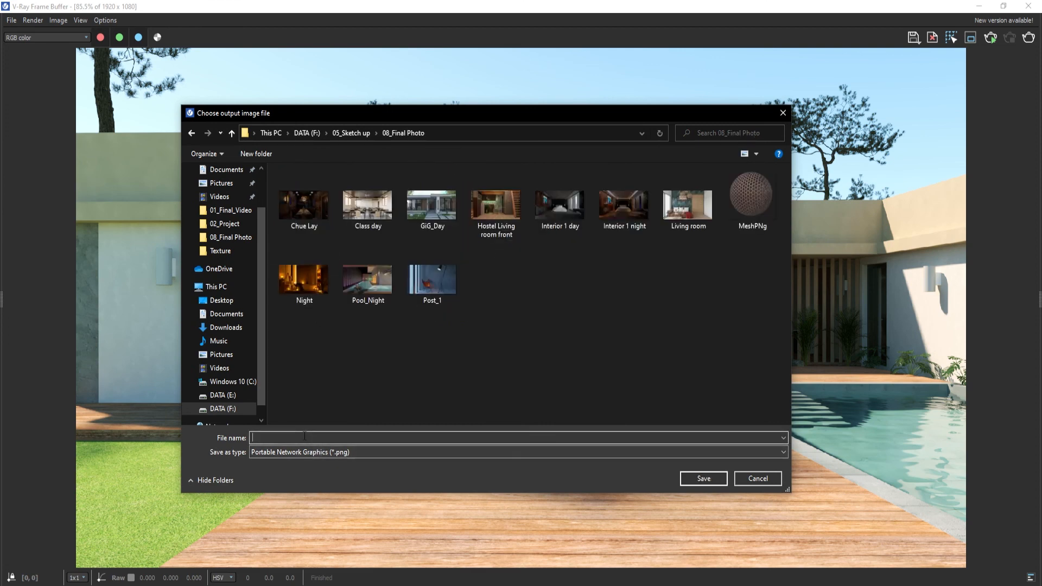
text(Day)
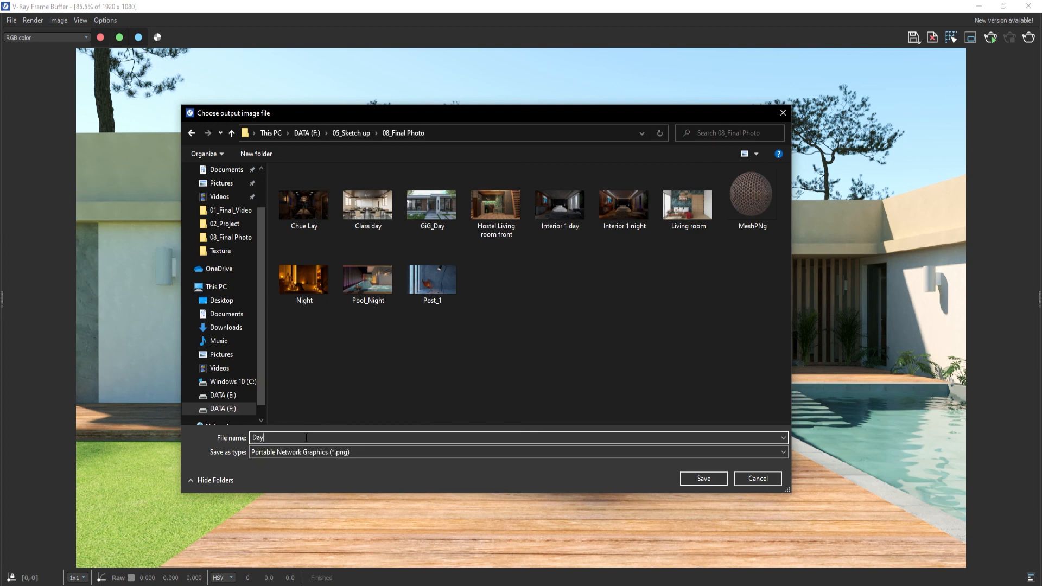
- Set the output format to Tagged image file format (*.tif *.tiff) and save the image
click(338, 451)
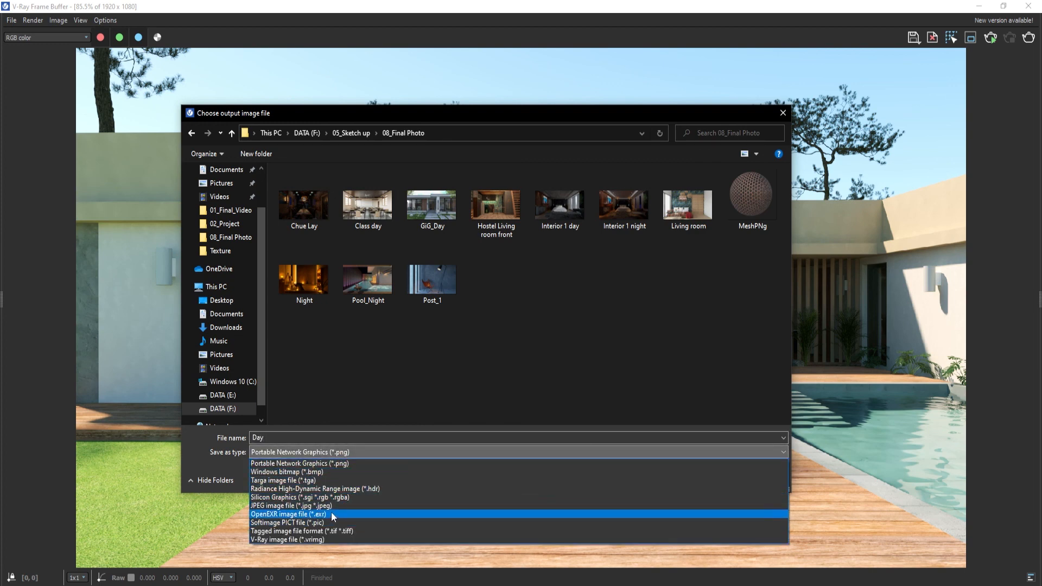
click(330, 509)
click(343, 453)
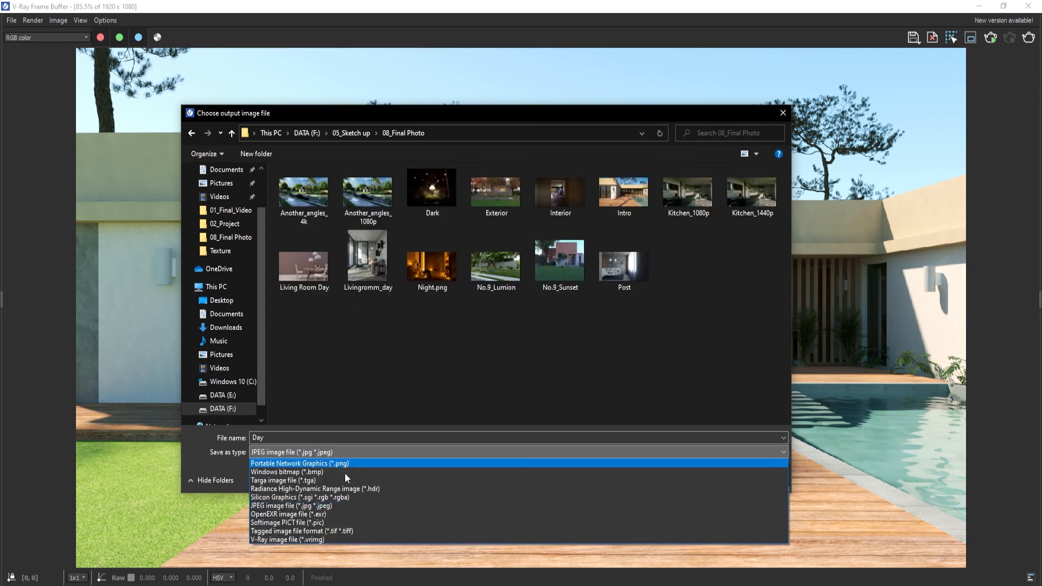
click(362, 530)
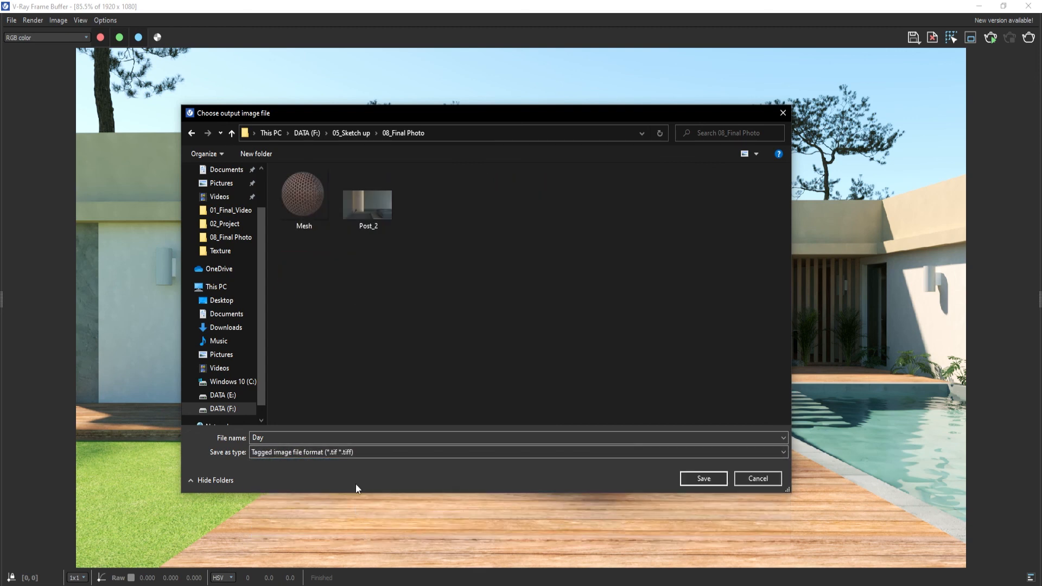
click(358, 451)
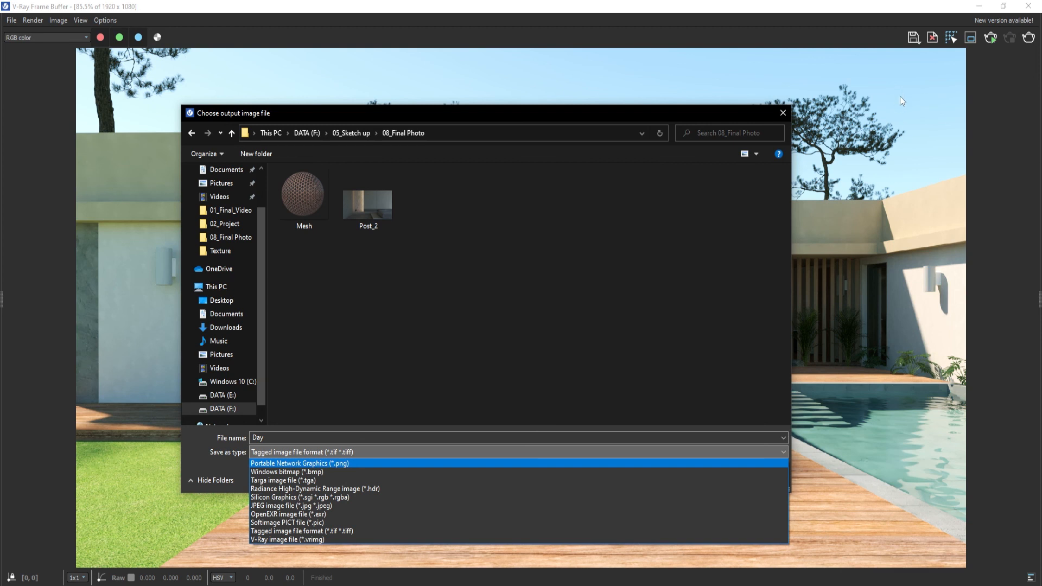
click(345, 531)
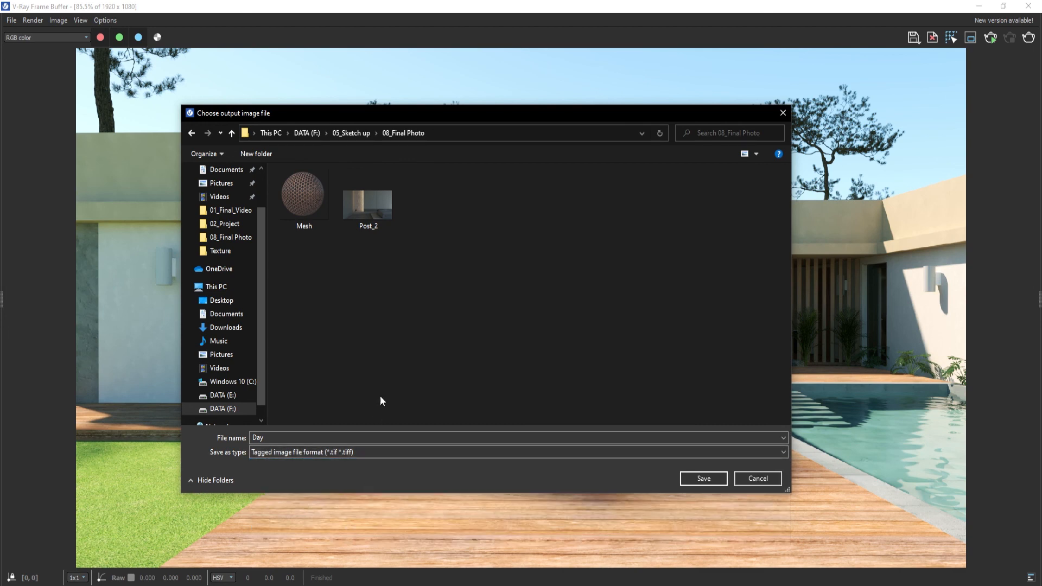
click(703, 479)
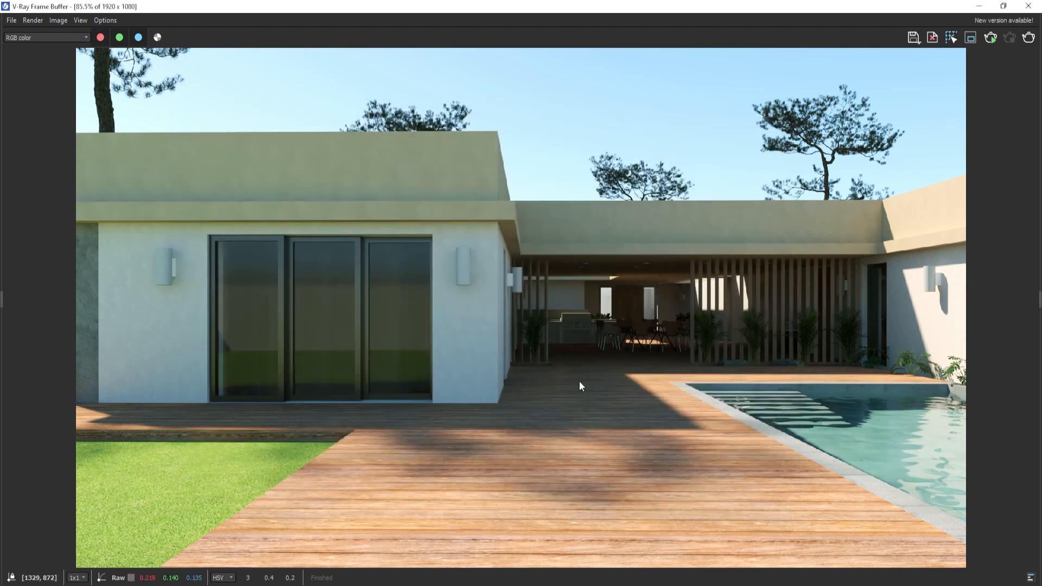